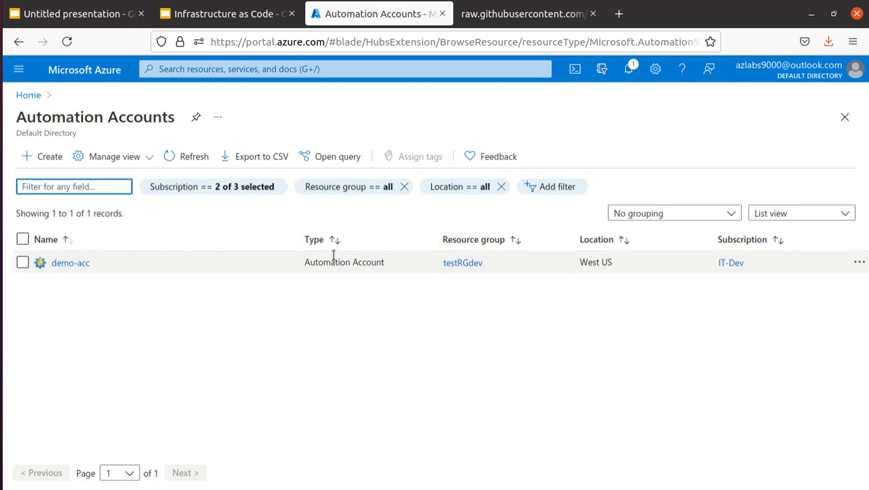
# Start a new automation account named cloudsecuritylabsautomation and assign it to the IT-Prod subscription
pyautogui.click(51, 155)
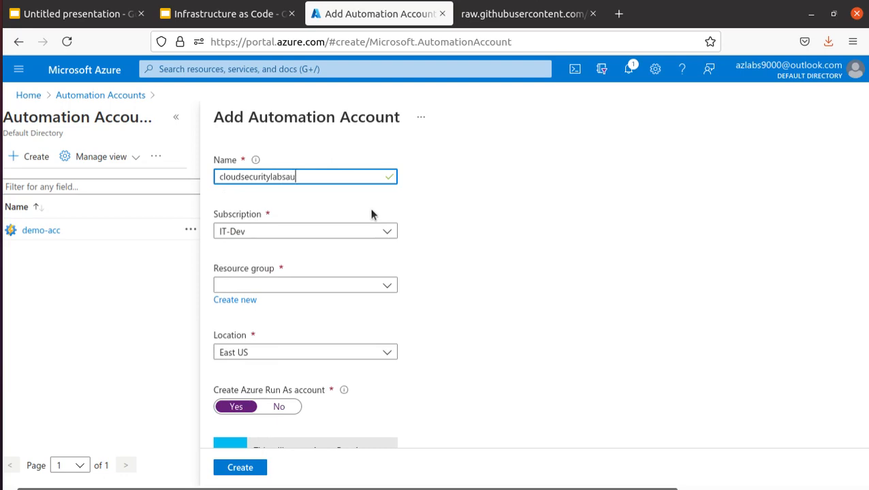
pyautogui.write('omation')
pyautogui.click(284, 232)
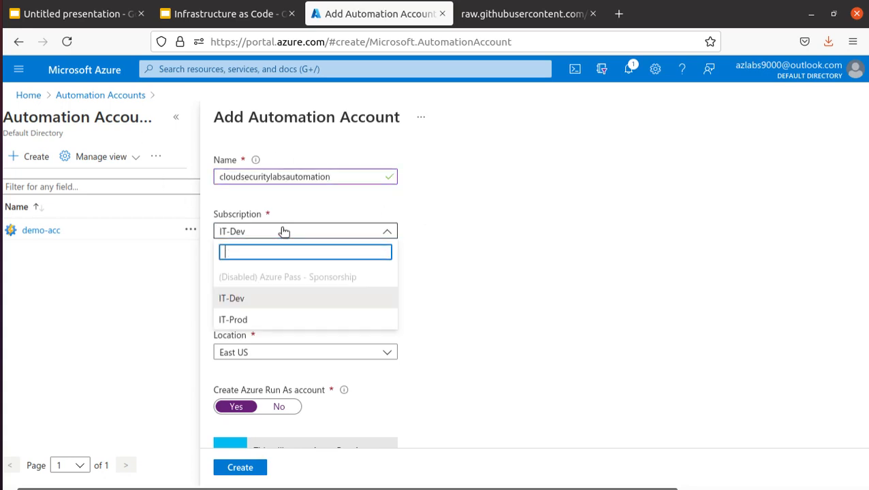
pyautogui.click(244, 319)
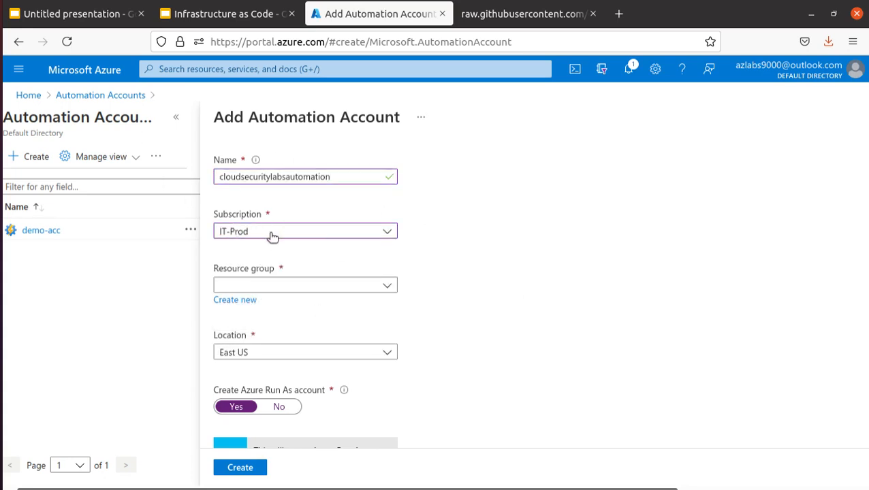
# Create a new resource group named automation-account-rg for the automation account
pyautogui.click(286, 286)
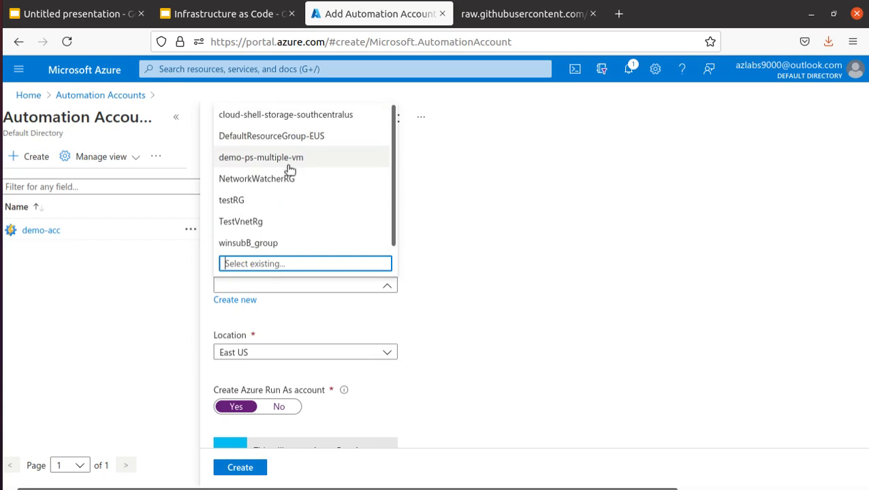
pyautogui.click(307, 157)
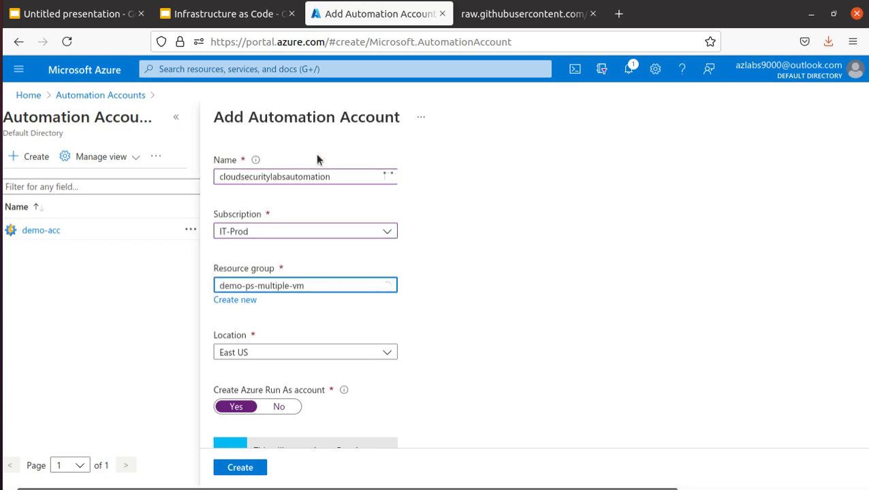
pyautogui.click(218, 301)
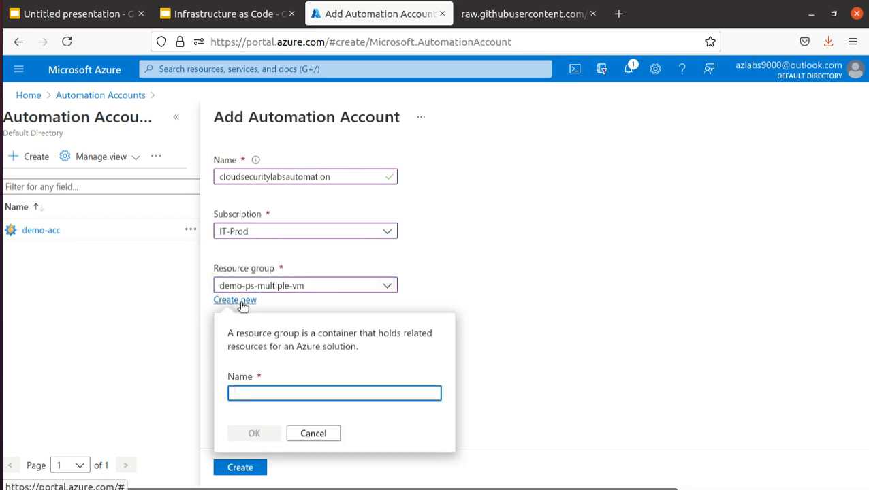
pyautogui.write('a')
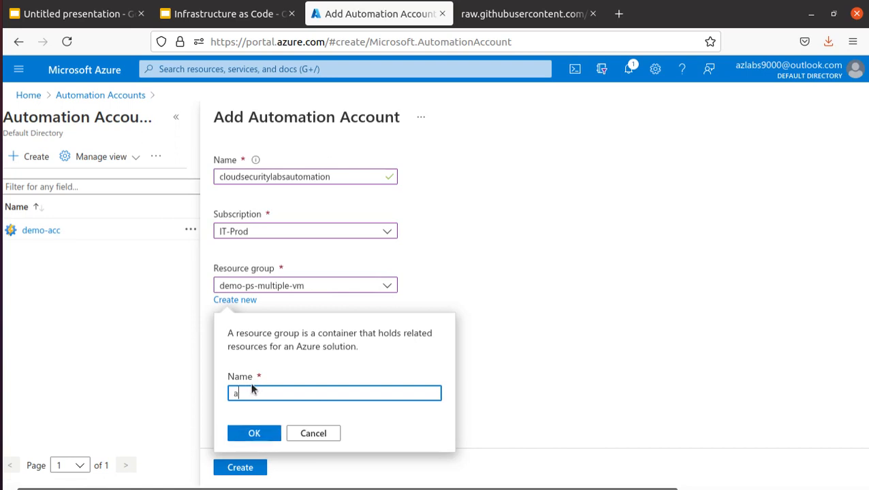
pyautogui.write('utomation-account-rg')
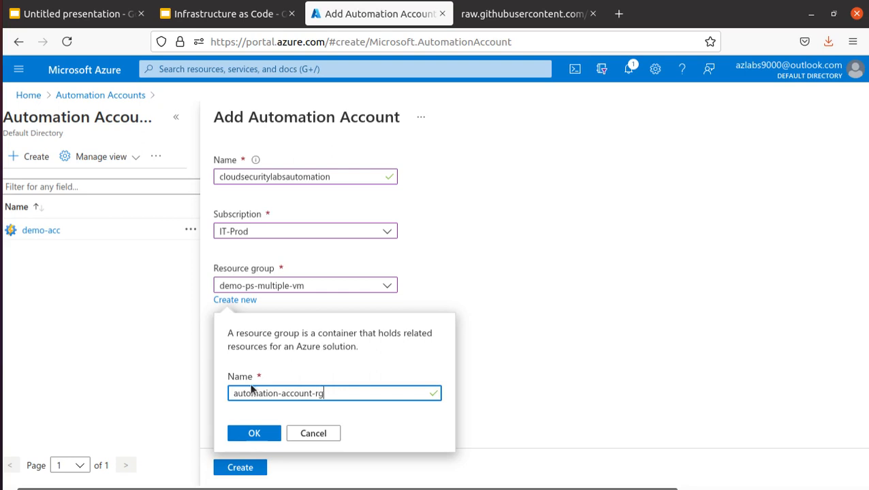
pyautogui.click(254, 434)
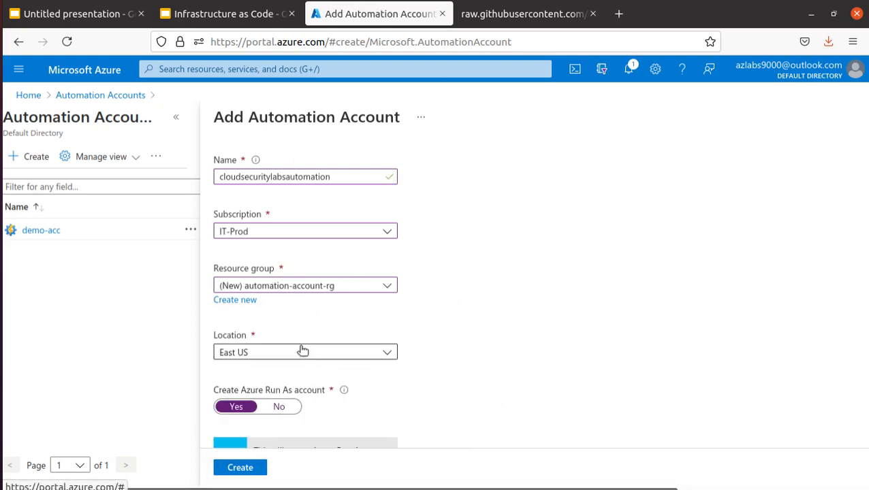
# Review the Azure Run As account option and its notice about runbook authentication and subscription security
pyautogui.scroll(-2, 467, 343)
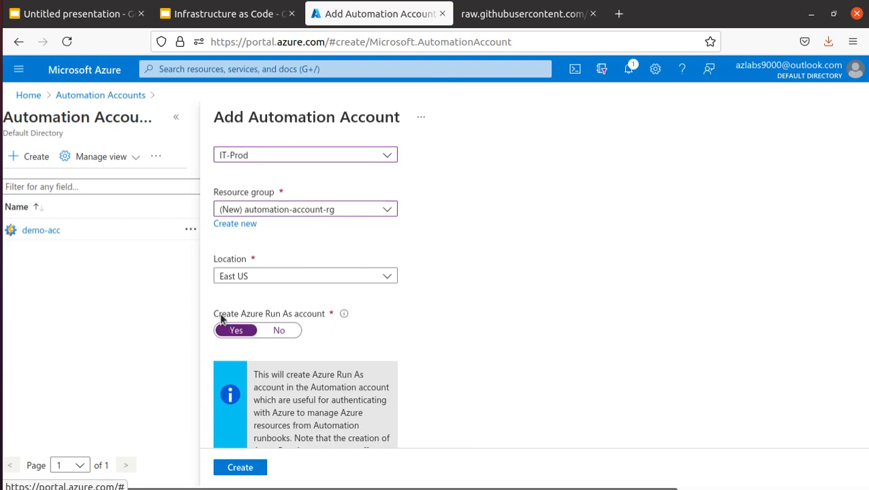
pyautogui.moveTo(214, 314); pyautogui.dragTo(325, 315)
pyautogui.moveTo(344, 316)
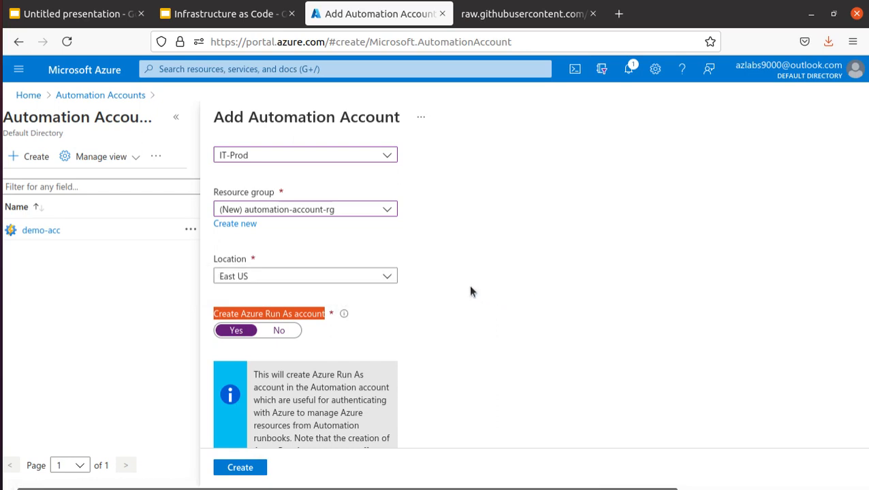
pyautogui.click(531, 313)
pyautogui.scroll(-2, 211, 320)
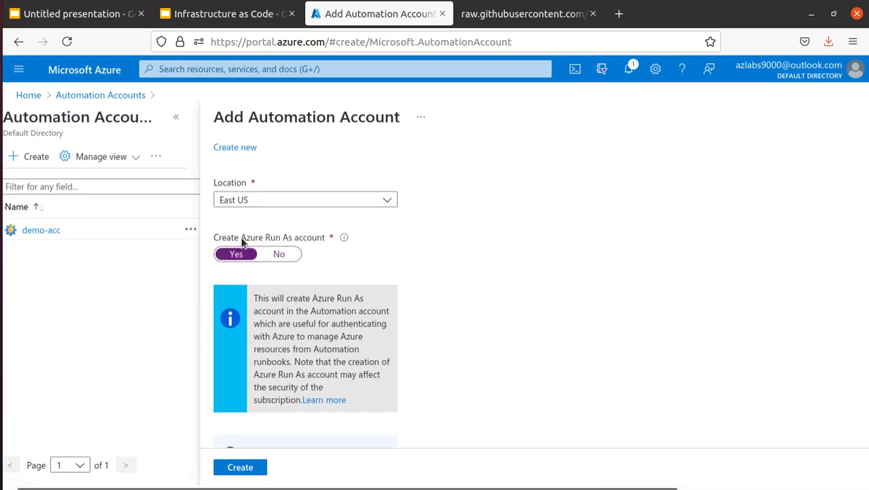
pyautogui.scroll(-1, 295, 241)
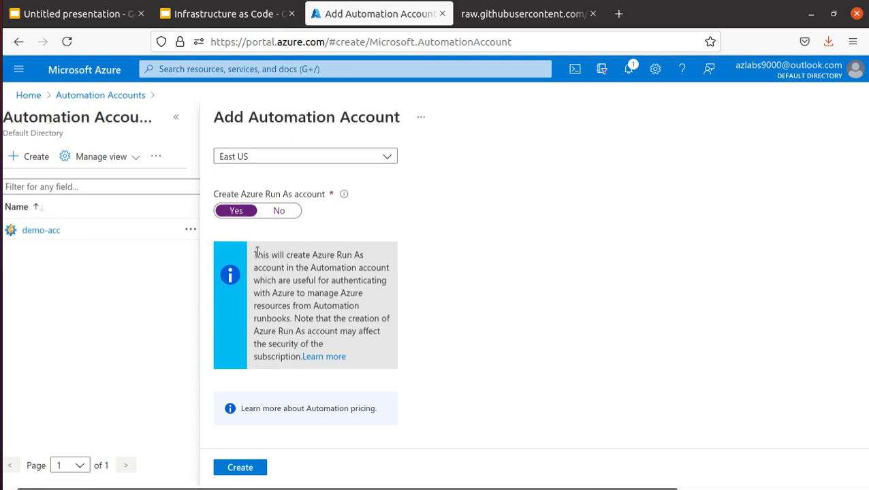
pyautogui.moveTo(256, 253); pyautogui.dragTo(321, 342)
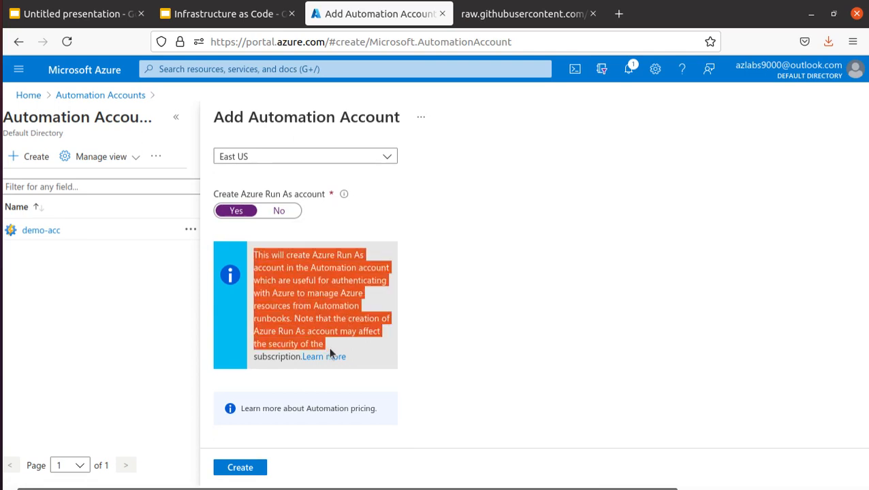
pyautogui.click(264, 302)
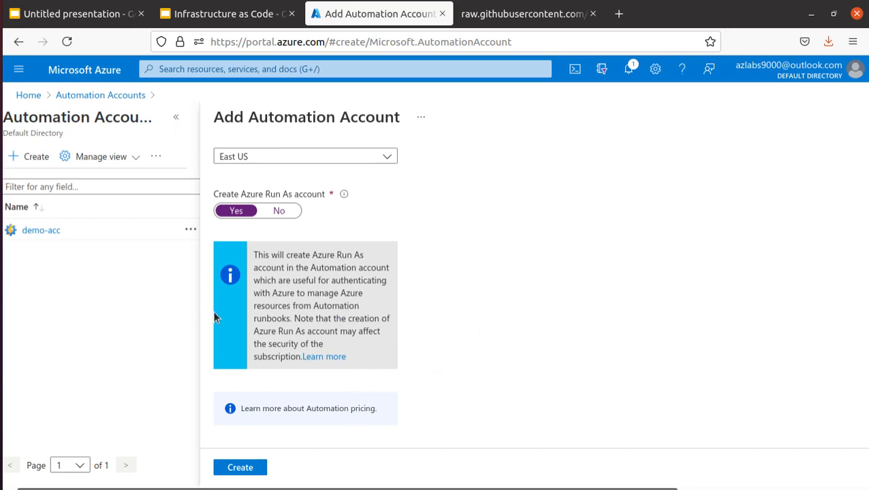
pyautogui.scroll(3, 407, 372)
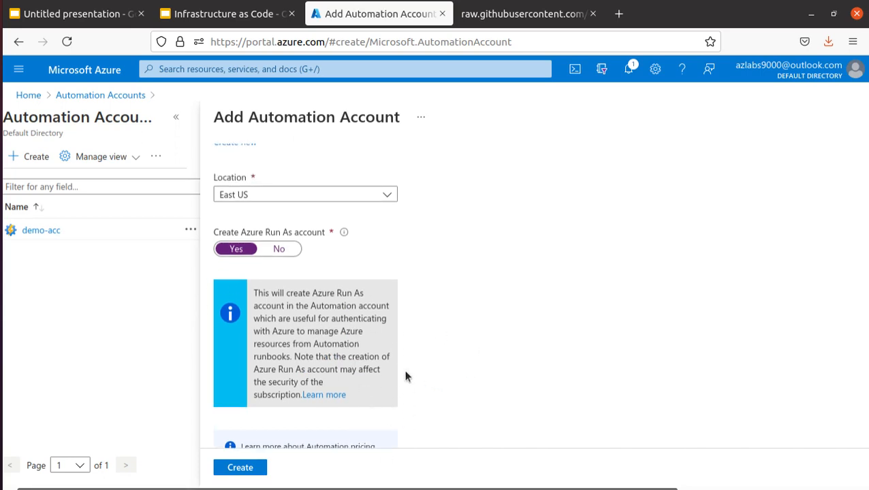
pyautogui.scroll(-3, 403, 380)
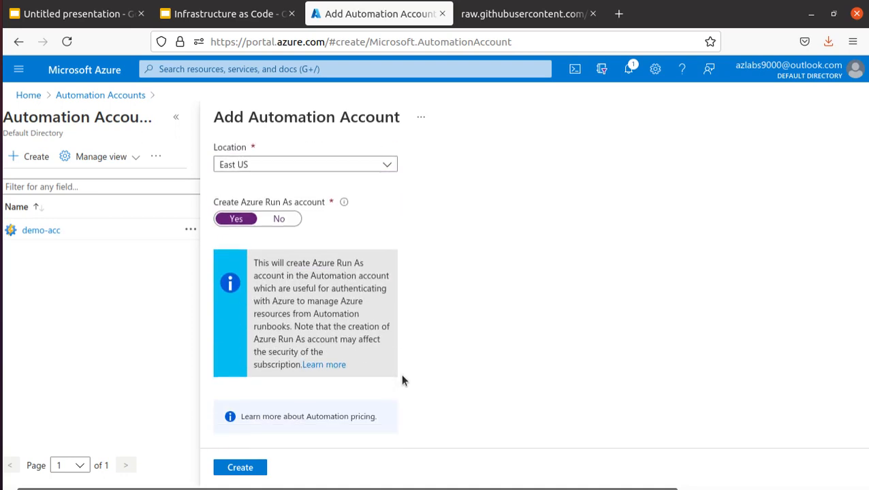
# Submit the automation account for creation and check its deployment progress, refreshing the account list
pyautogui.click(240, 468)
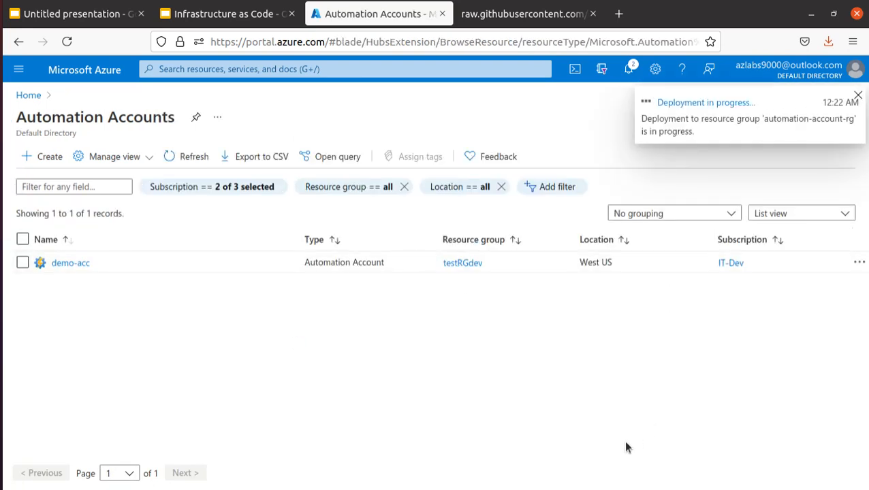
pyautogui.click(627, 70)
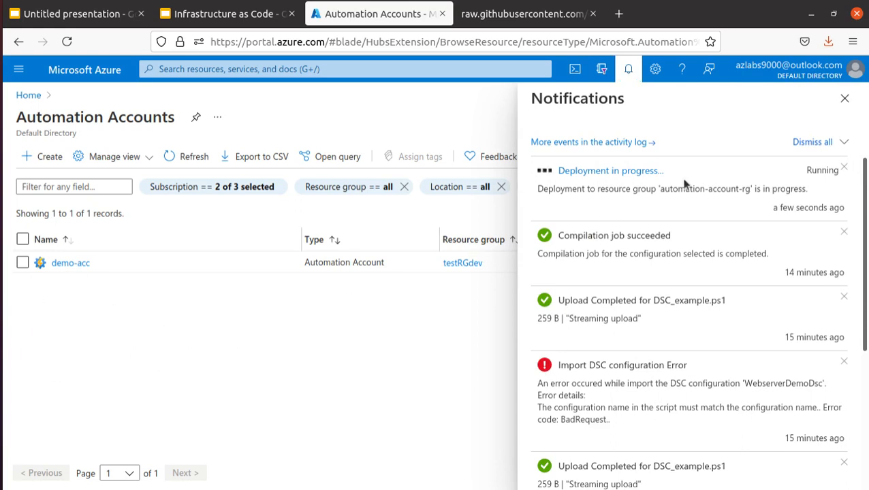
pyautogui.click(844, 101)
pyautogui.click(196, 157)
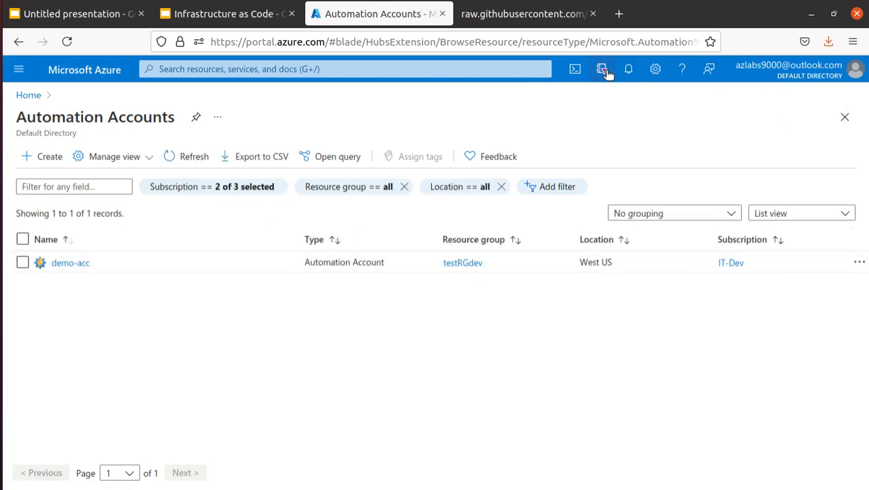
# Examine the existing demo-acc account's resource group, location, status and job statistics, plus its activity log
pyautogui.click(80, 265)
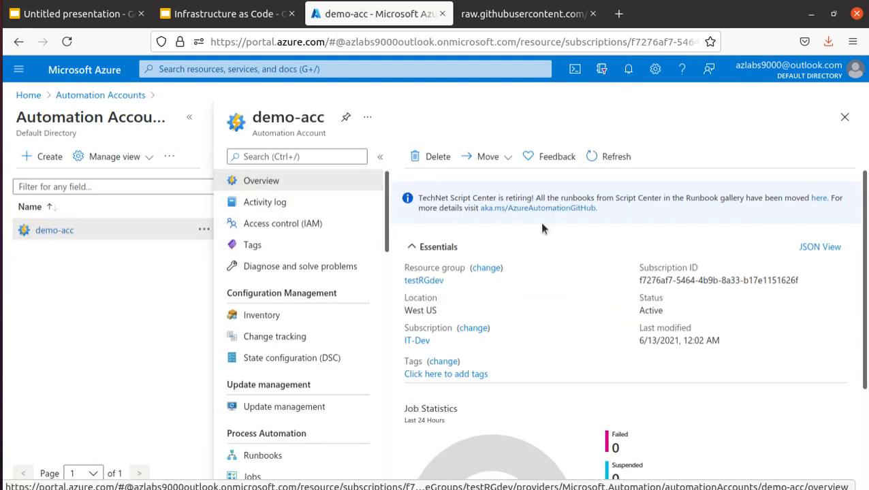
pyautogui.scroll(-2, 544, 277)
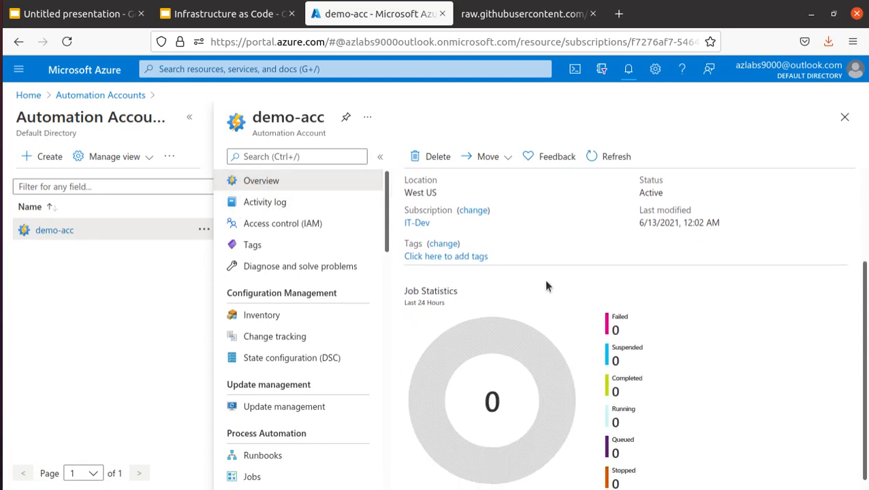
pyautogui.scroll(2, 544, 278)
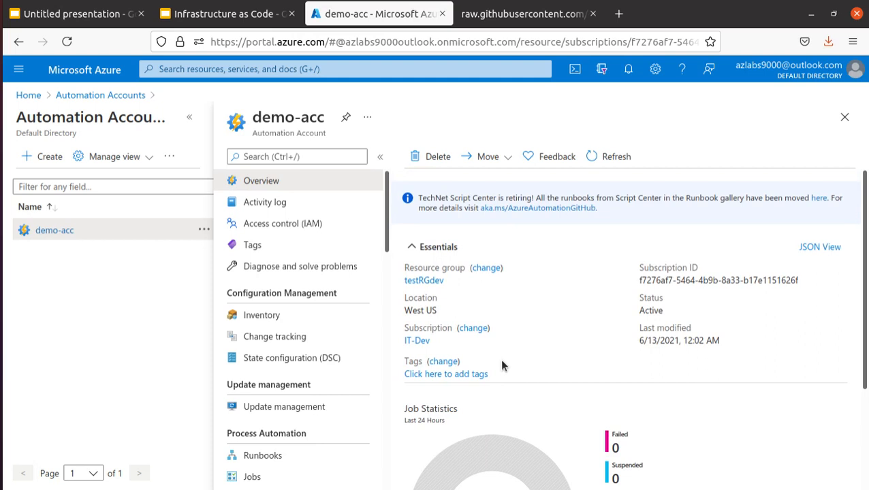
pyautogui.moveTo(401, 264); pyautogui.dragTo(488, 275)
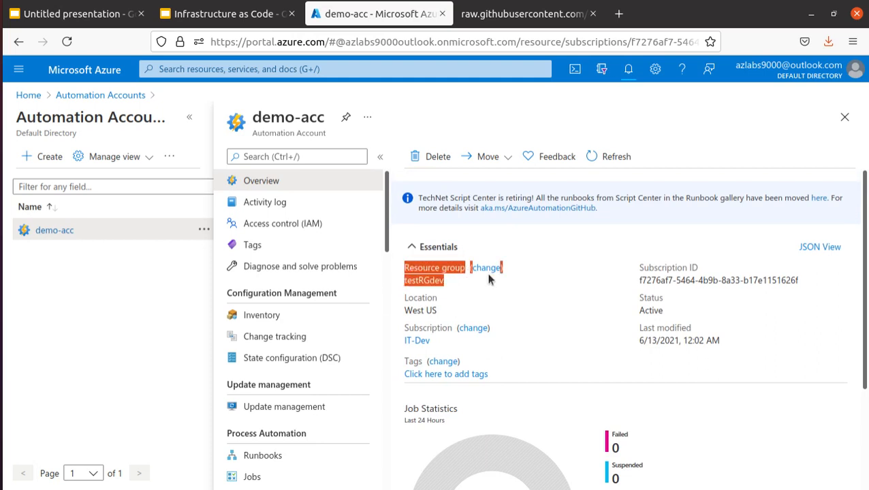
pyautogui.moveTo(404, 311); pyautogui.dragTo(445, 312)
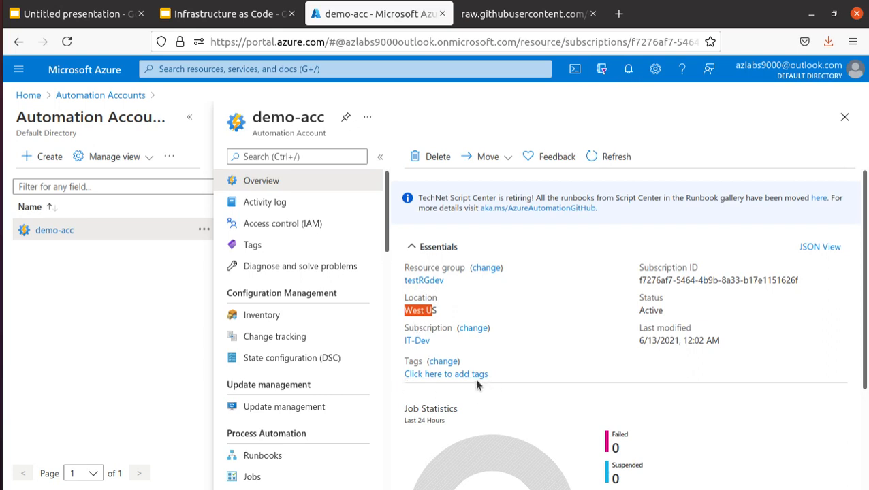
pyautogui.doubleClick(643, 311)
pyautogui.scroll(-3, 527, 327)
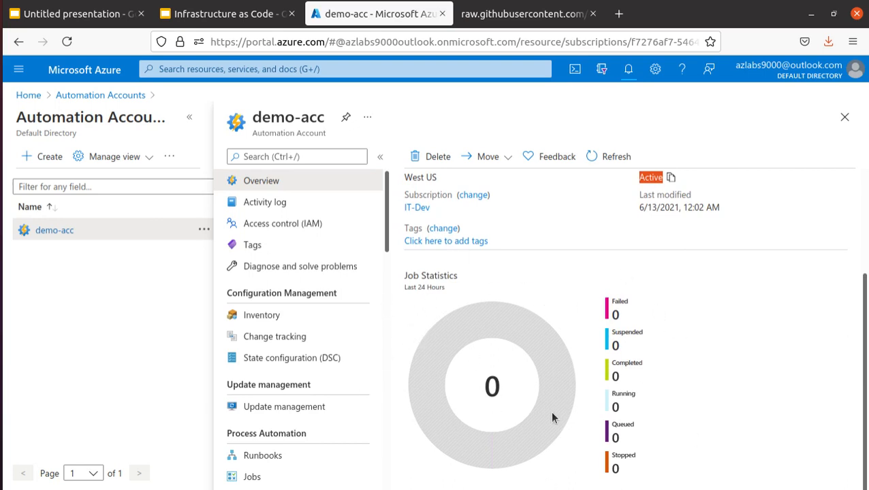
pyautogui.click(281, 208)
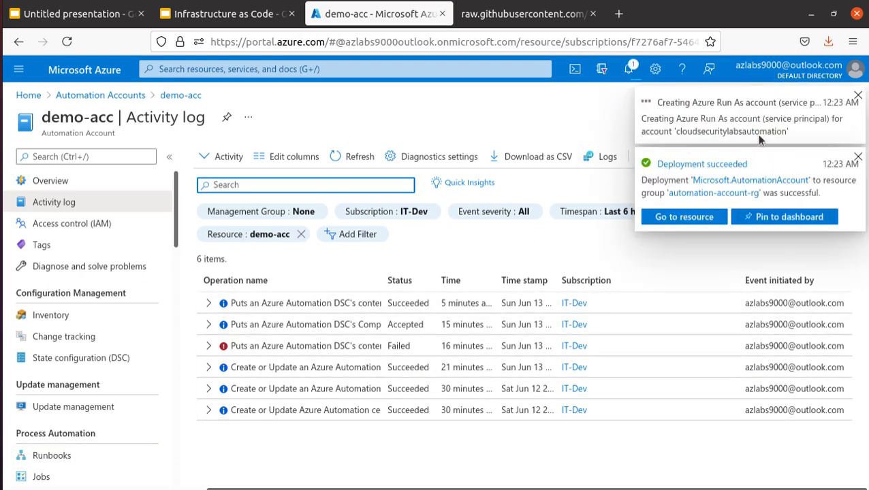
# Open the newly deployed cloudsecuritylabsautomation account and dismiss the Run As account notification
pyautogui.click(685, 217)
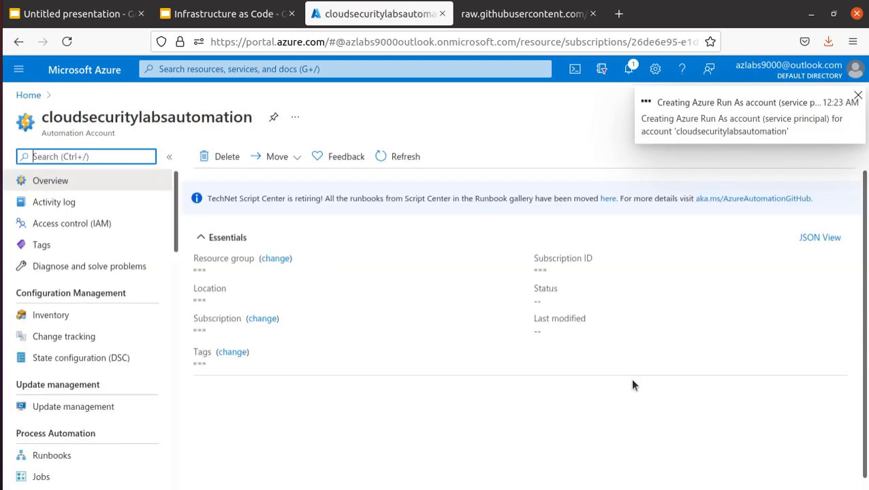
pyautogui.moveTo(251, 120); pyautogui.dragTo(43, 118)
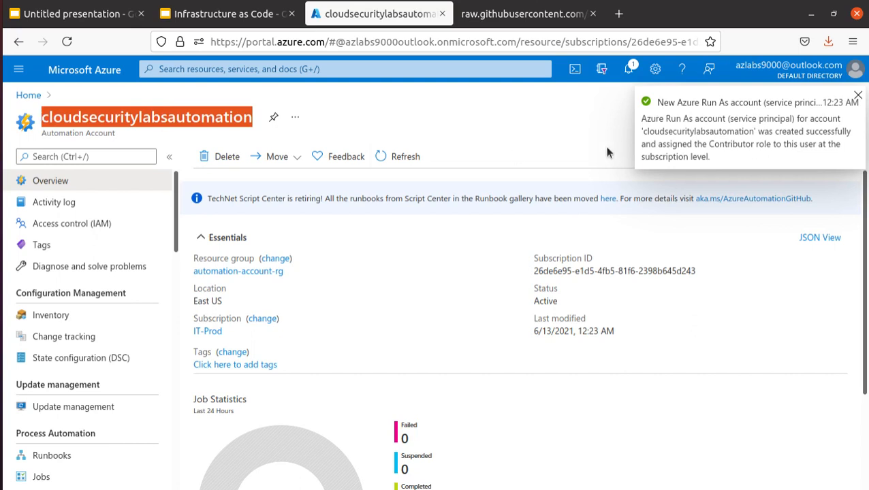
pyautogui.click(857, 96)
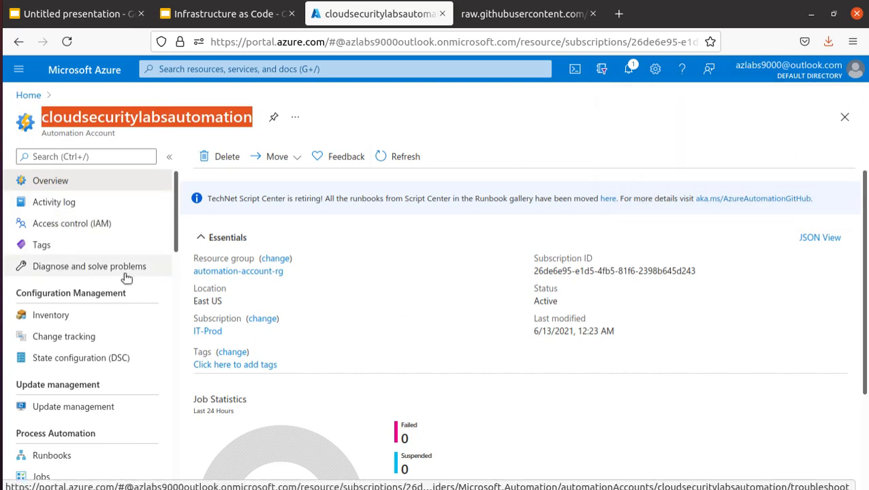
# Look over the account's Configuration Management, Update management, Process Automation and Shared Resources features
pyautogui.moveTo(15, 288); pyautogui.dragTo(139, 371)
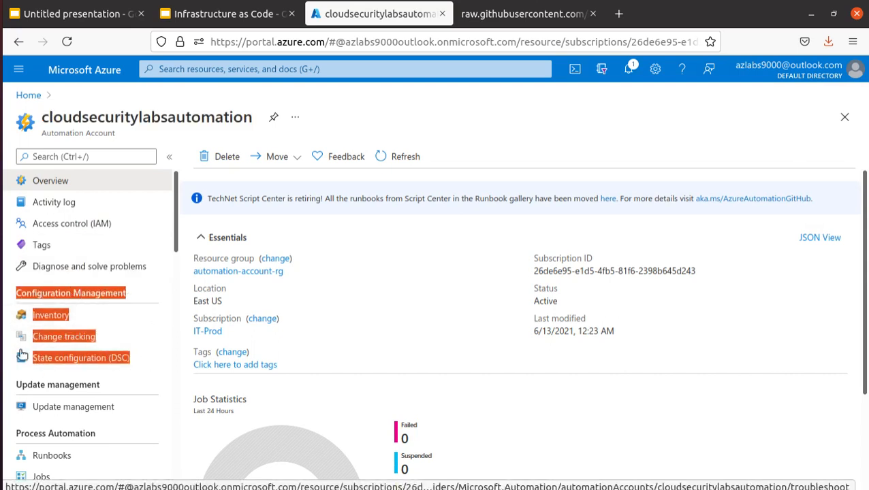
pyautogui.click(154, 376)
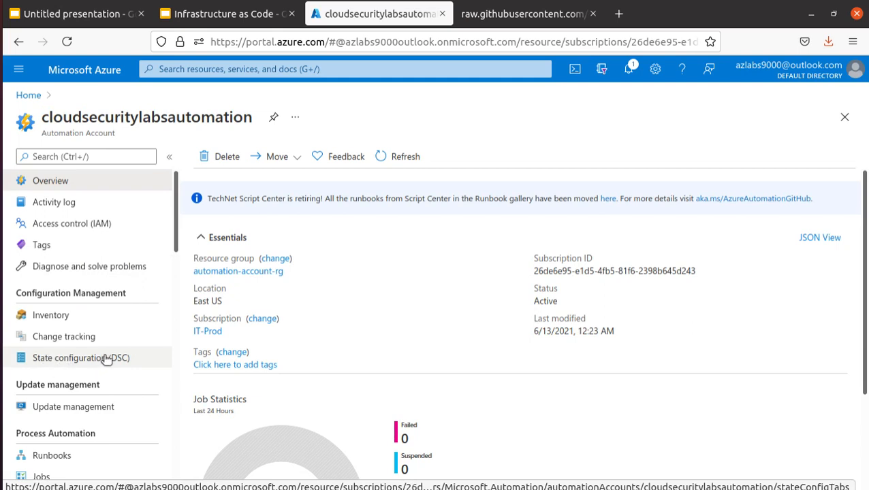
pyautogui.scroll(-3, 132, 258)
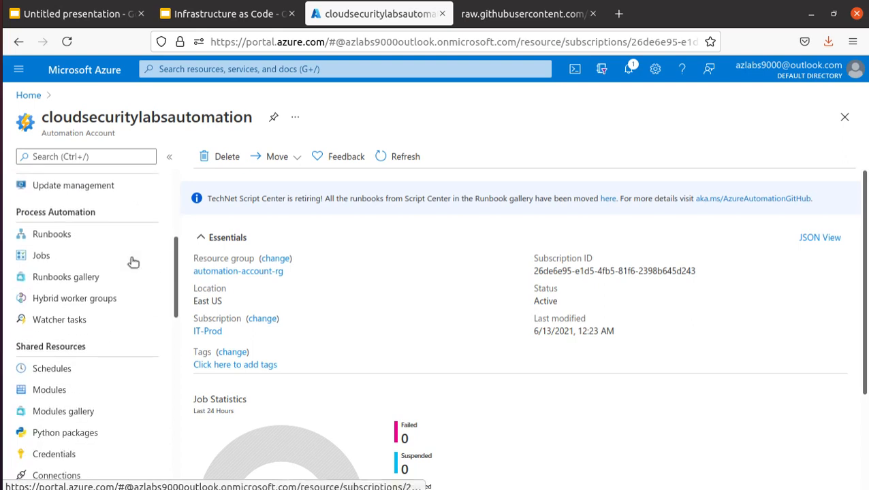
pyautogui.scroll(2, 132, 260)
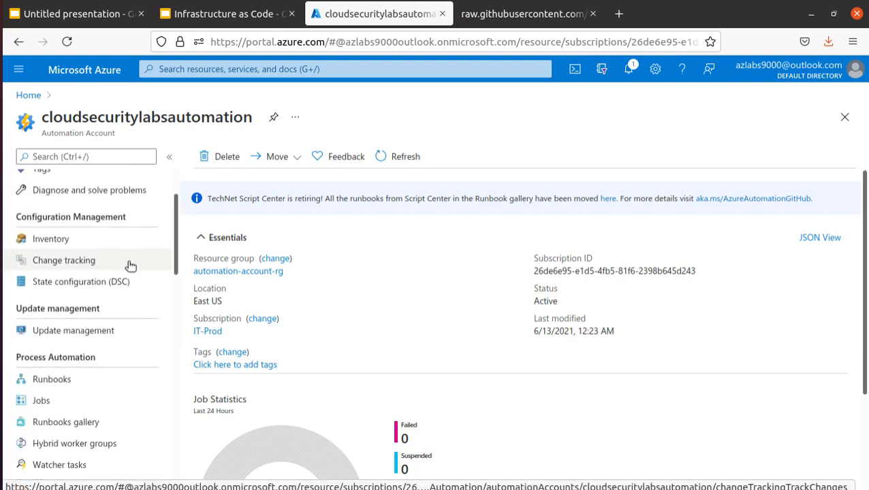
pyautogui.scroll(-1, 97, 332)
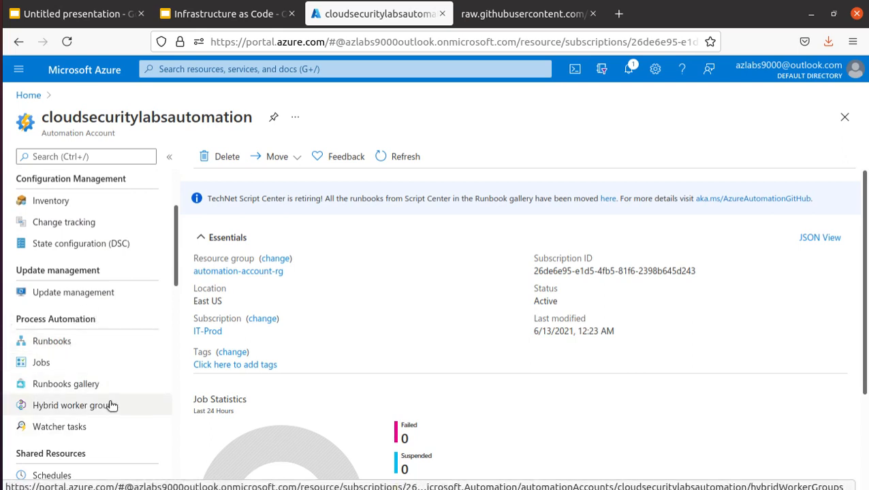
# Open the account's State configuration (DSC) configurations and start importing a new configuration
pyautogui.scroll(-2, 111, 426)
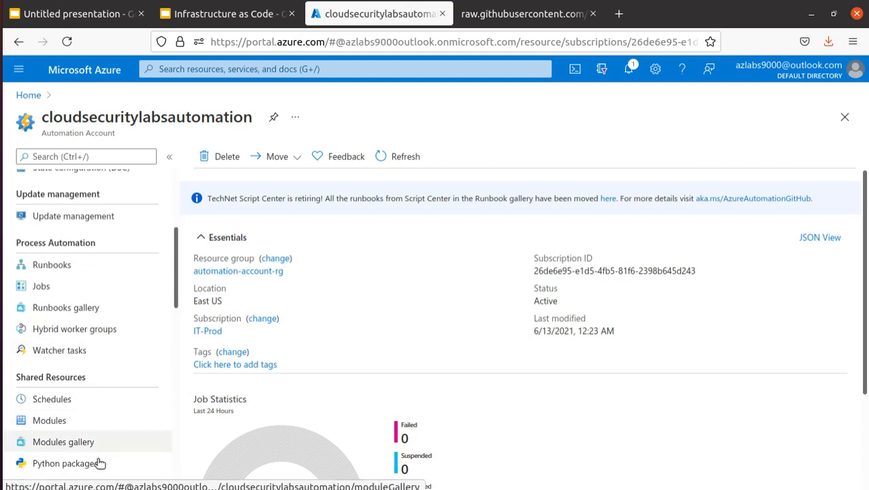
pyautogui.scroll(4, 114, 436)
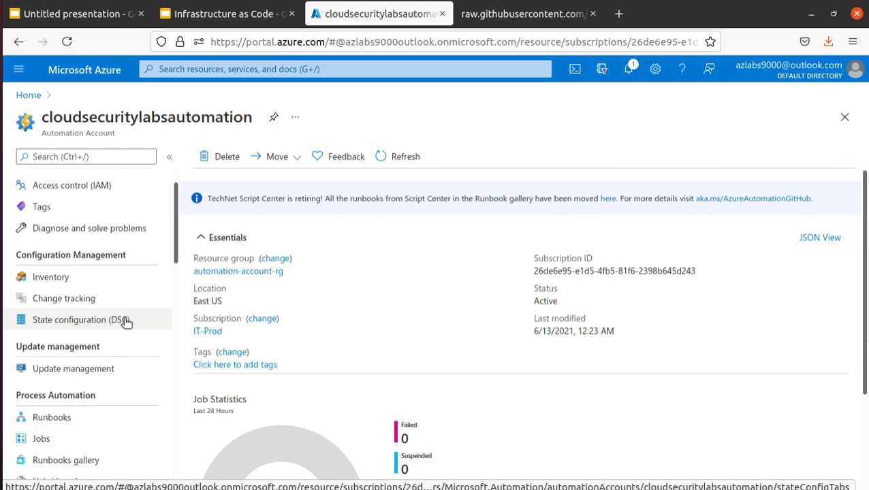
pyautogui.click(79, 319)
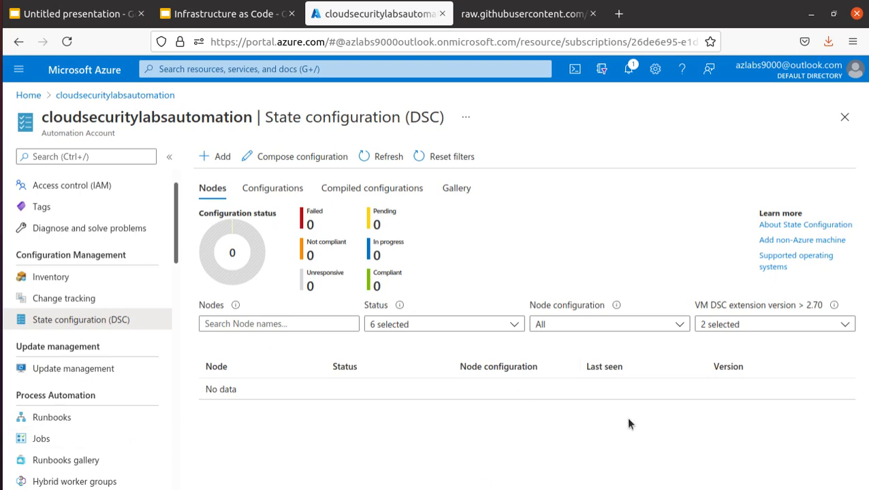
pyautogui.click(285, 190)
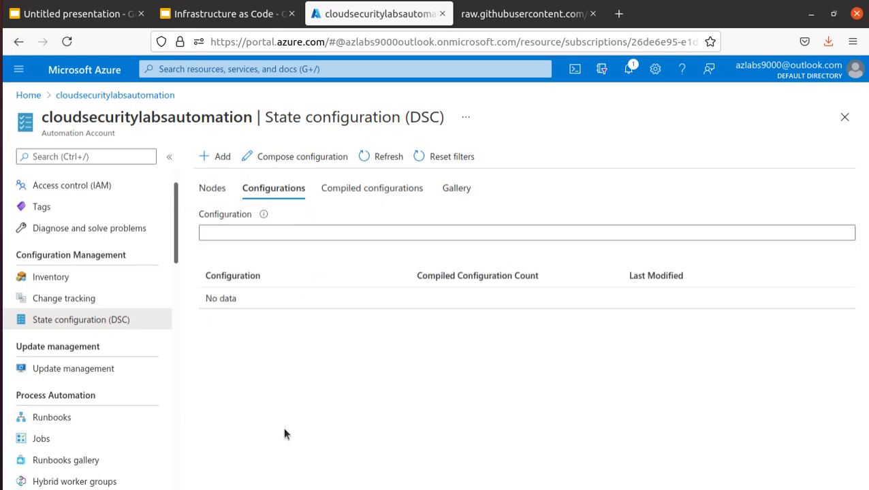
pyautogui.click(217, 157)
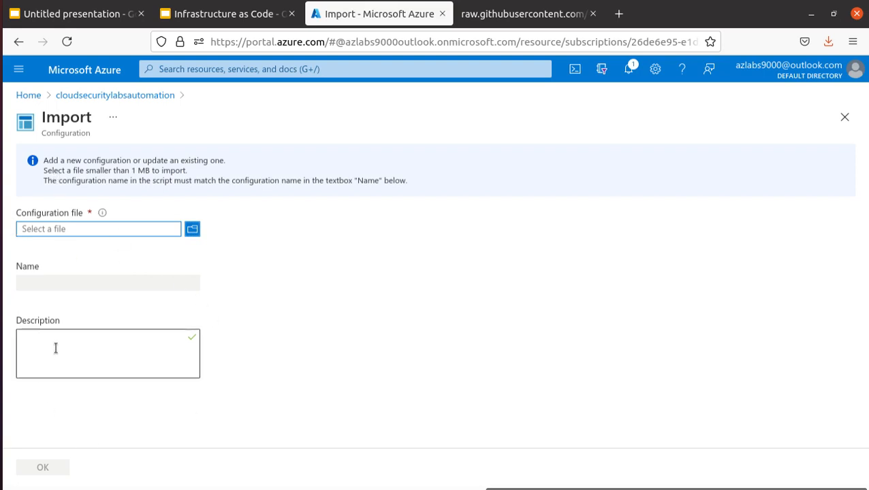
# Switch to the DSC_example.ps1 page on GitHub and enlarge the sample DSC script to 240% for reading
pyautogui.click(517, 14)
pyautogui.moveTo(39, 171); pyautogui.dragTo(7, 65)
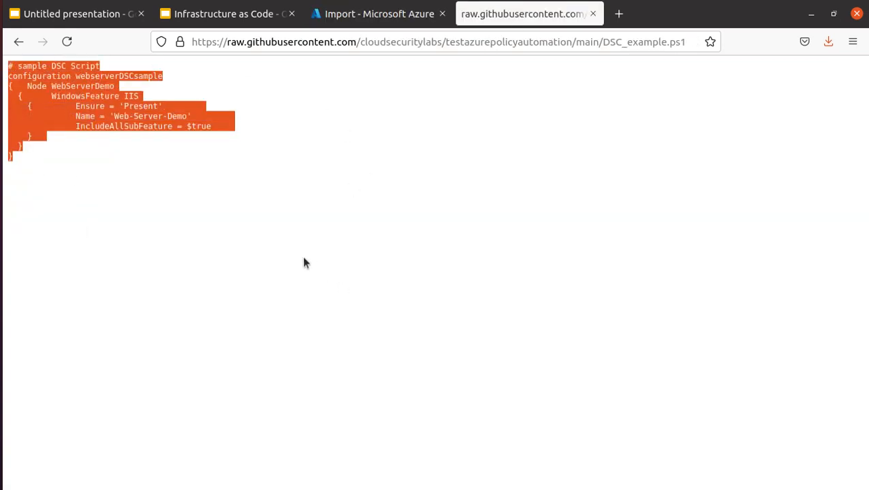
pyautogui.hotkey('ctrl', '+')
pyautogui.hotkey('ctrl', '+')
pyautogui.hotkey('ctrl', '+')
pyautogui.hotkey('ctrl', '+')
pyautogui.hotkey('ctrl', '+')
pyautogui.hotkey('ctrl', '+')
pyautogui.hotkey('ctrl', '+')
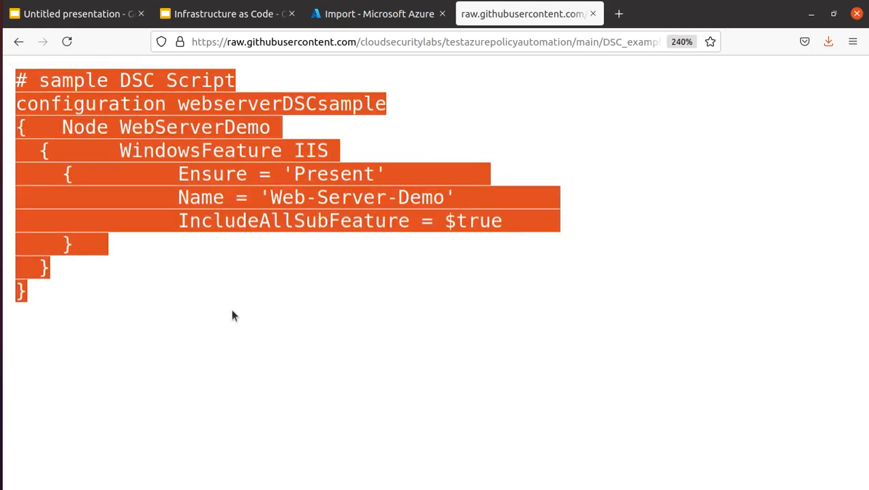
pyautogui.click(270, 332)
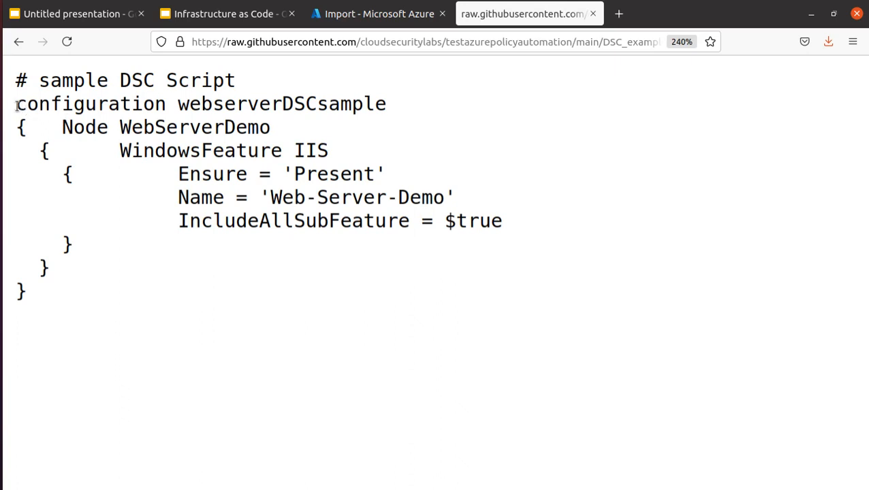
# Examine the script's configuration name, node name, WindowsFeature resource and IIS label, highlighting each in turn
pyautogui.moveTo(15, 104); pyautogui.dragTo(427, 121)
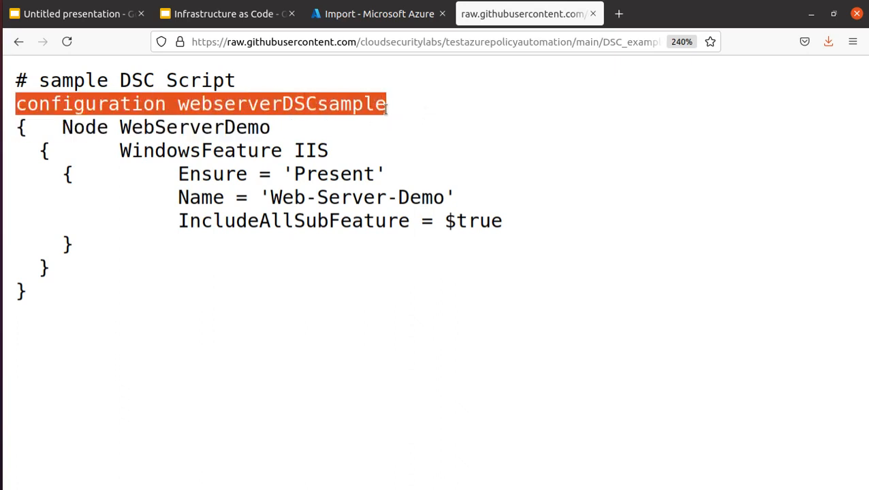
pyautogui.click(315, 106)
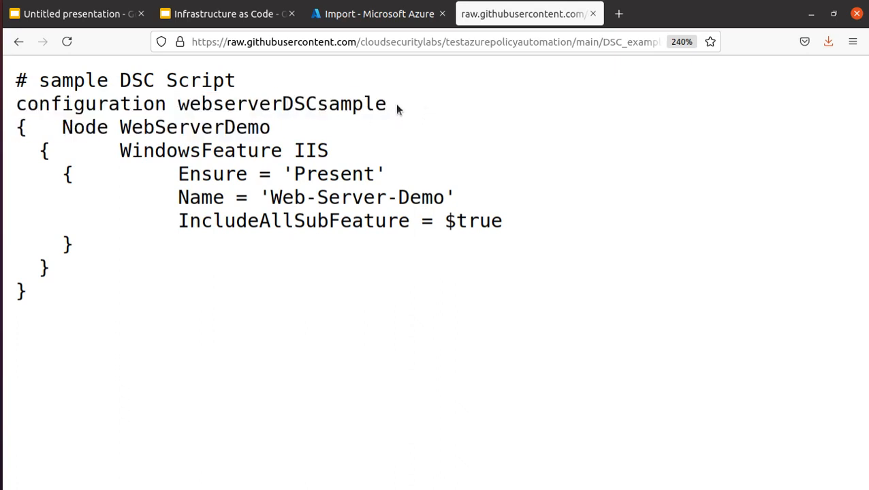
pyautogui.moveTo(398, 109); pyautogui.dragTo(173, 108)
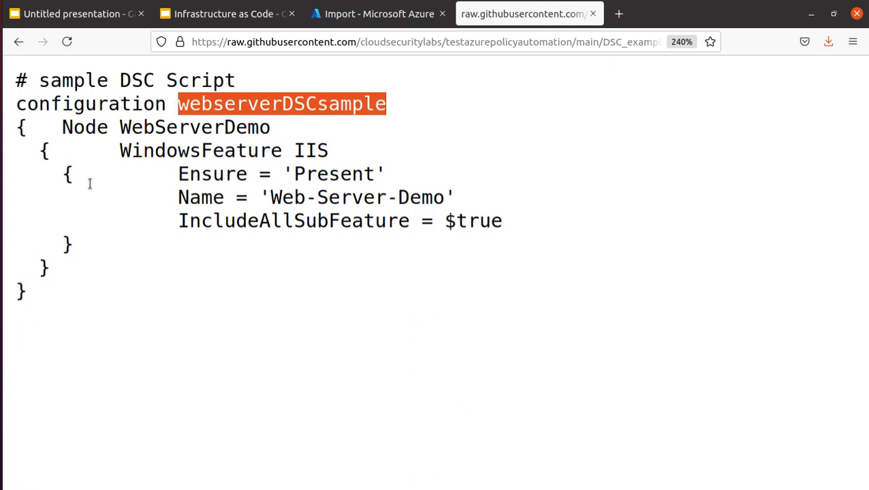
pyautogui.click(91, 128)
pyautogui.moveTo(120, 127); pyautogui.dragTo(273, 123)
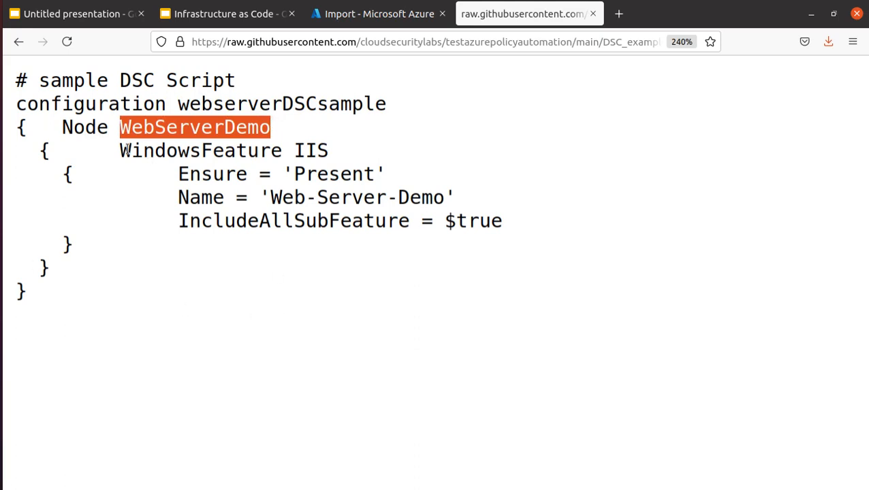
pyautogui.moveTo(115, 146); pyautogui.dragTo(280, 147)
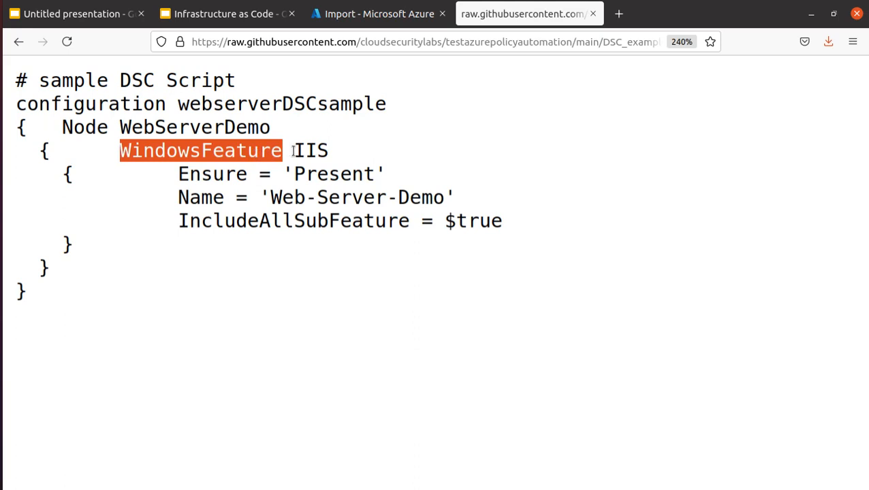
pyautogui.moveTo(294, 151); pyautogui.dragTo(328, 150)
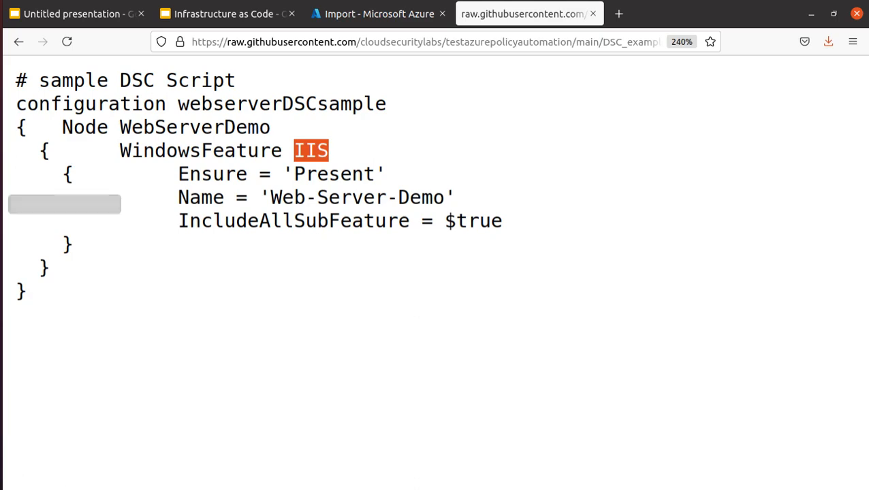
pyautogui.click(1, 204)
pyautogui.click(495, 59)
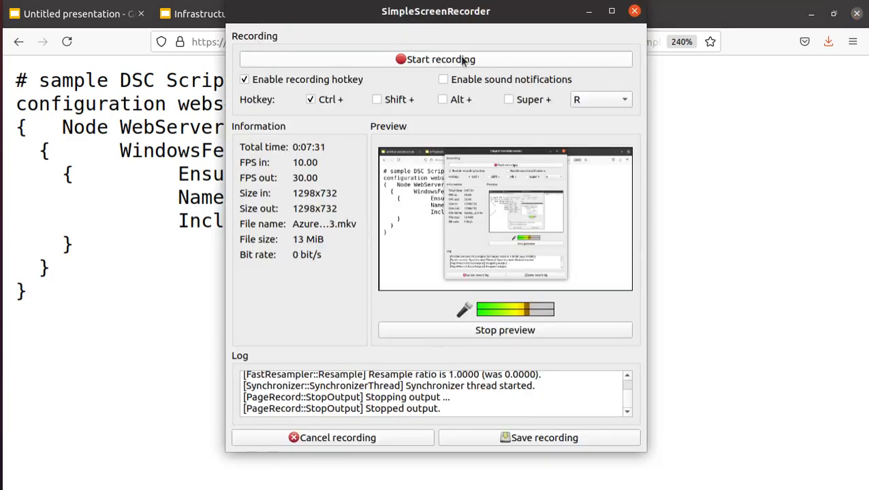
pyautogui.click(823, 181)
pyautogui.rightClick(486, 164)
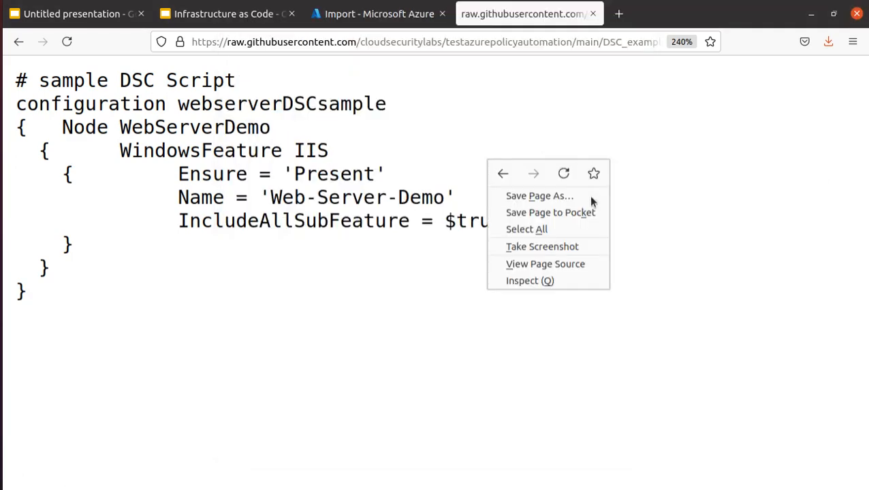
pyautogui.click(592, 196)
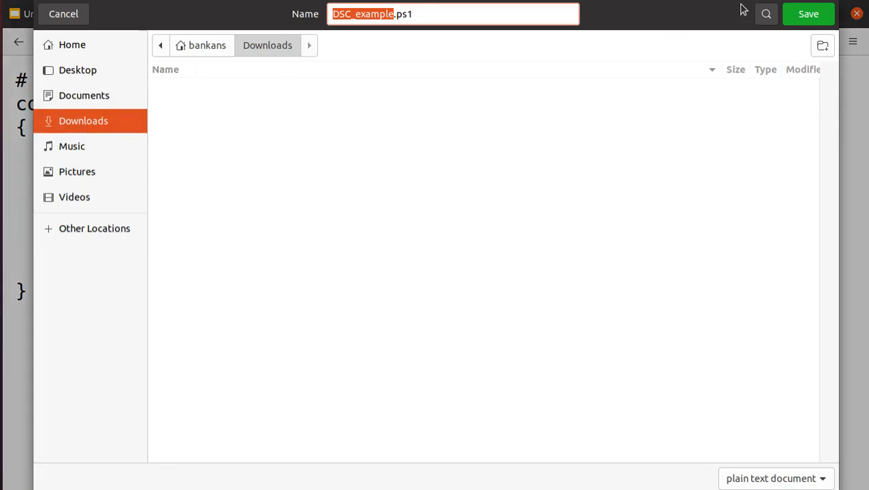
pyautogui.click(63, 15)
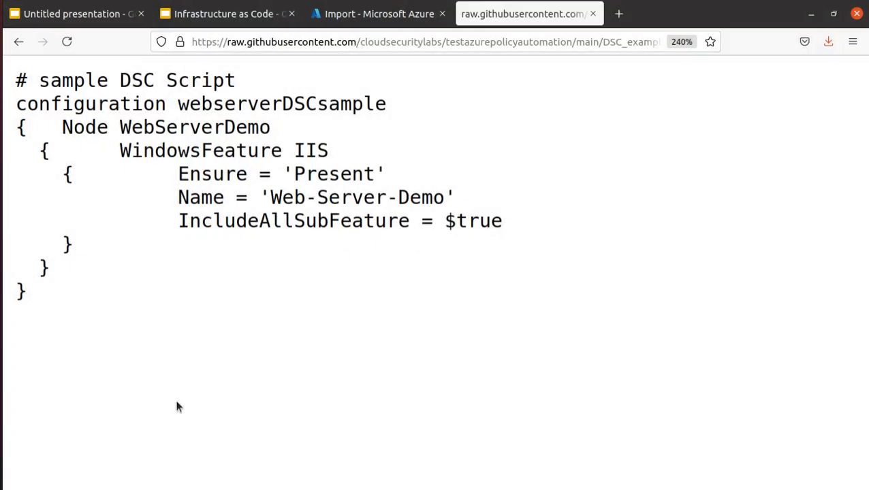
# Close the sample script page and upload DSC_example.ps1 from Downloads as the configuration file to import
pyautogui.moveTo(38, 297); pyautogui.dragTo(4, 88)
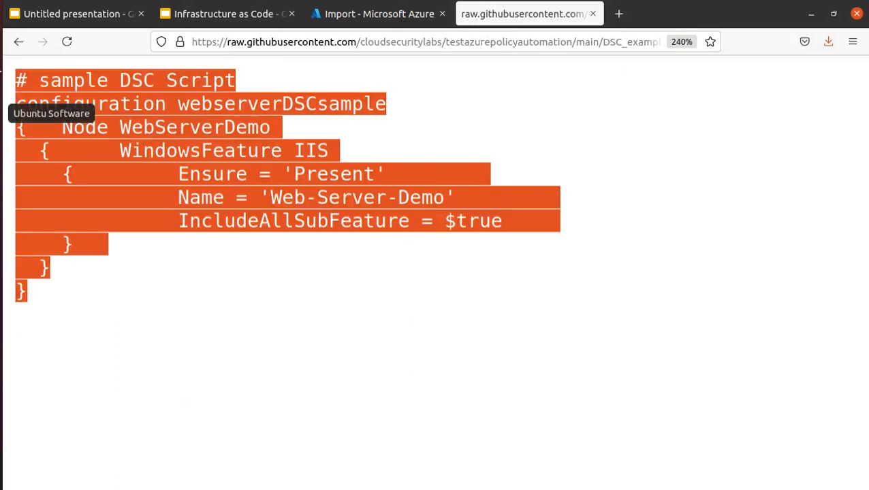
pyautogui.click(593, 14)
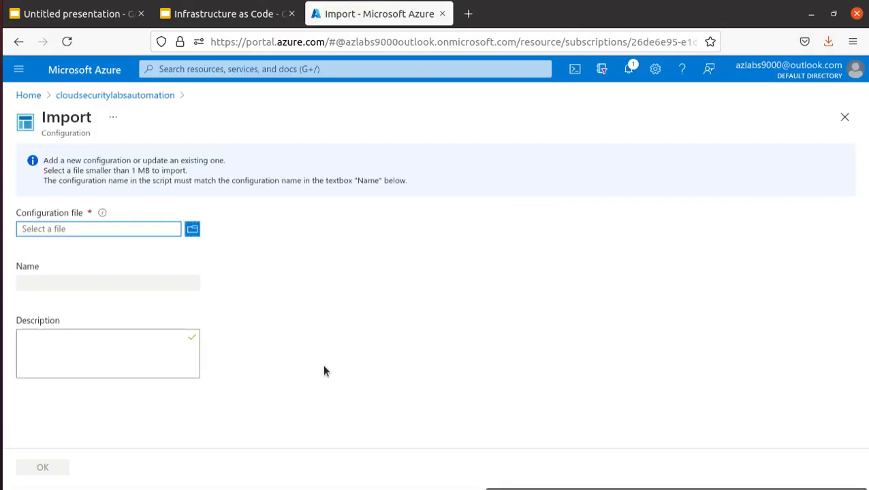
pyautogui.click(193, 231)
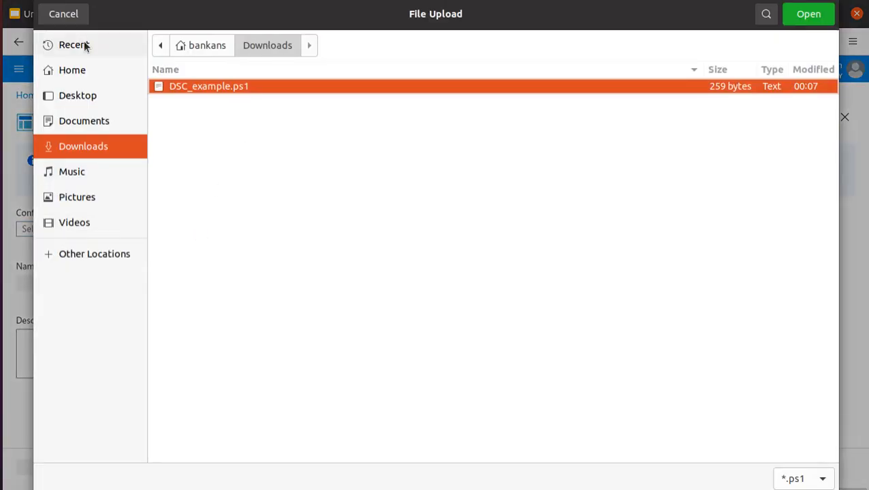
pyautogui.doubleClick(243, 86)
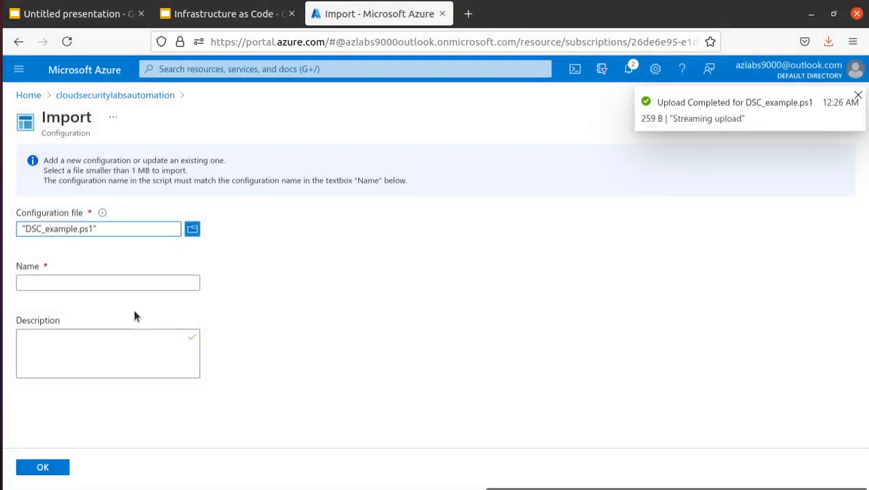
# Open DSC_example.ps1 from Downloads in the text editor and copy its configuration name, webserverDSCsample
pyautogui.click(140, 285)
pyautogui.click(139, 284)
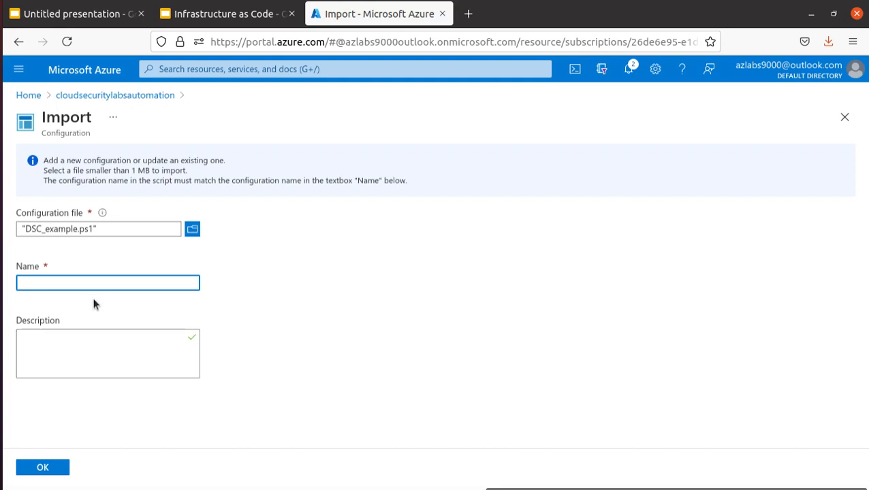
pyautogui.doubleClick(31, 267)
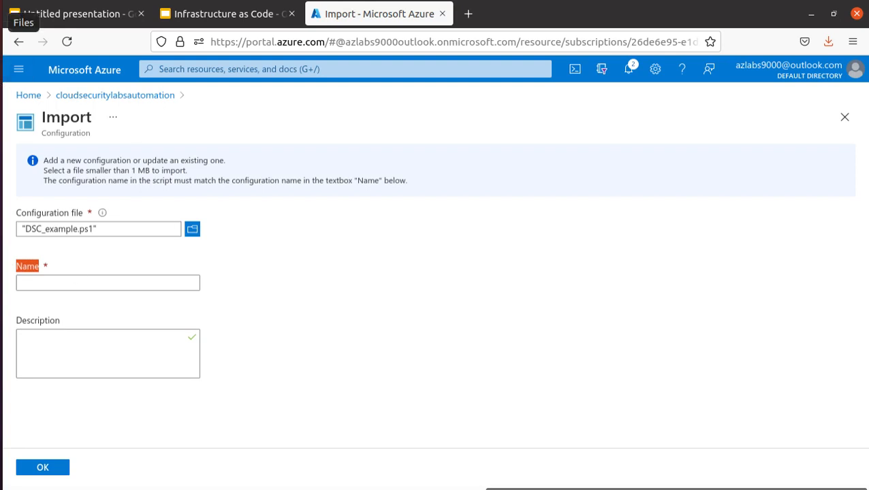
pyautogui.click(1, 25)
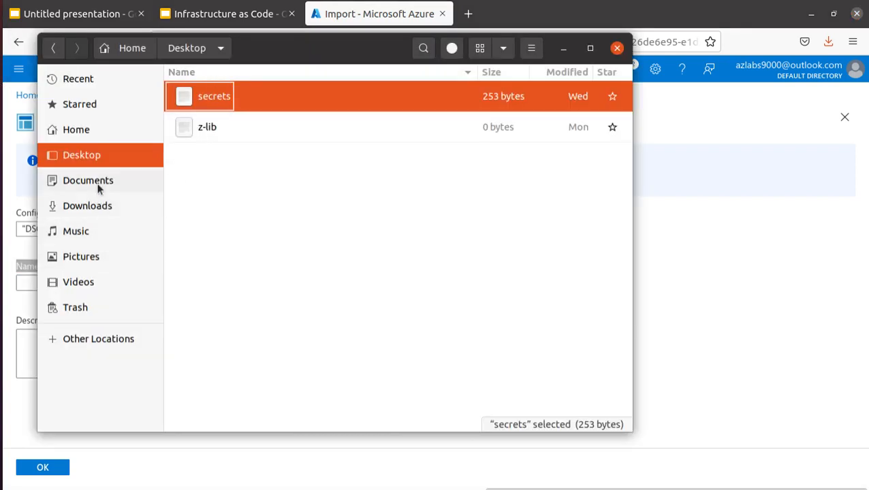
pyautogui.click(104, 206)
pyautogui.doubleClick(279, 96)
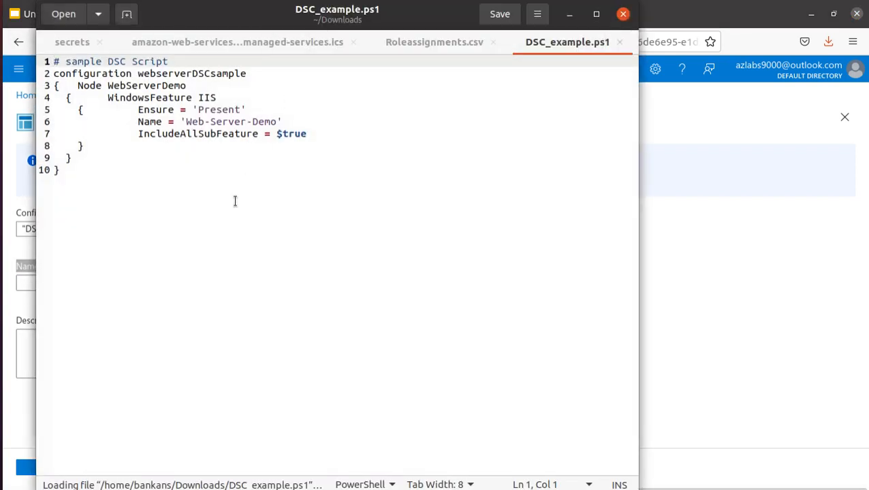
pyautogui.moveTo(252, 73); pyautogui.dragTo(136, 73)
pyautogui.rightClick(160, 75)
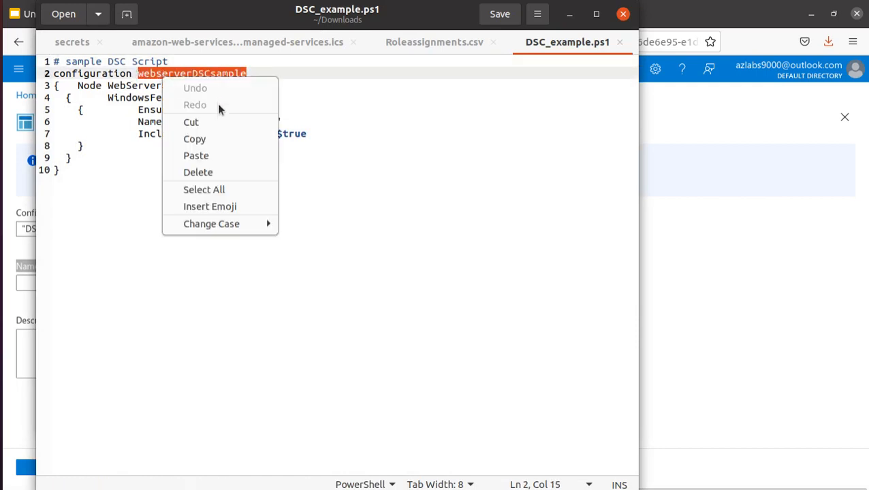
pyautogui.click(216, 138)
# Return to the import form, paste webserverDSCsample as the configuration name and submit the import
pyautogui.click(682, 299)
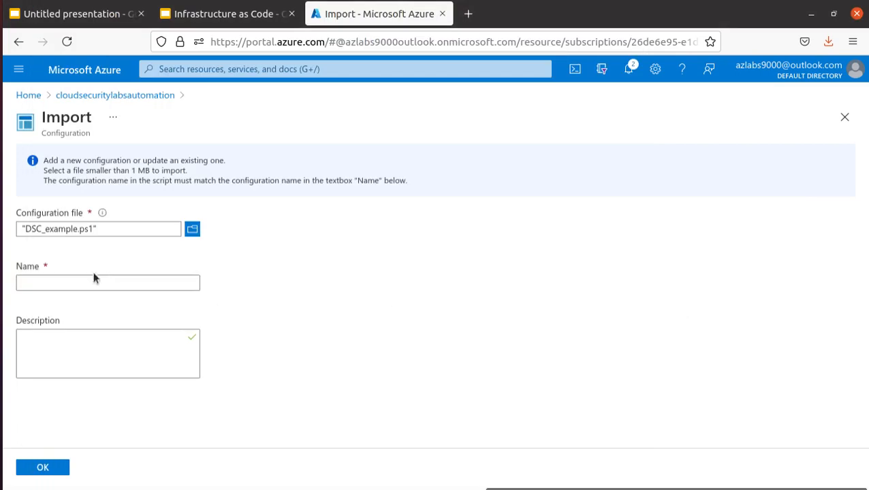
pyautogui.rightClick(89, 282)
pyautogui.click(117, 357)
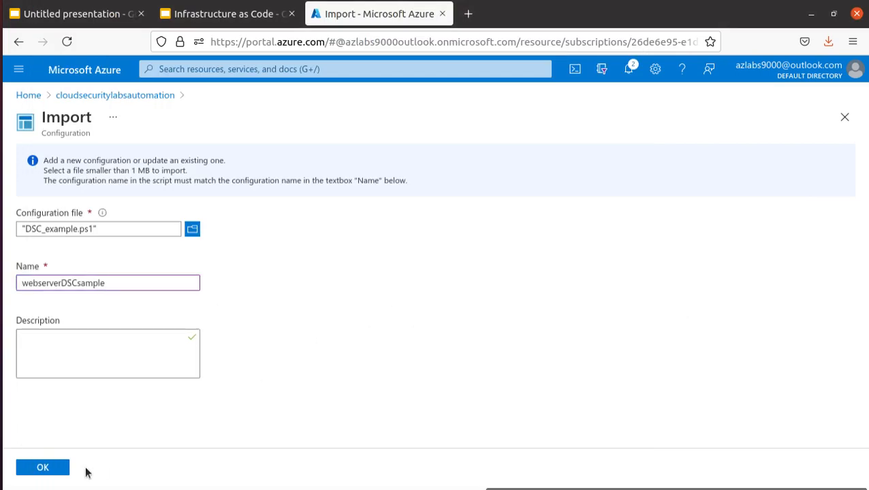
pyautogui.click(54, 470)
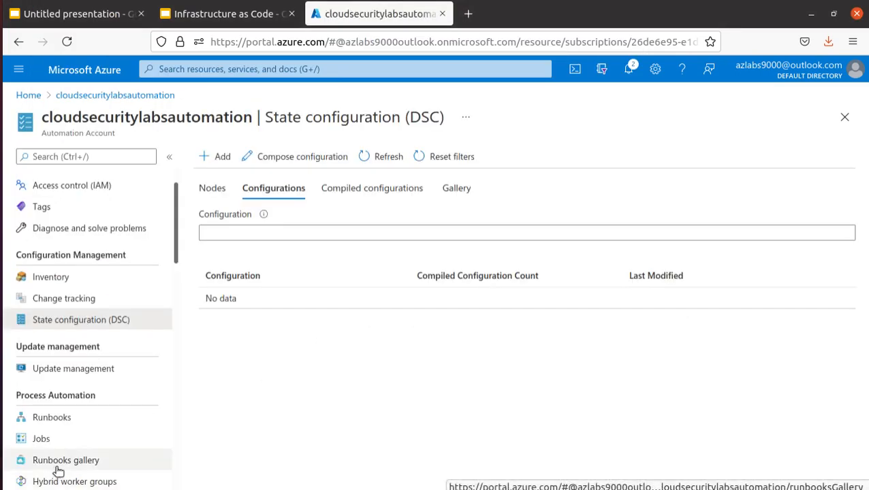
# Check the portal notifications for the script upload, close them and refresh the configurations list
pyautogui.click(629, 70)
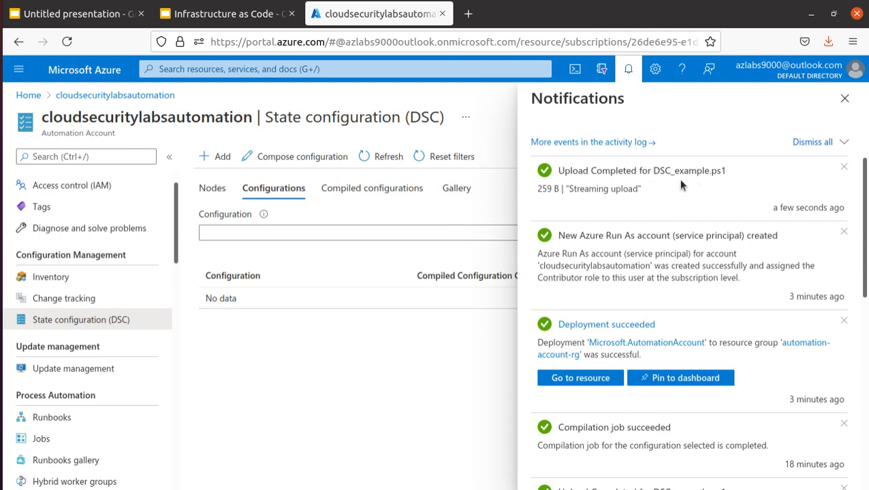
pyautogui.click(845, 98)
pyautogui.click(389, 162)
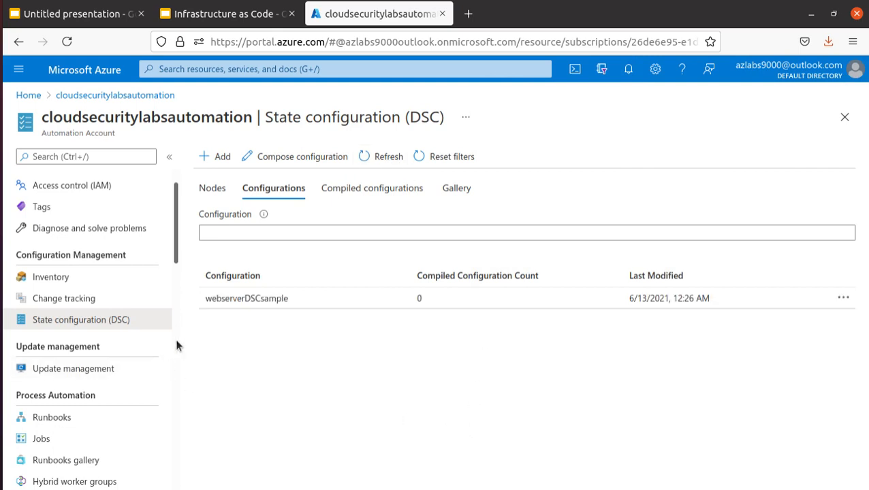
# Review the DSC nodes overview, return to the configurations list and highlight the webserverDSCsample entry
pyautogui.click(211, 189)
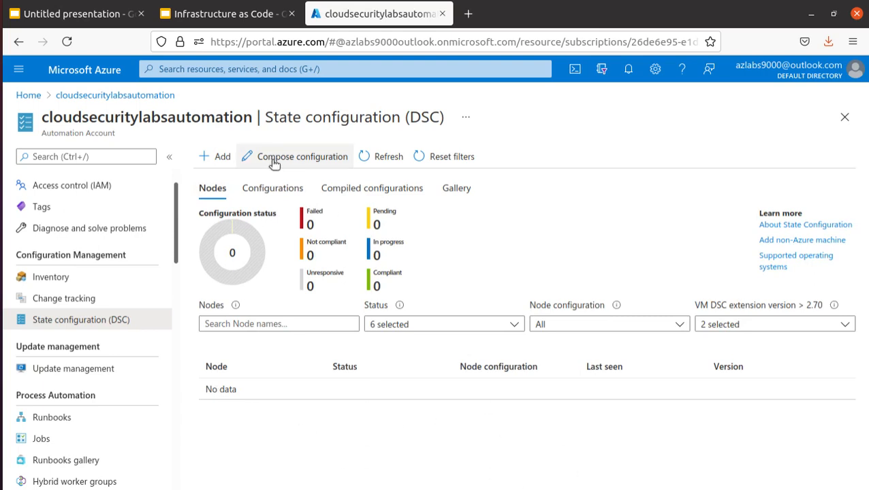
pyautogui.click(275, 191)
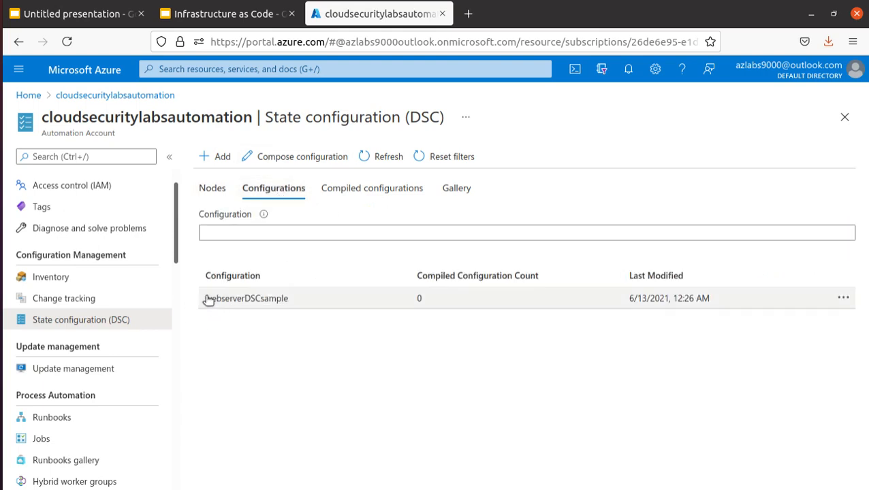
pyautogui.moveTo(206, 299); pyautogui.dragTo(286, 308)
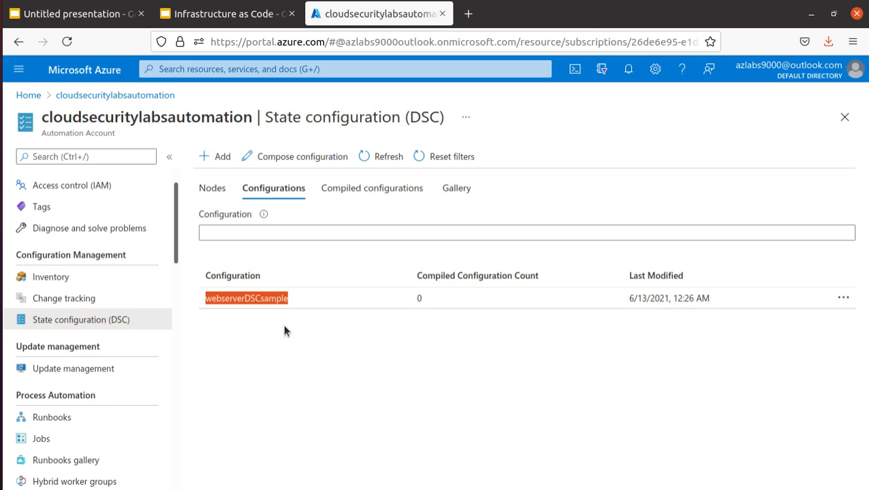
# Open the webserverDSCsample configuration, compile it and confirm placing its node configurations on the pull server
pyautogui.click(259, 300)
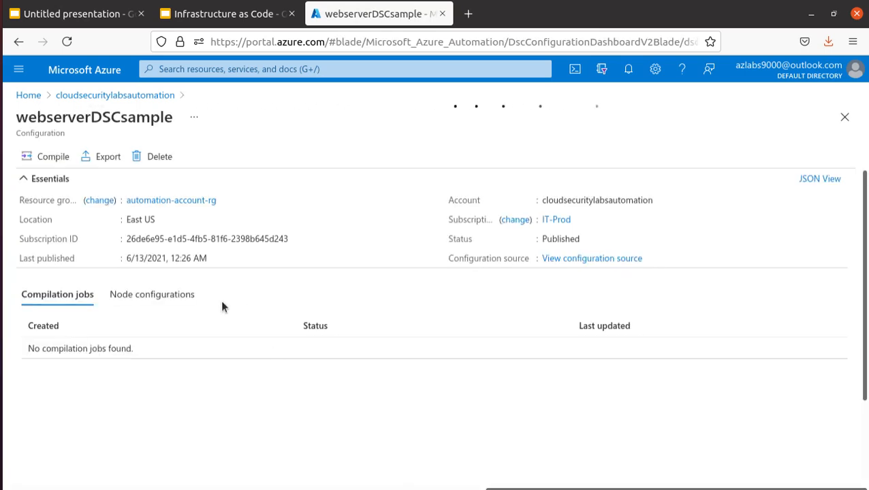
pyautogui.click(58, 159)
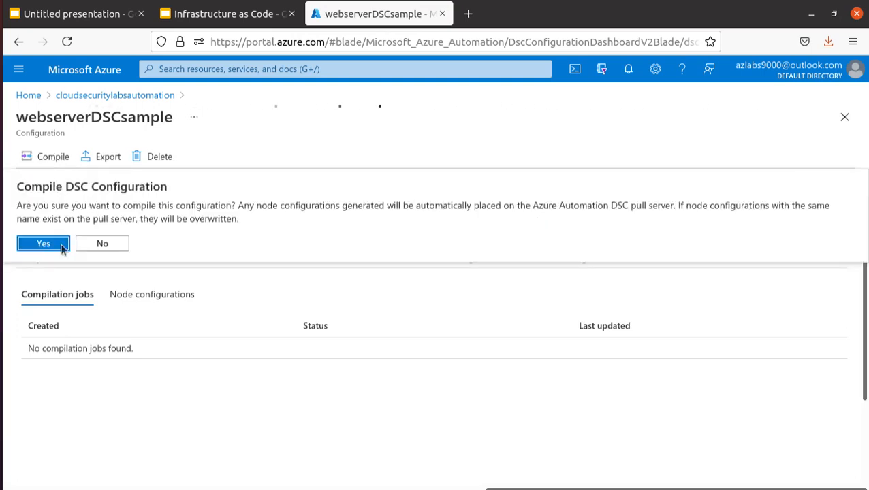
pyautogui.moveTo(239, 219); pyautogui.dragTo(9, 208)
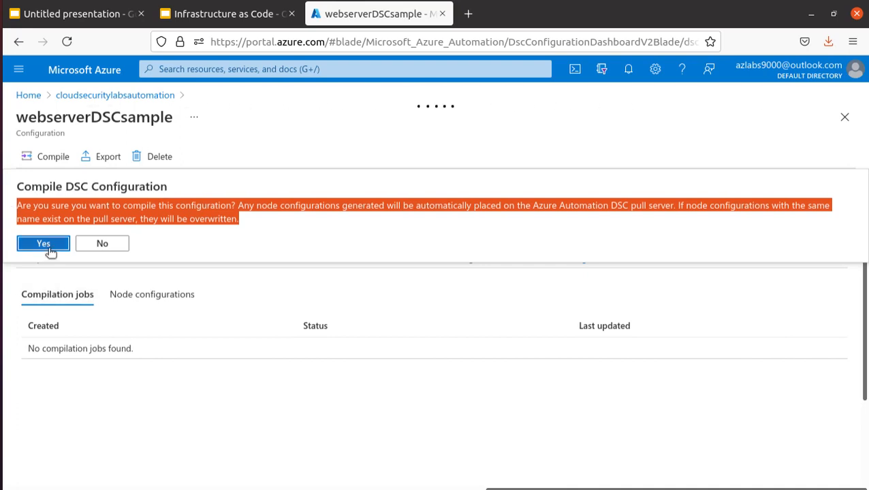
pyautogui.click(23, 245)
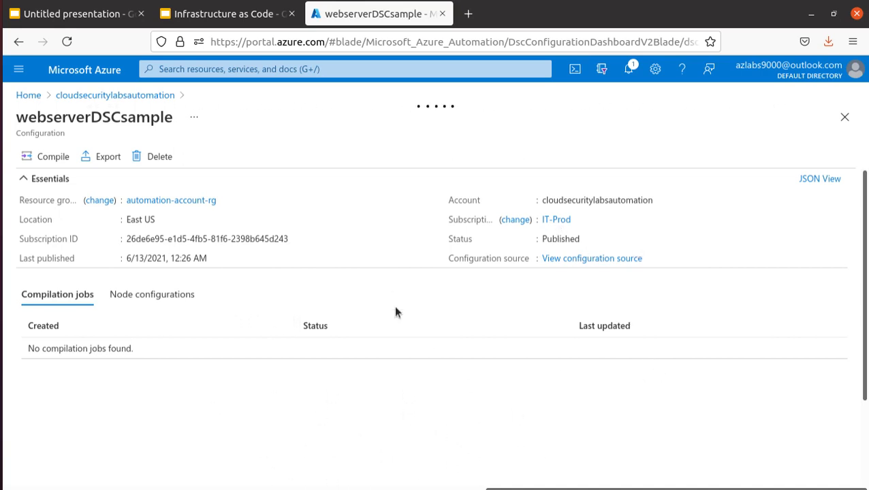
pyautogui.click(109, 95)
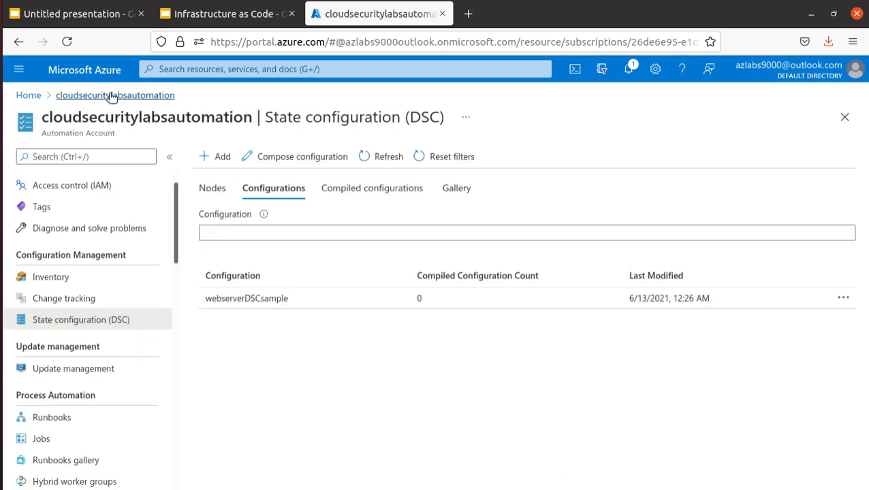
pyautogui.click(218, 158)
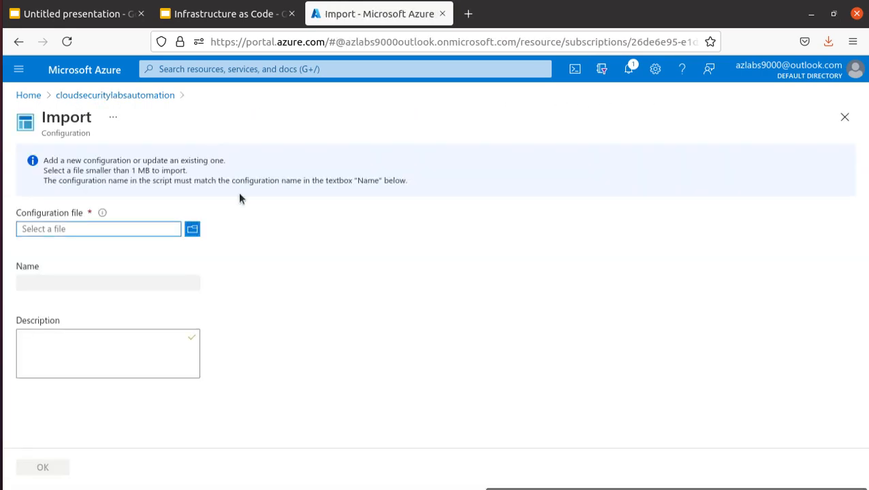
pyautogui.click(97, 95)
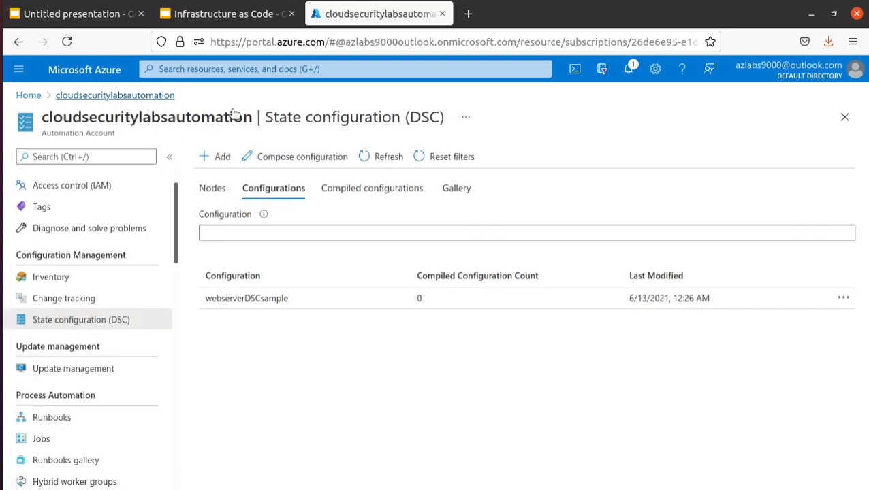
# Open the DSC node registration for demo-vm-01, check the available node configurations and leave without registering
pyautogui.click(221, 189)
pyautogui.click(220, 156)
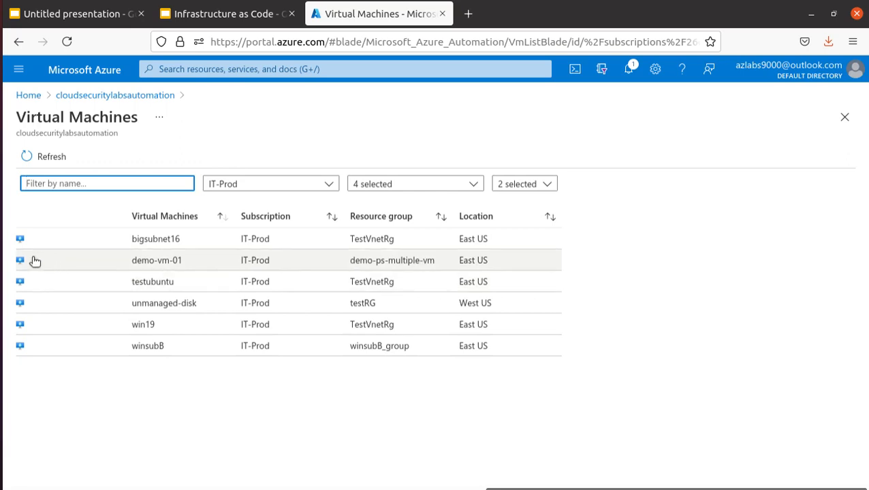
pyautogui.click(218, 262)
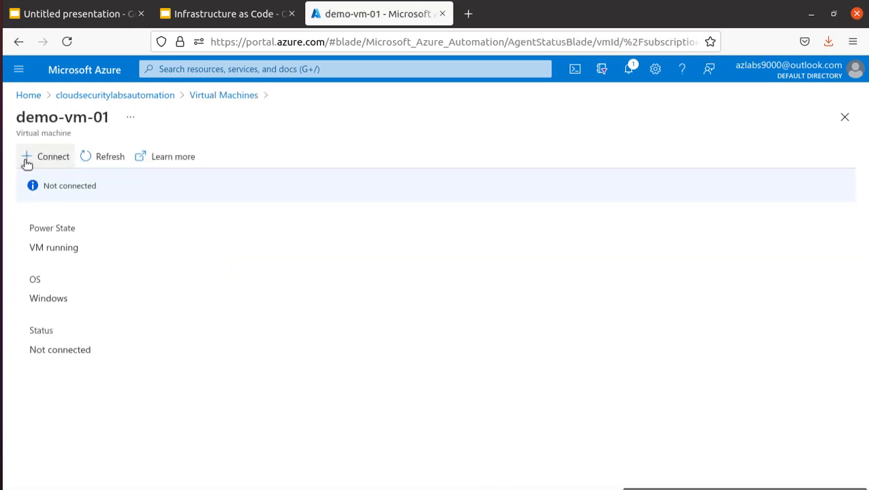
pyautogui.click(51, 162)
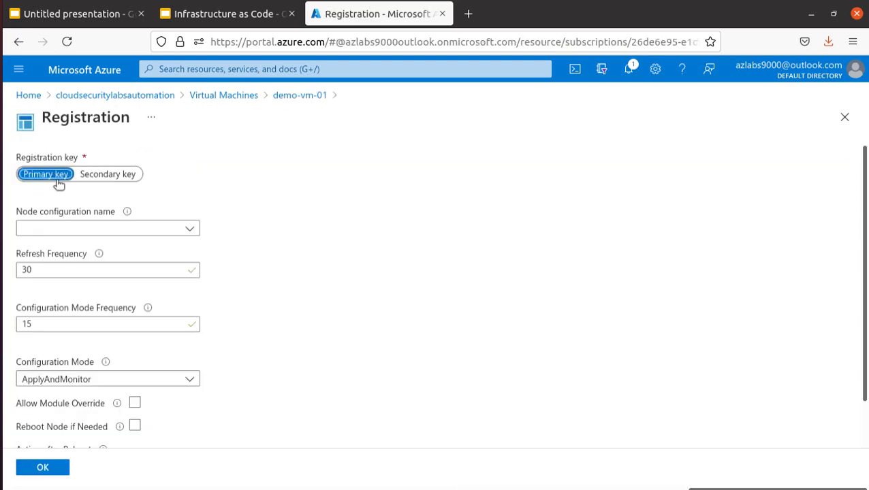
pyautogui.click(186, 231)
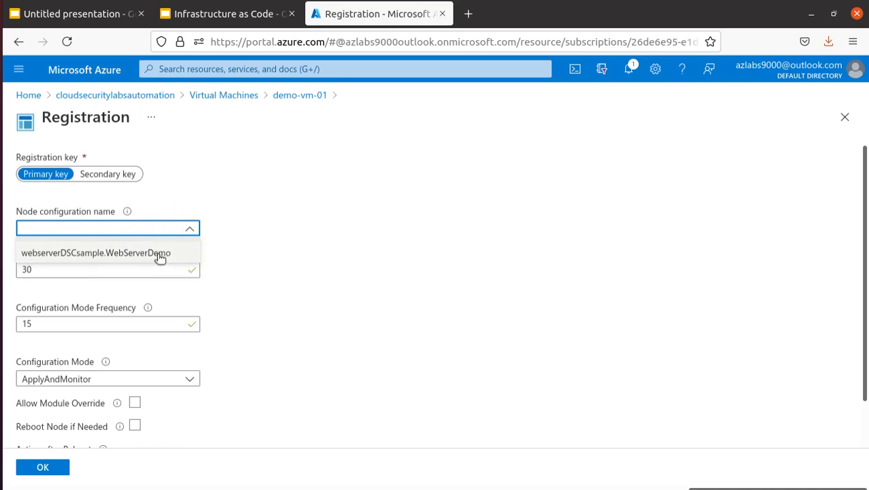
pyautogui.click(271, 203)
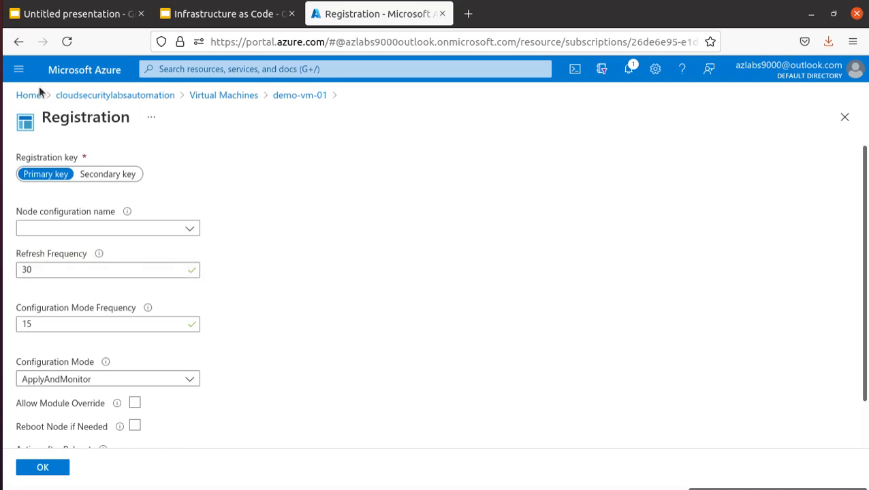
pyautogui.click(222, 97)
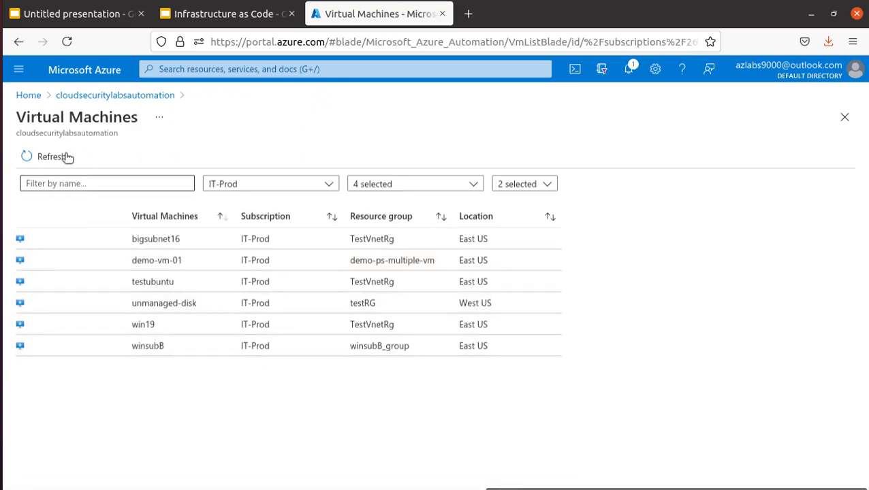
# Open the list of automation accounts and delete the demo-acc account, confirming its permanent removal
pyautogui.click(34, 96)
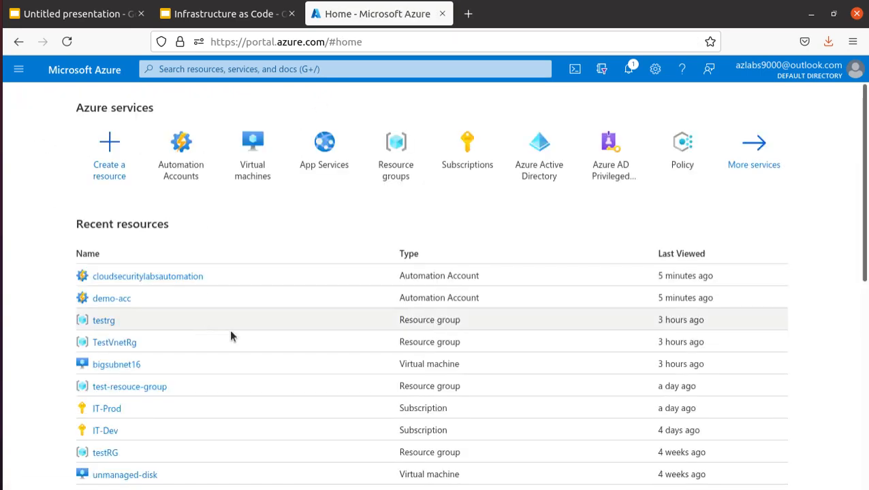
pyautogui.click(163, 169)
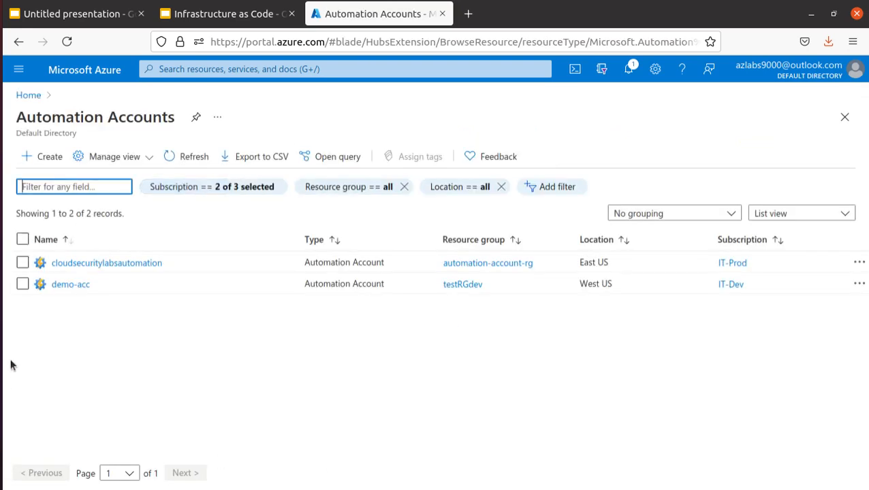
pyautogui.click(23, 284)
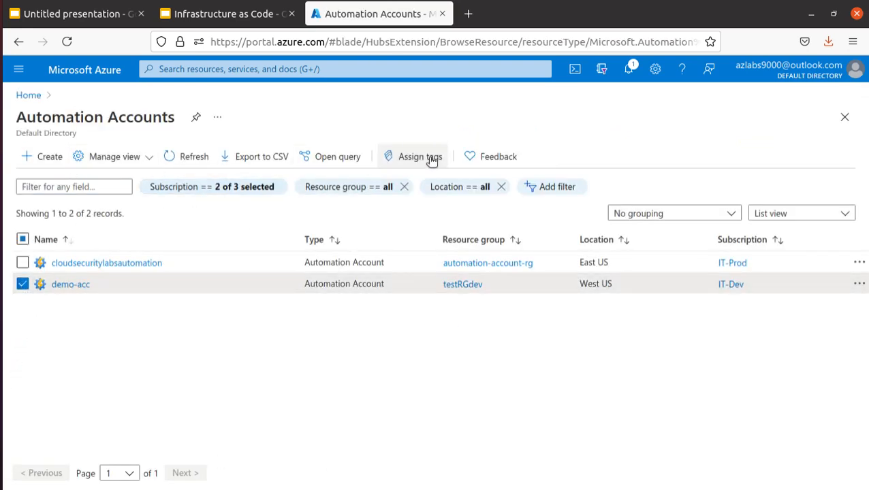
pyautogui.click(859, 284)
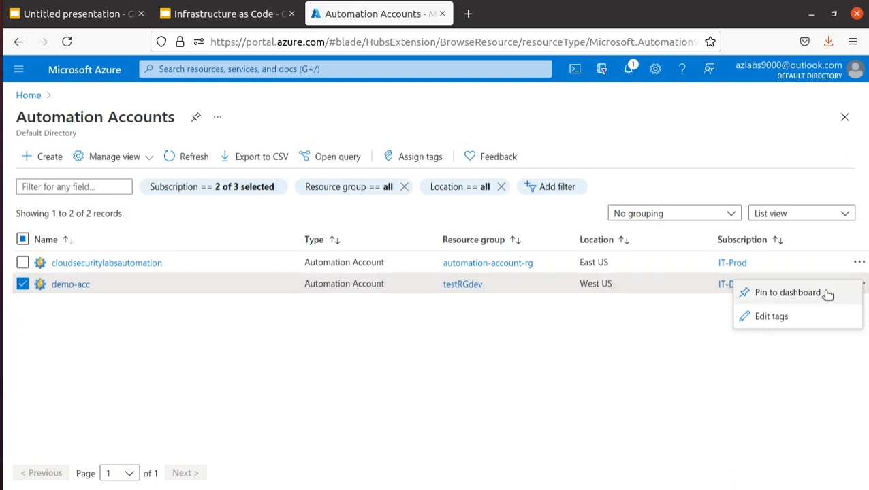
pyautogui.click(71, 287)
pyautogui.click(71, 286)
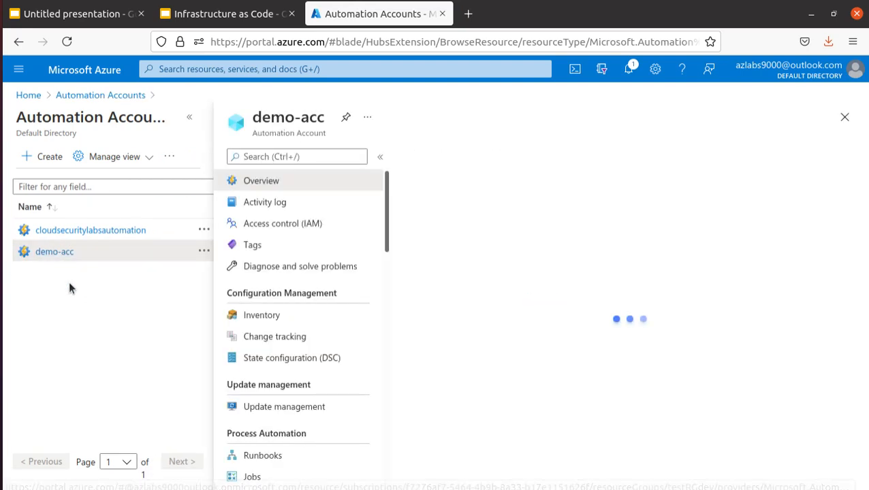
pyautogui.click(419, 157)
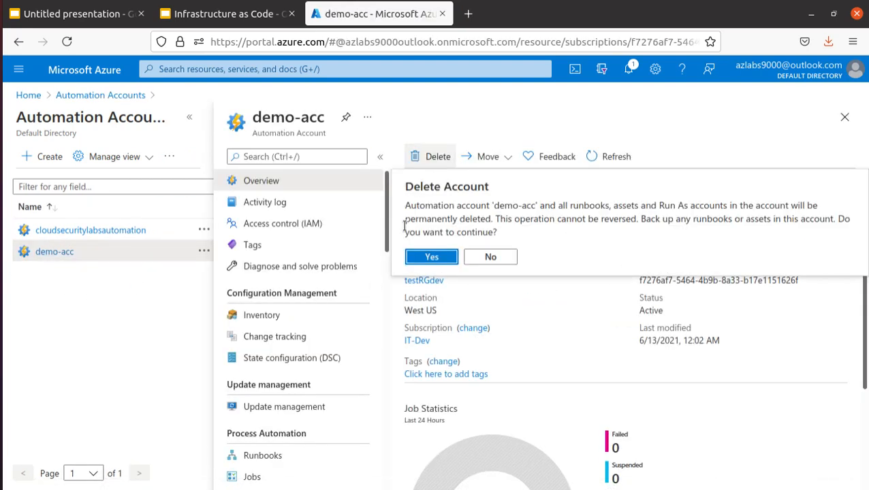
pyautogui.click(442, 256)
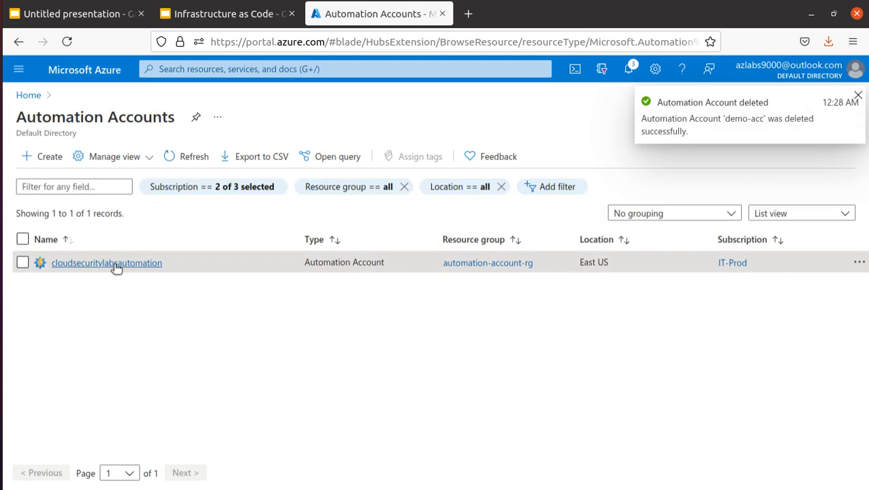
# Reopen State configuration (DSC) in cloudsecuritylabsautomation and examine the node configuration choices in demo-vm-01's registration form, leaving it unsubmitted
pyautogui.click(115, 262)
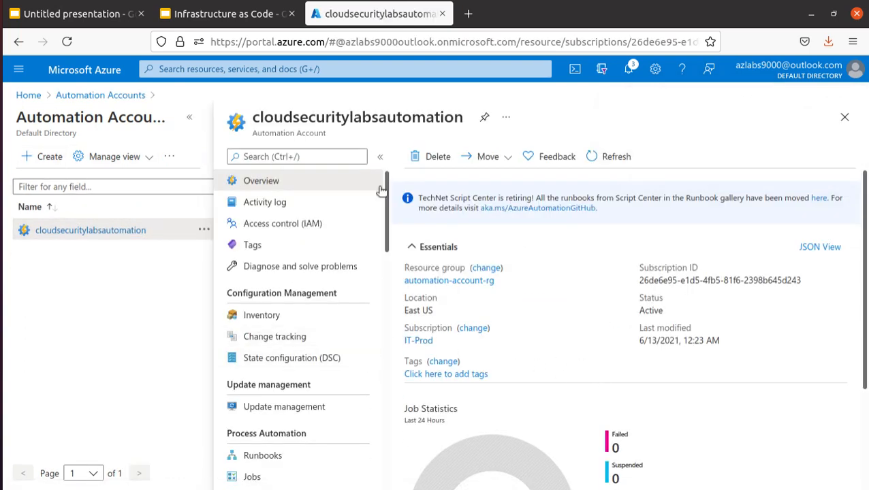
pyautogui.scroll(-1, 318, 337)
pyautogui.click(320, 320)
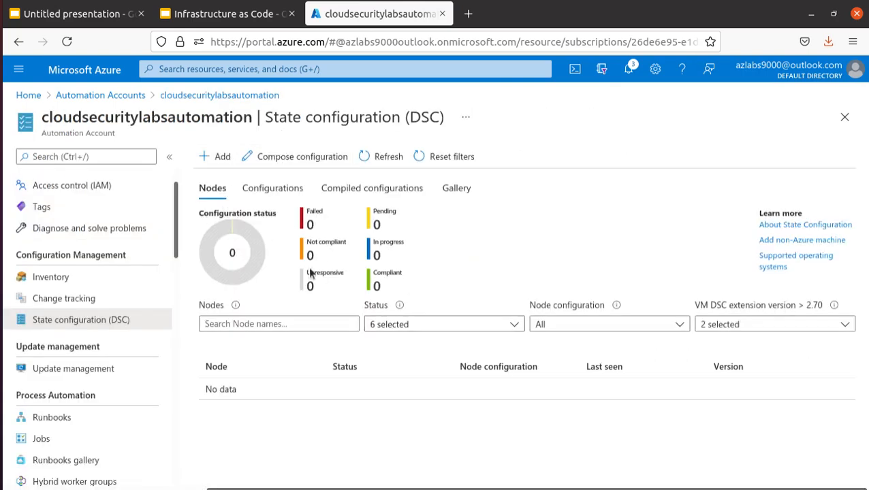
pyautogui.click(222, 156)
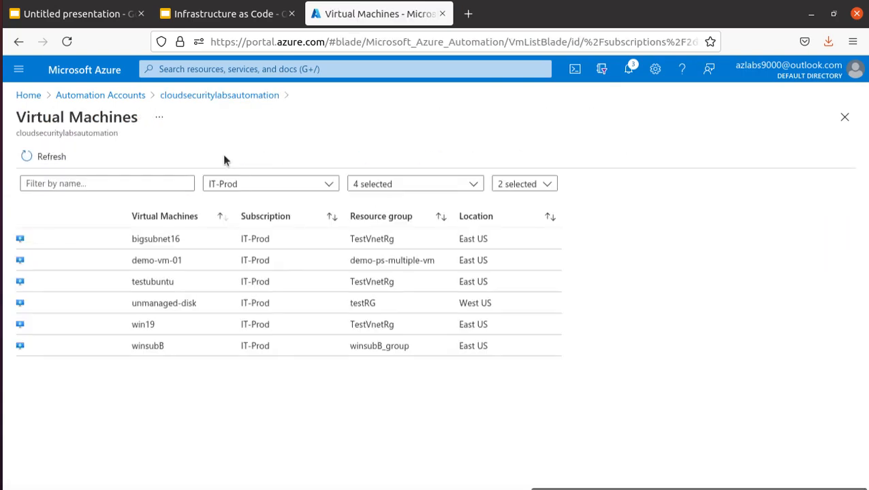
pyautogui.click(163, 258)
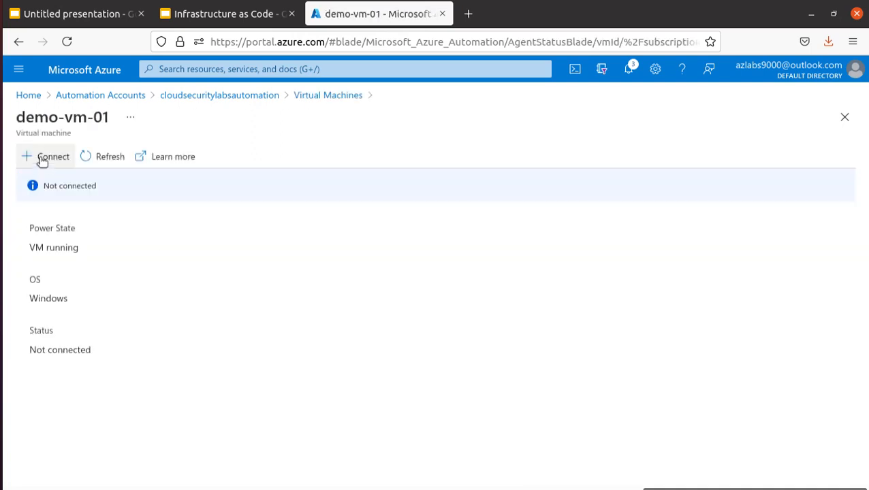
pyautogui.click(50, 158)
pyautogui.click(164, 231)
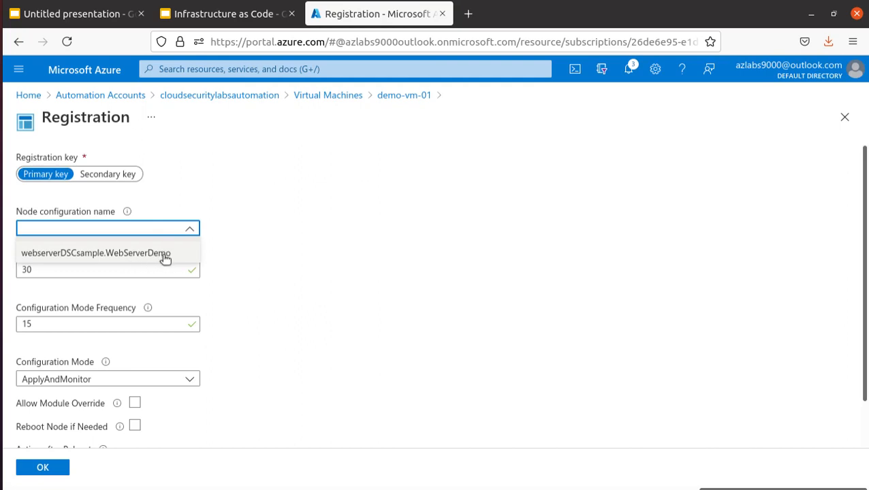
pyautogui.click(516, 187)
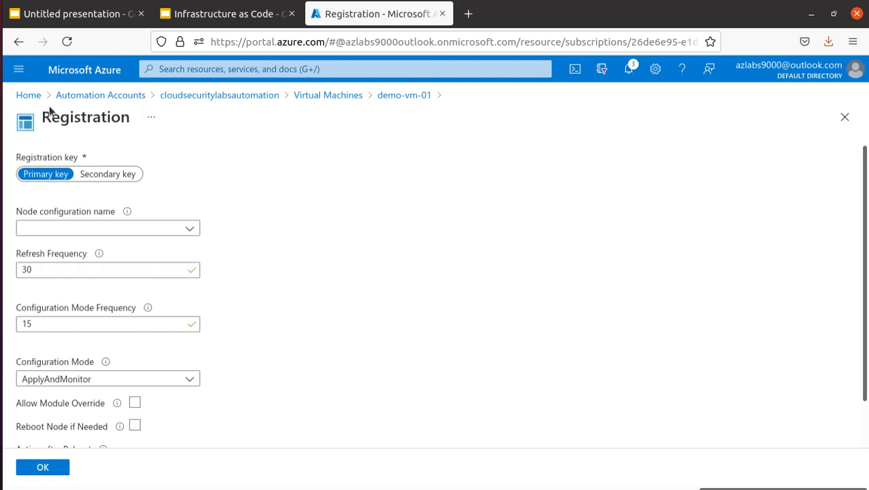
pyautogui.click(347, 94)
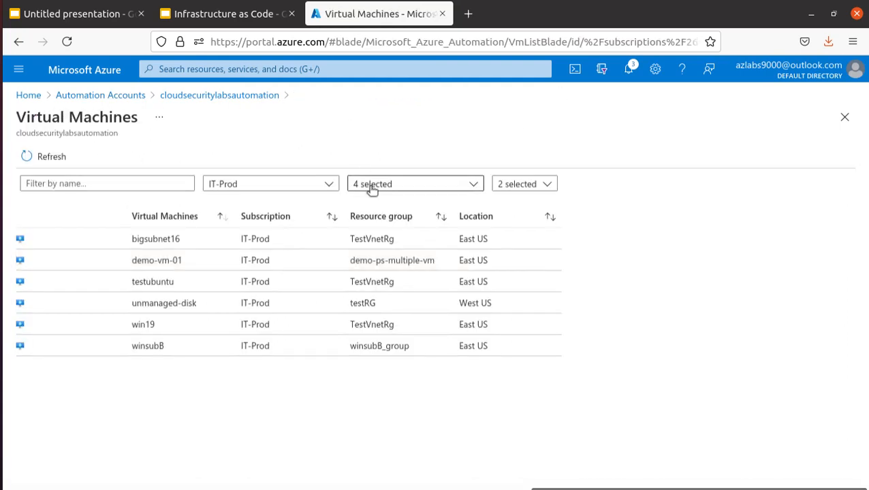
# Return to the account's DSC configurations and check the compilation job status of webserverDSCsample
pyautogui.click(97, 97)
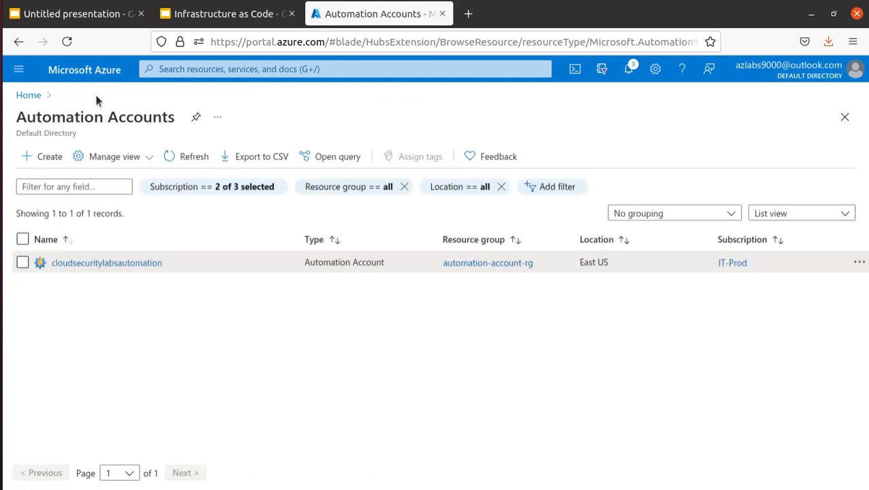
pyautogui.click(131, 264)
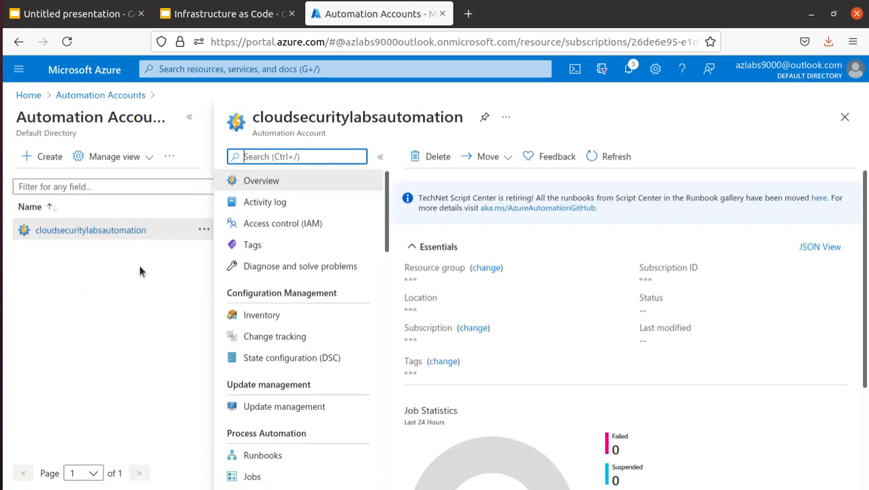
pyautogui.click(326, 360)
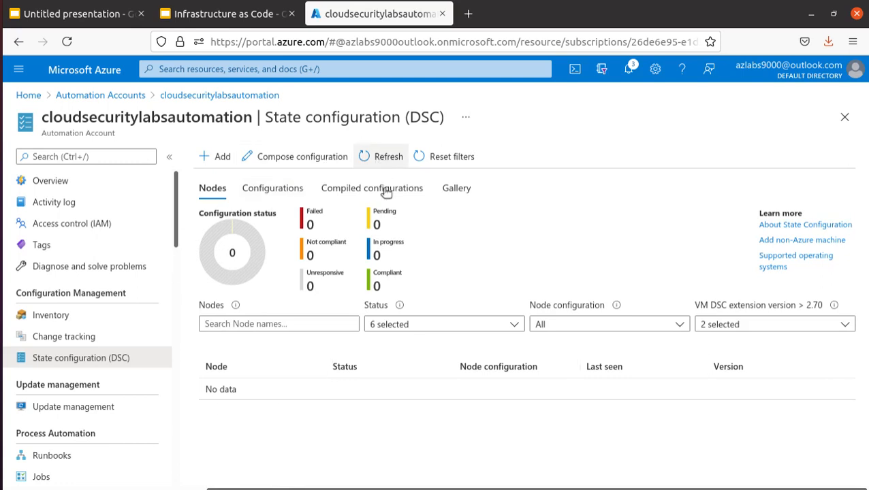
pyautogui.click(269, 188)
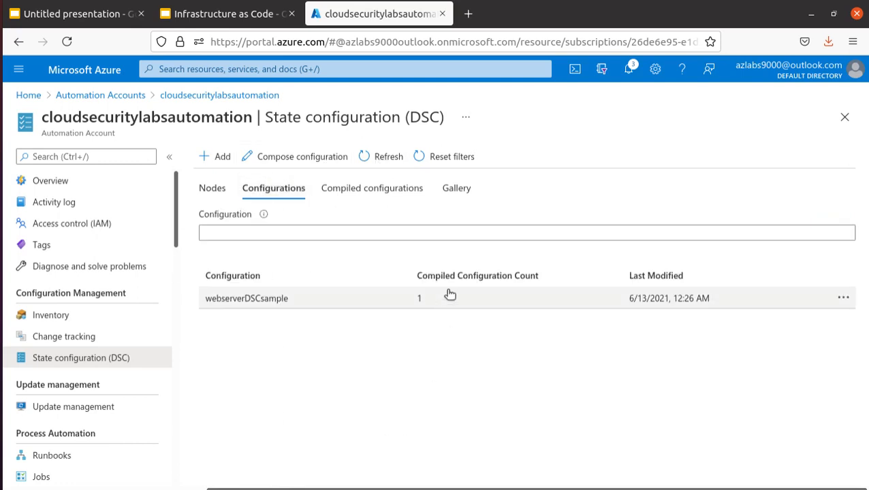
pyautogui.click(263, 307)
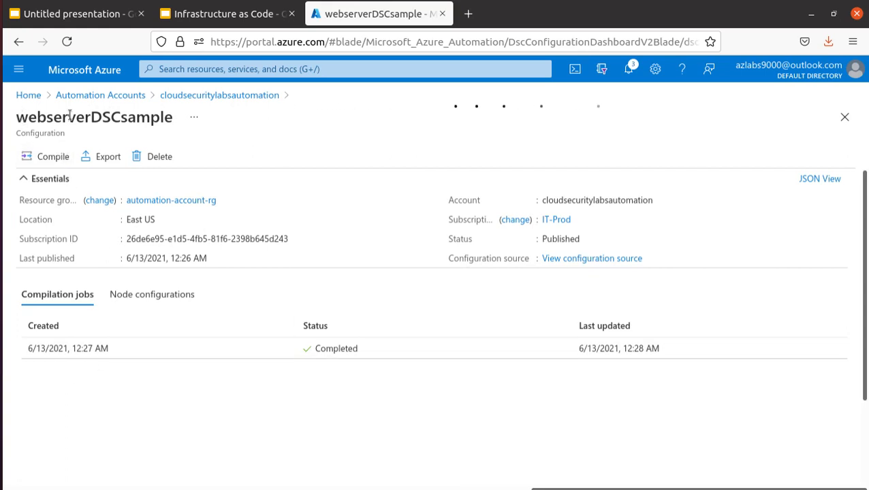
pyautogui.moveTo(16, 117); pyautogui.dragTo(173, 119)
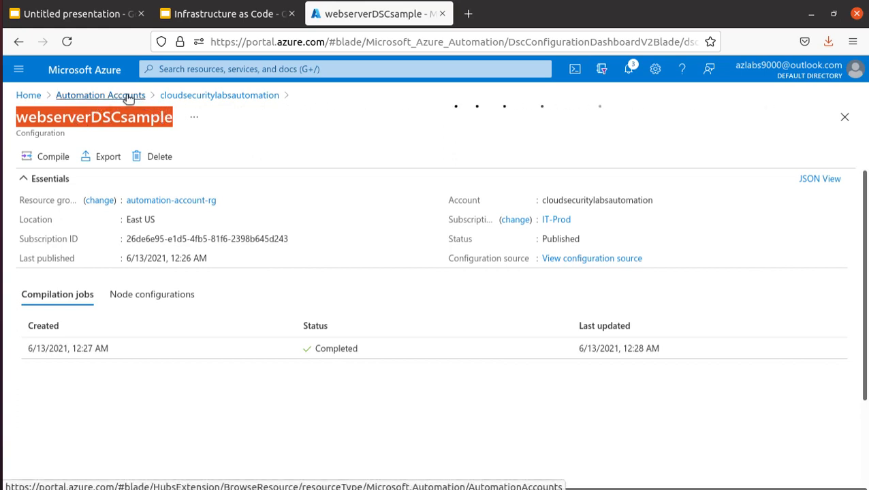
# From the account's DSC nodes, start adding a node and examine bigsubnet16's connection status, operating system and power state, then return to the virtual machine list
pyautogui.click(229, 97)
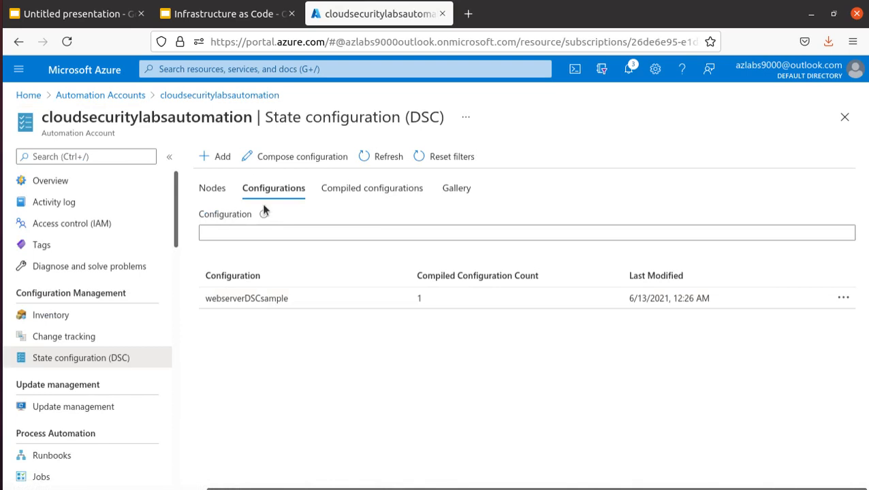
pyautogui.click(212, 189)
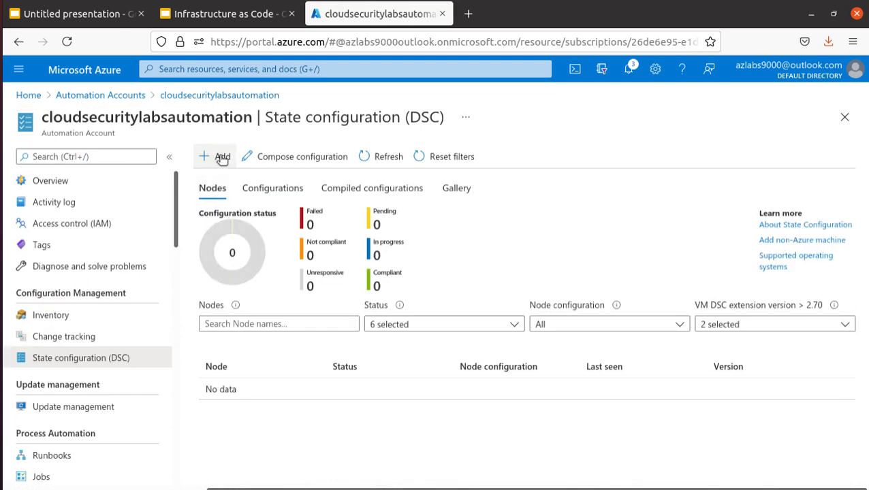
pyautogui.click(223, 159)
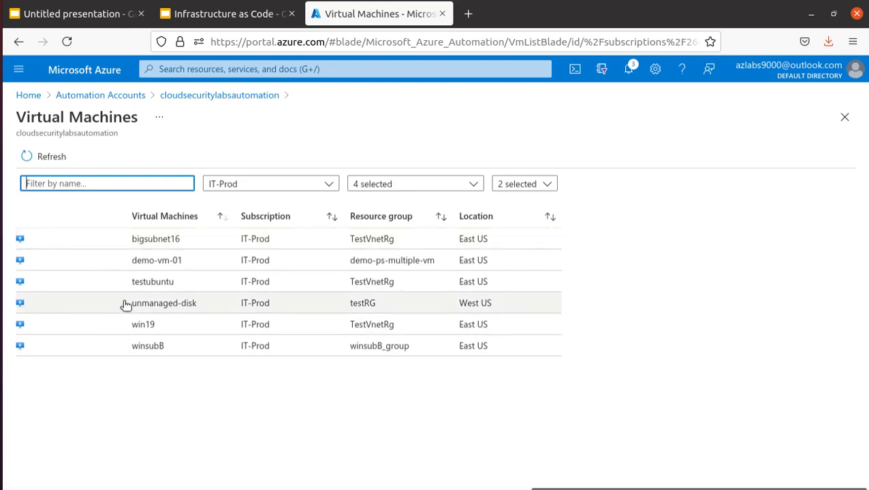
pyautogui.click(139, 239)
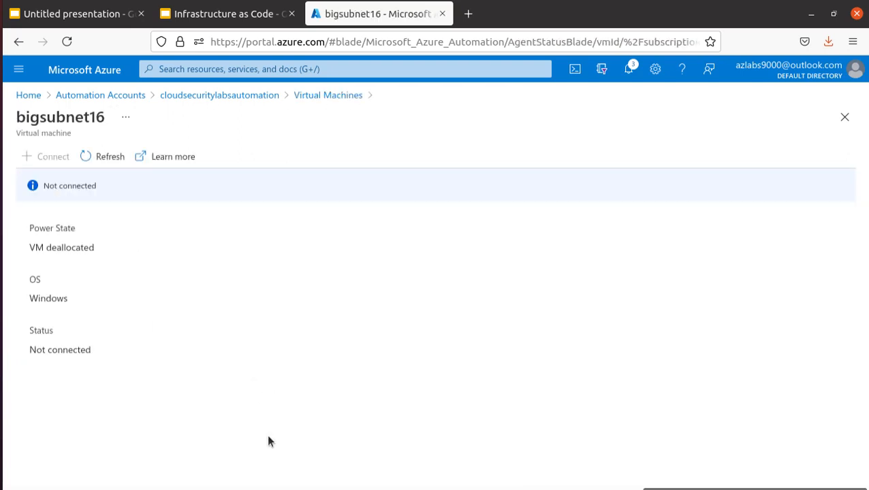
pyautogui.click(63, 184)
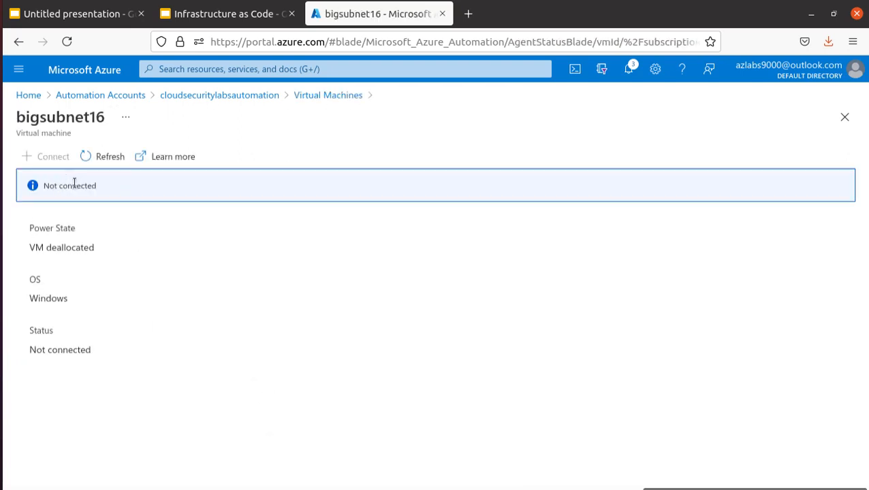
pyautogui.moveTo(111, 189); pyautogui.dragTo(32, 176)
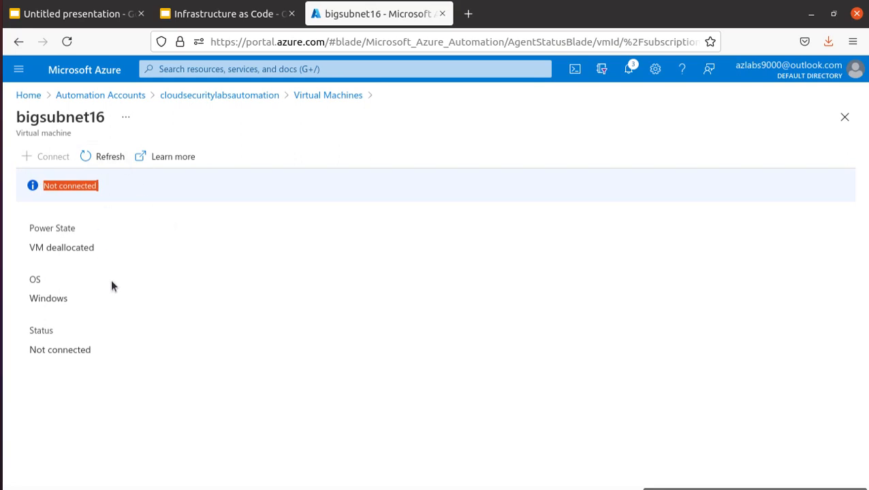
pyautogui.moveTo(68, 298); pyautogui.dragTo(23, 300)
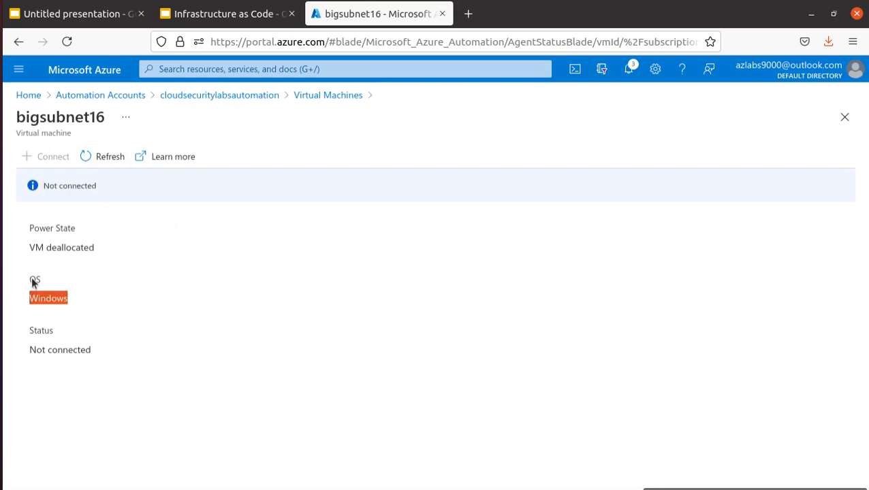
pyautogui.moveTo(92, 251); pyautogui.dragTo(29, 253)
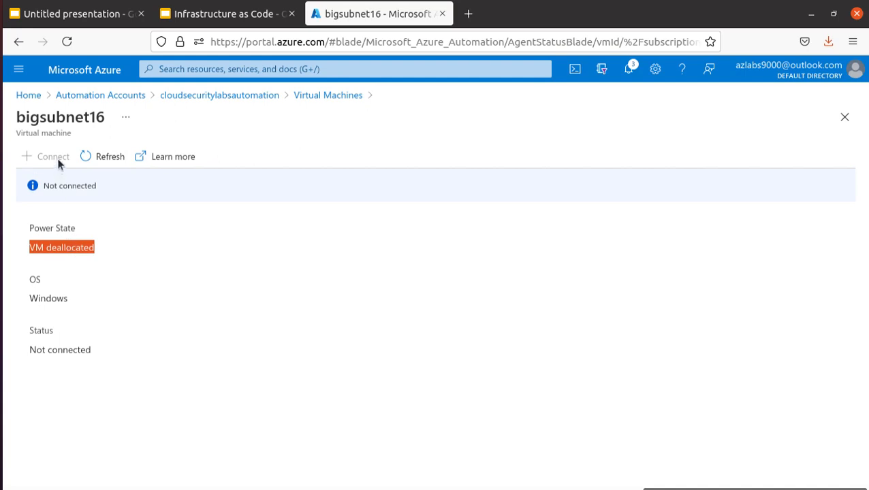
pyautogui.click(325, 97)
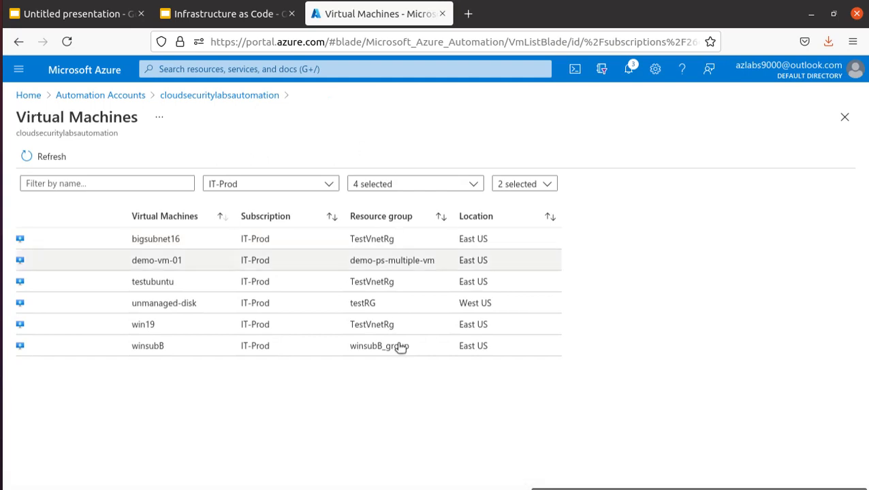
# Open demo-vm-01 from the virtual machine list, check its power state, and close the page without connecting
pyautogui.click(188, 262)
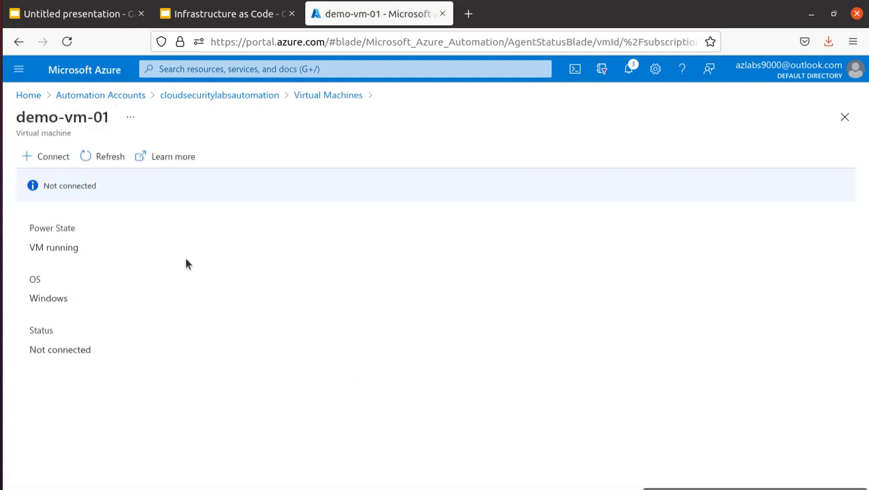
pyautogui.moveTo(84, 253); pyautogui.dragTo(338, 264)
pyautogui.click(266, 250)
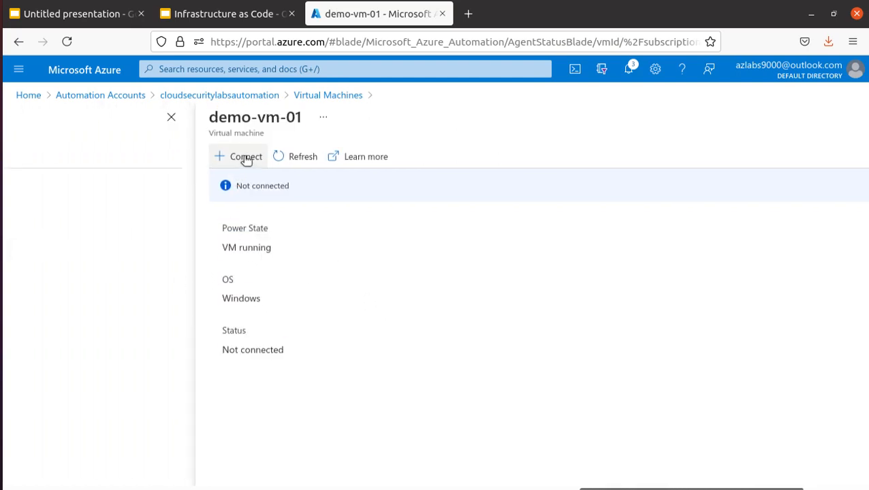
pyautogui.click(172, 118)
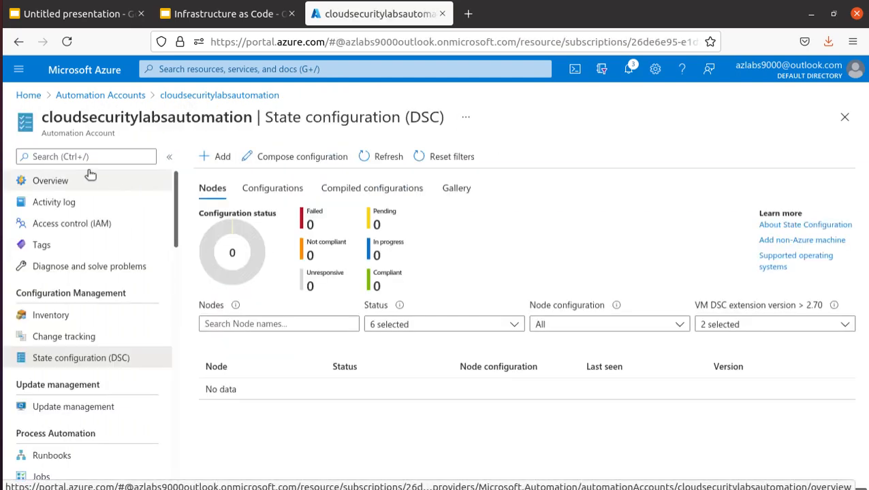
# Start connecting demo-vm-01 as a DSC node, using the primary registration key and the node configuration webserverDSCsample.WebServerDemo
pyautogui.click(223, 160)
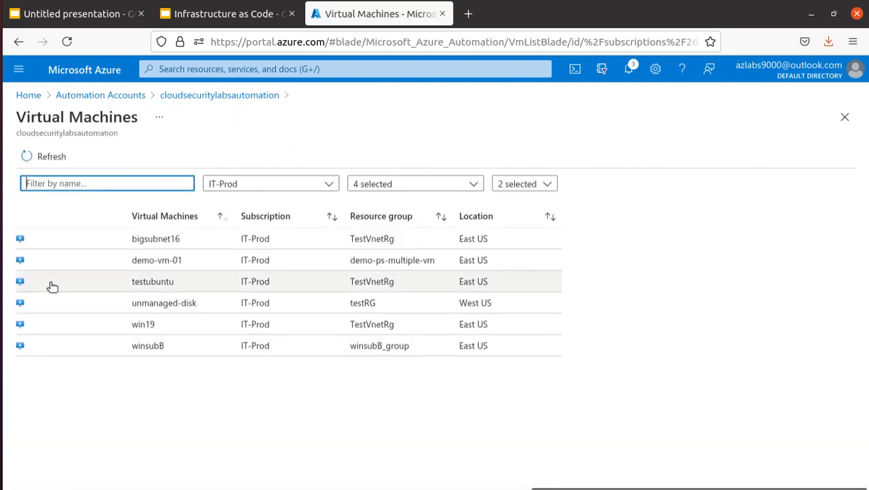
pyautogui.click(180, 265)
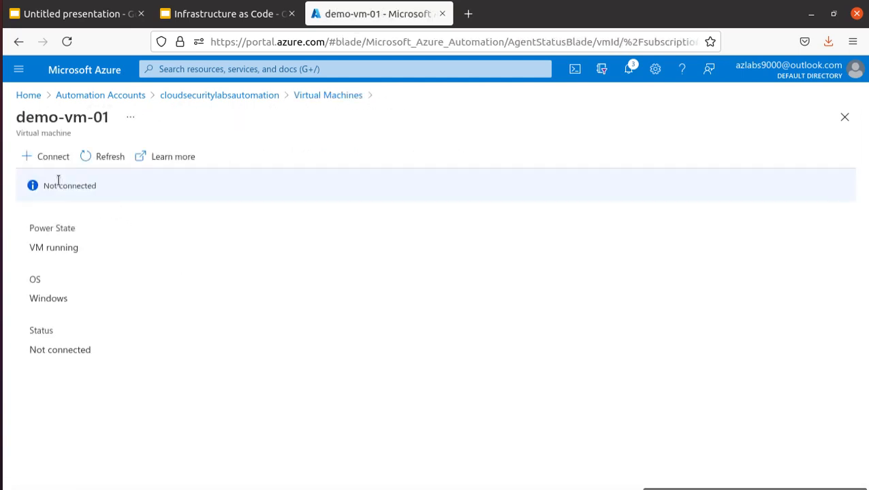
pyautogui.click(53, 158)
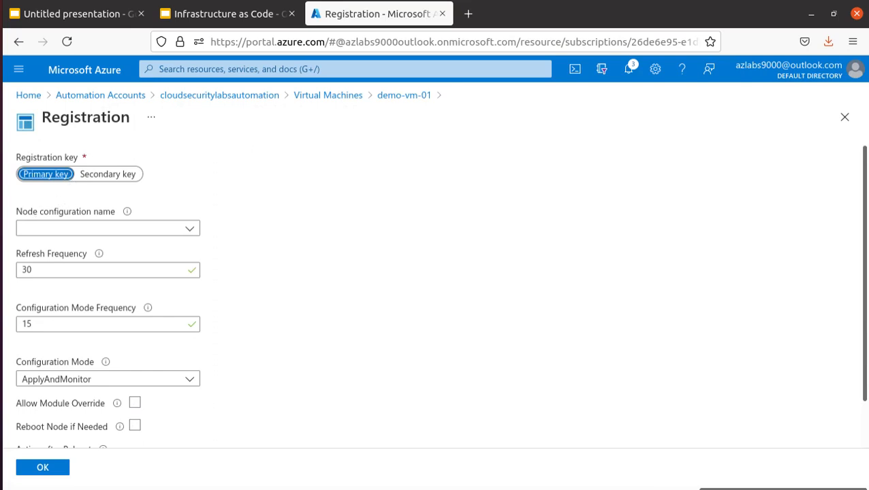
pyautogui.click(51, 176)
pyautogui.click(158, 229)
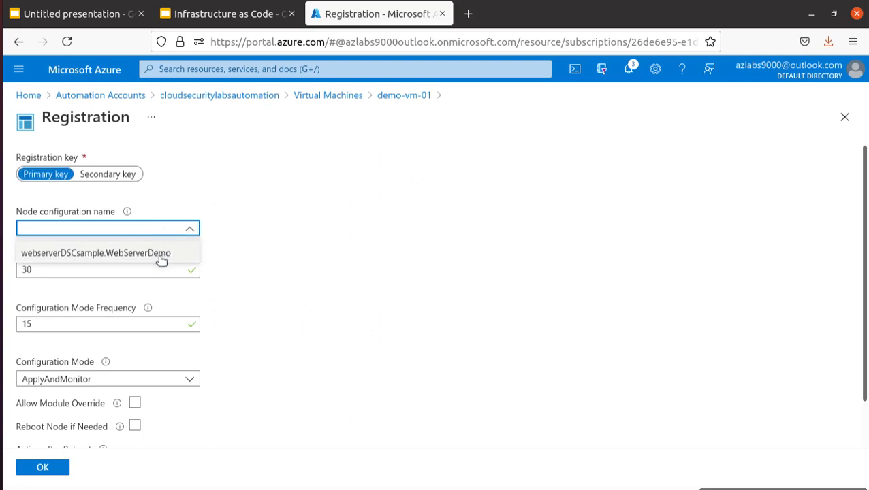
pyautogui.click(159, 255)
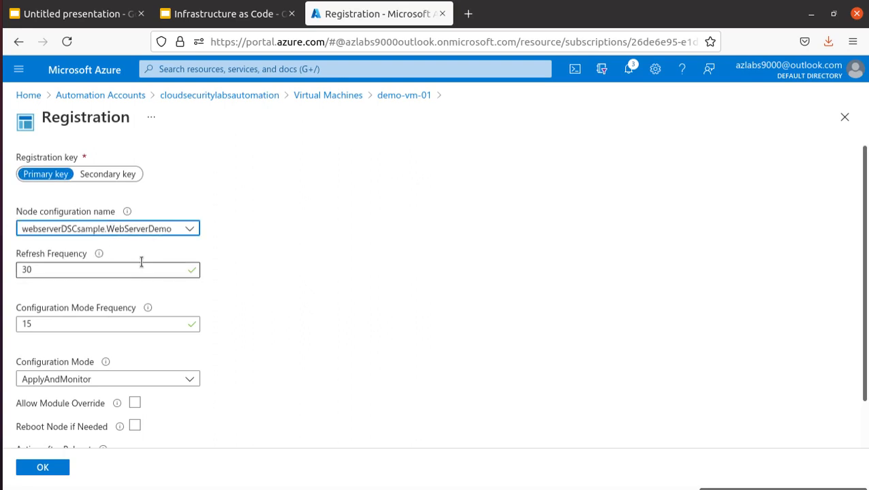
# Review the refresh and configuration mode frequency settings and the available Configuration Mode options, keeping ApplyAndMonitor
pyautogui.moveTo(101, 256)
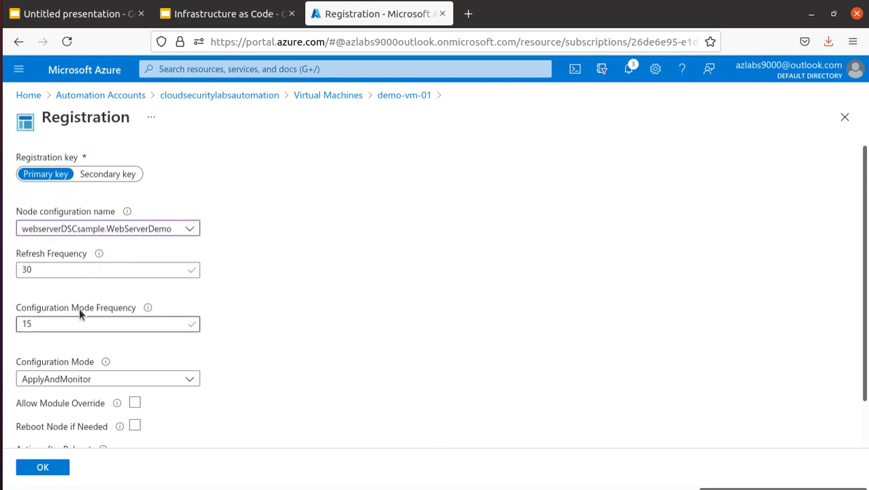
pyautogui.moveTo(150, 310)
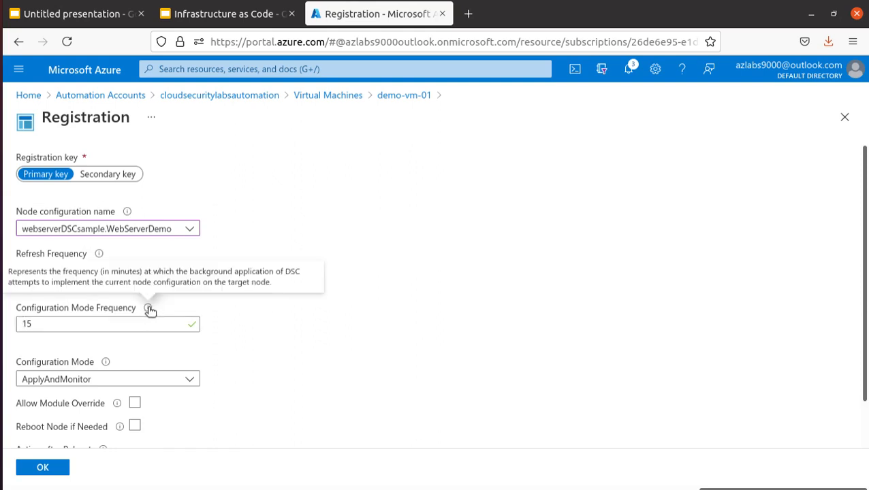
pyautogui.scroll(-2, 341, 357)
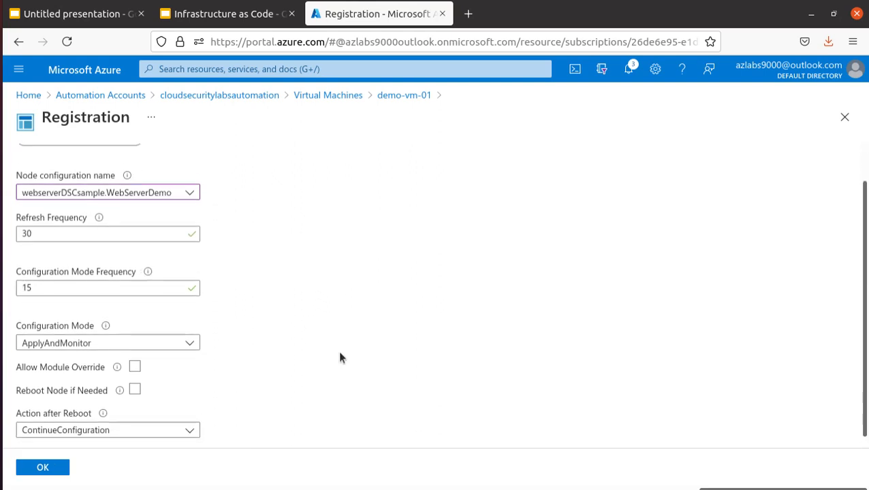
pyautogui.click(164, 340)
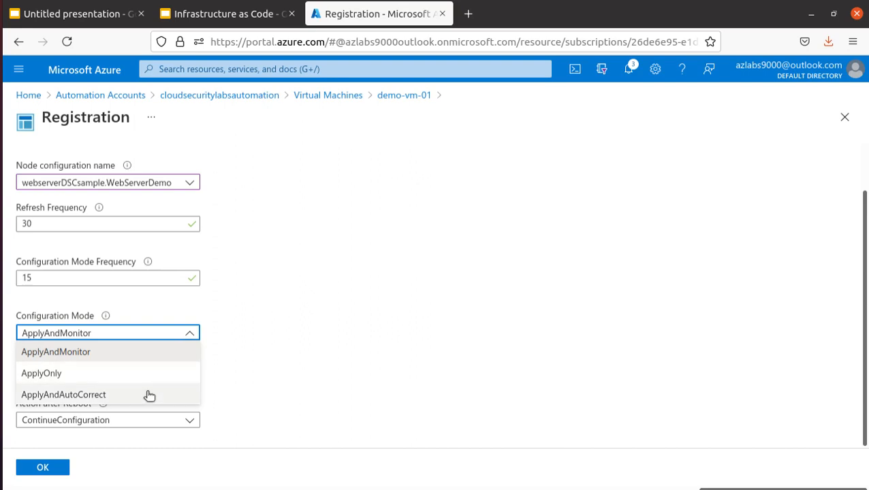
pyautogui.click(357, 300)
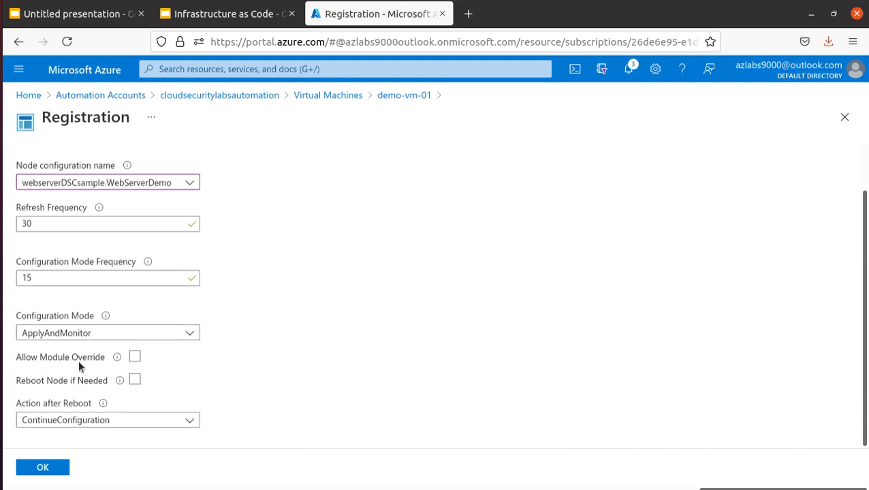
# Enable Allow Module Override and Reboot Node if Needed, choose ContinueConfiguration as the action after reboot, and submit the registration
pyautogui.moveTo(118, 363)
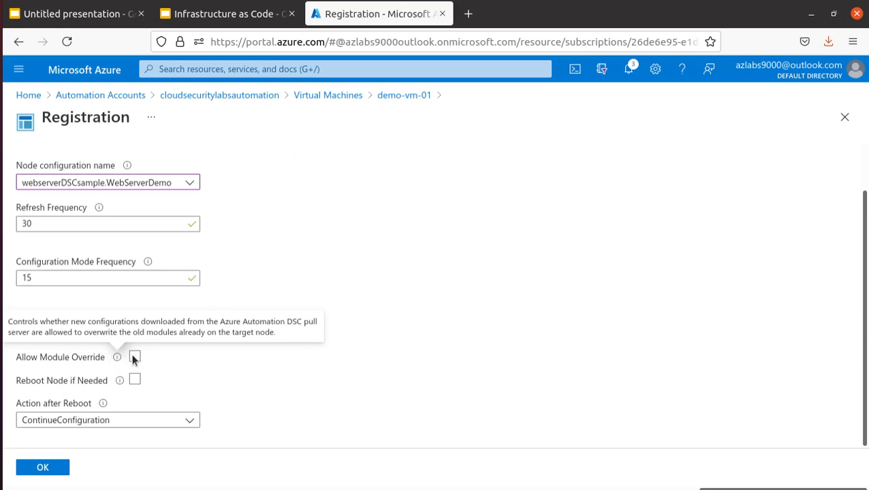
pyautogui.click(134, 358)
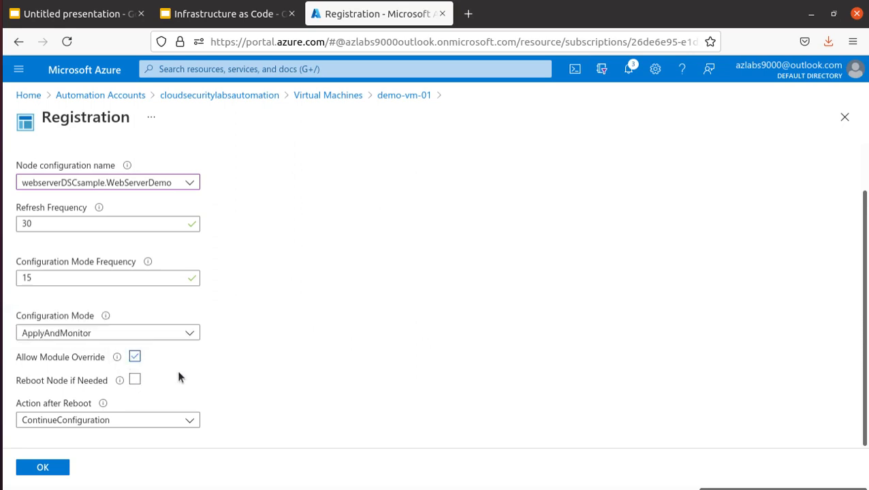
pyautogui.click(135, 382)
pyautogui.click(152, 422)
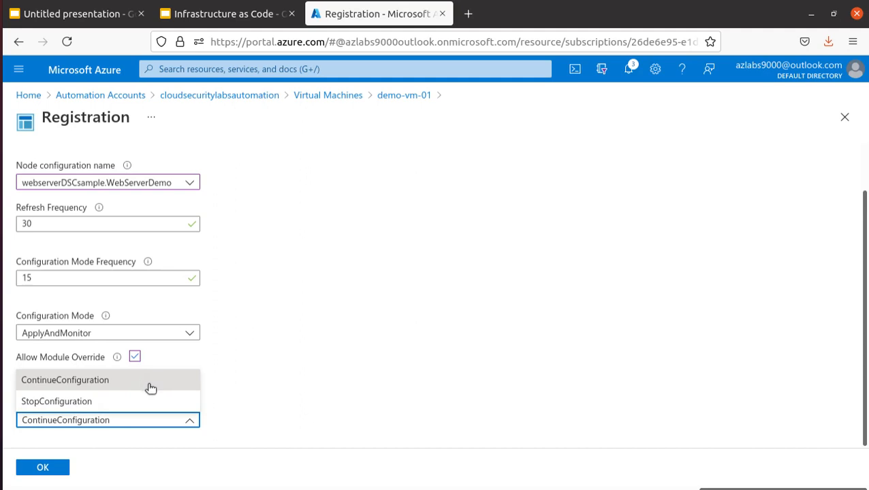
pyautogui.click(152, 387)
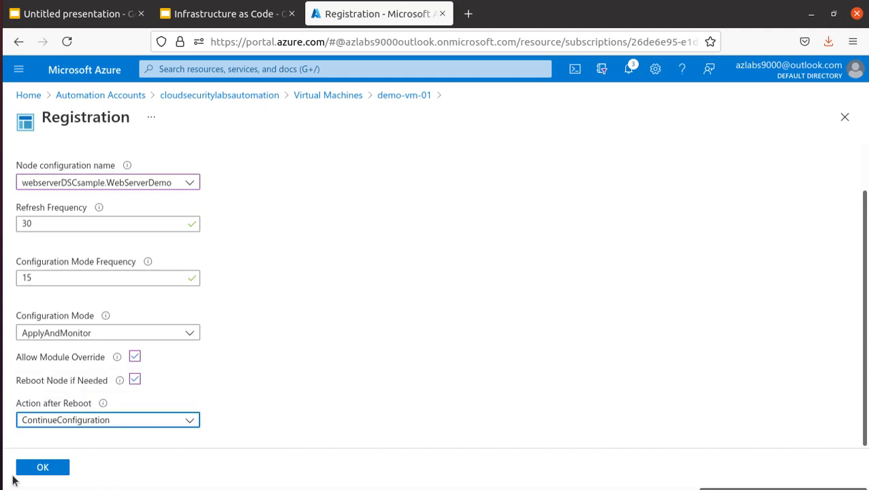
pyautogui.click(53, 468)
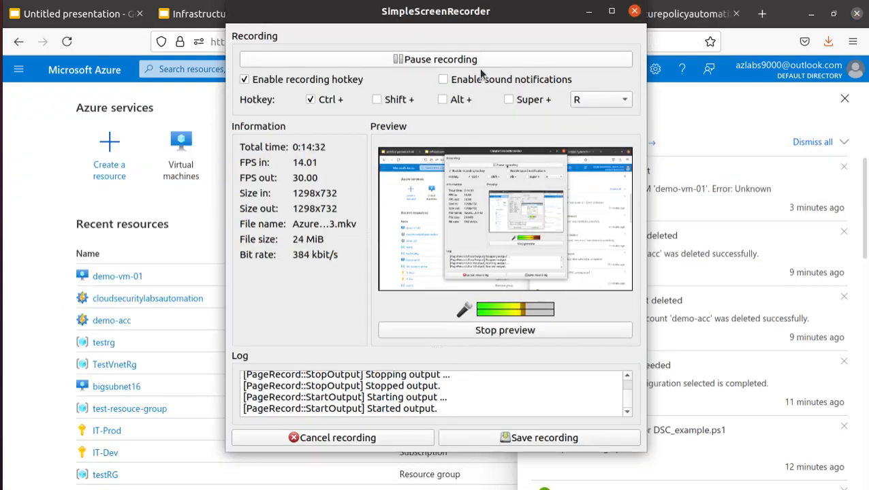
# Open State configuration (DSC) in the cloudsecuritylabsautomation account and check the compliance status of the demo-vm-01 node
pyautogui.click(722, 117)
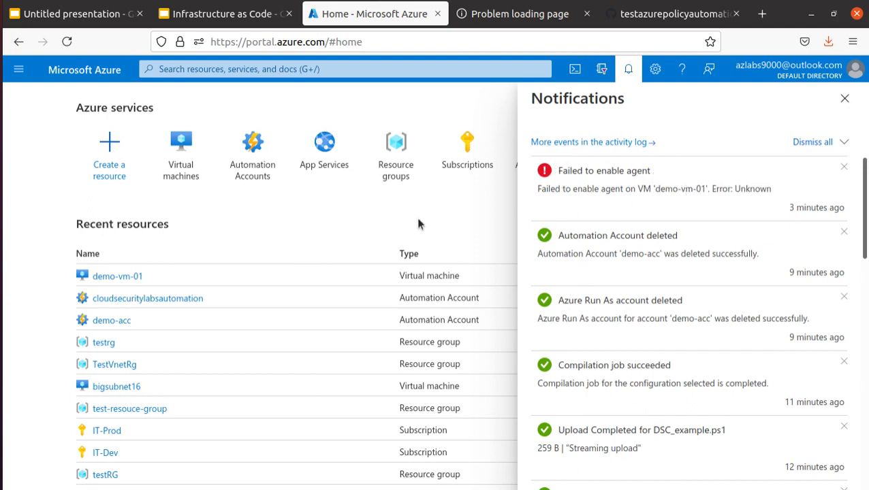
pyautogui.click(246, 172)
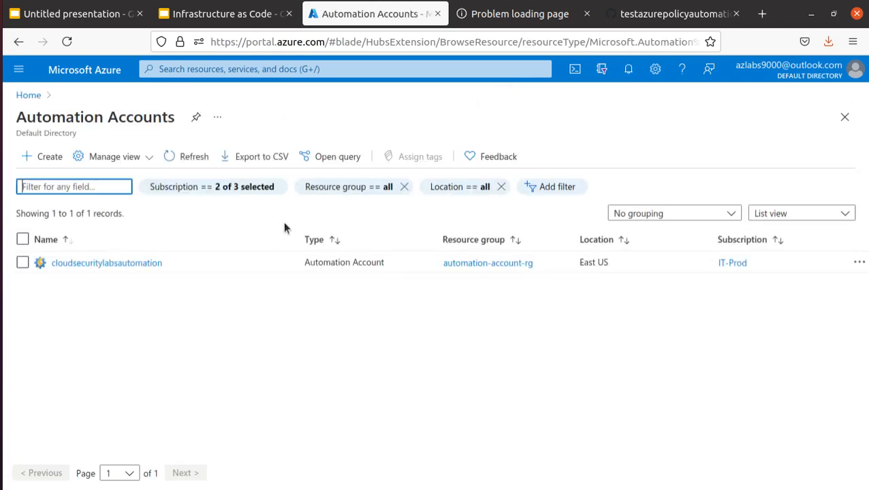
pyautogui.click(103, 262)
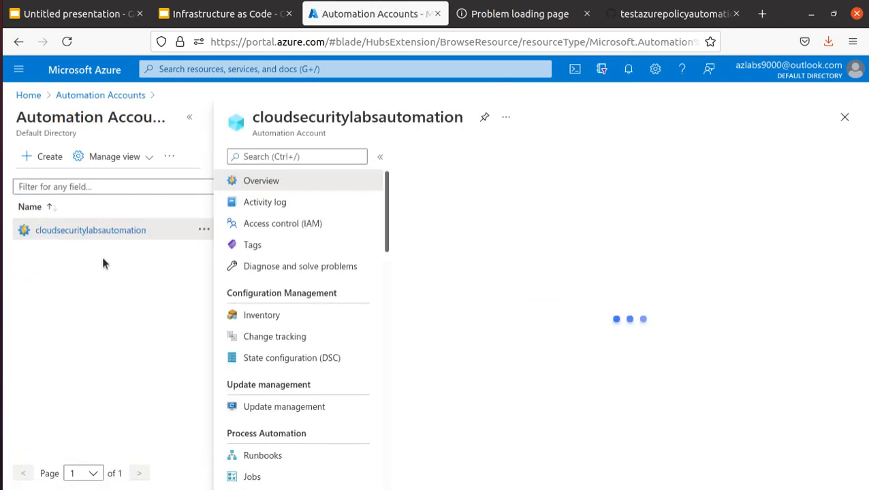
pyautogui.scroll(-2, 563, 265)
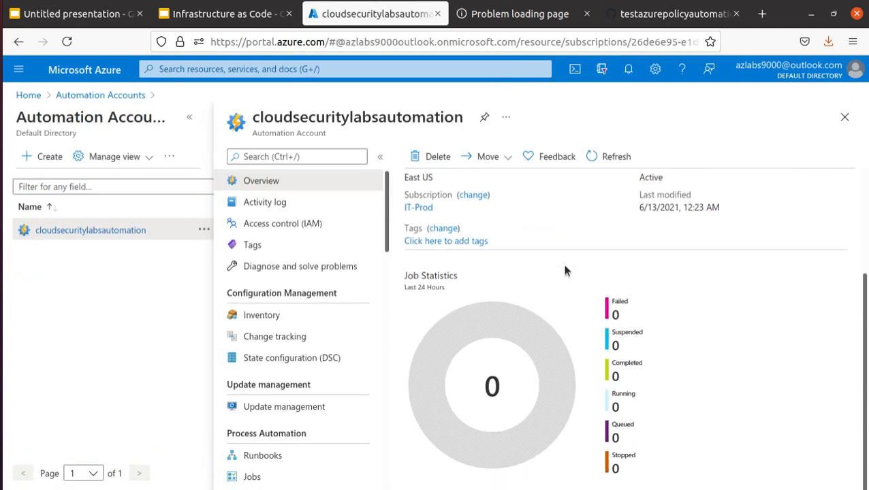
pyautogui.scroll(2, 563, 264)
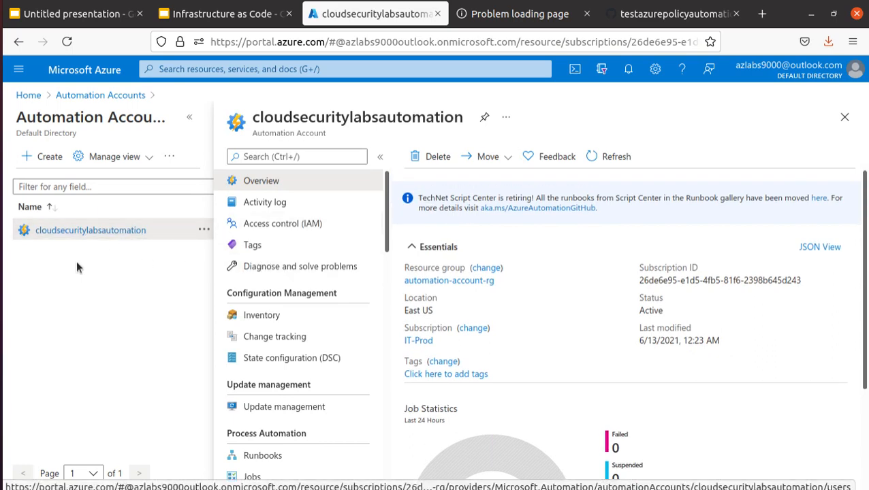
pyautogui.click(106, 232)
pyautogui.click(293, 359)
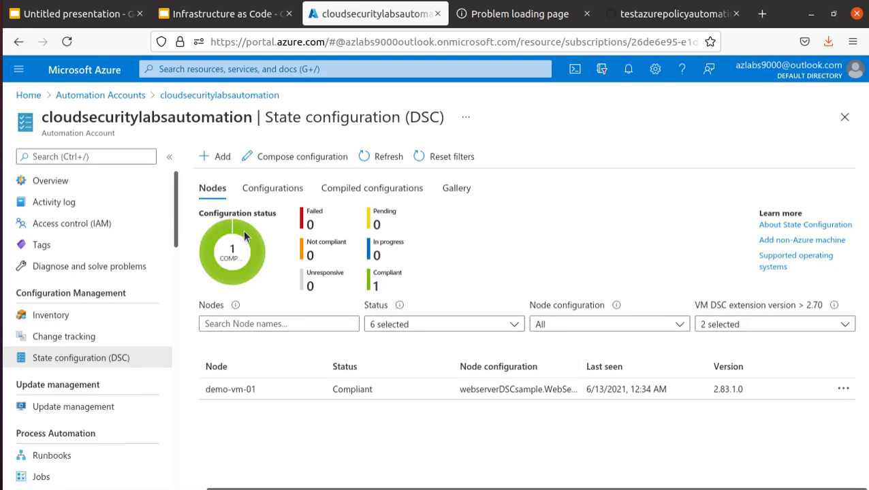
pyautogui.click(227, 390)
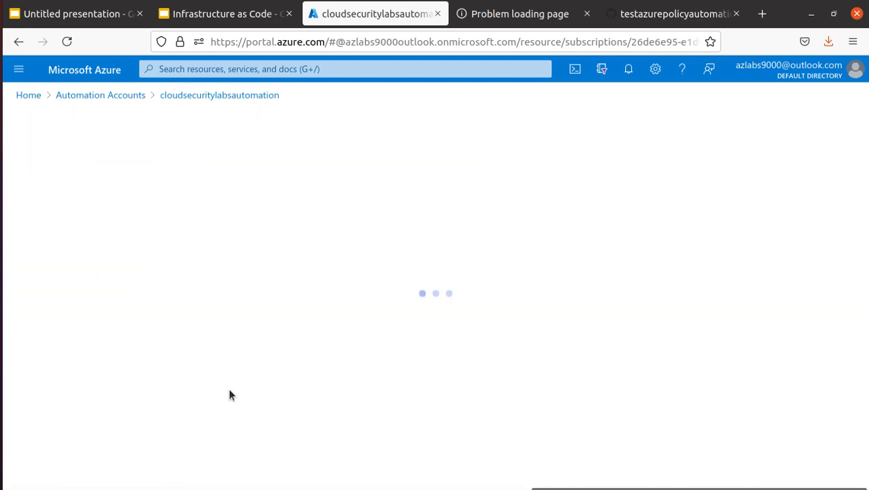
pyautogui.click(18, 42)
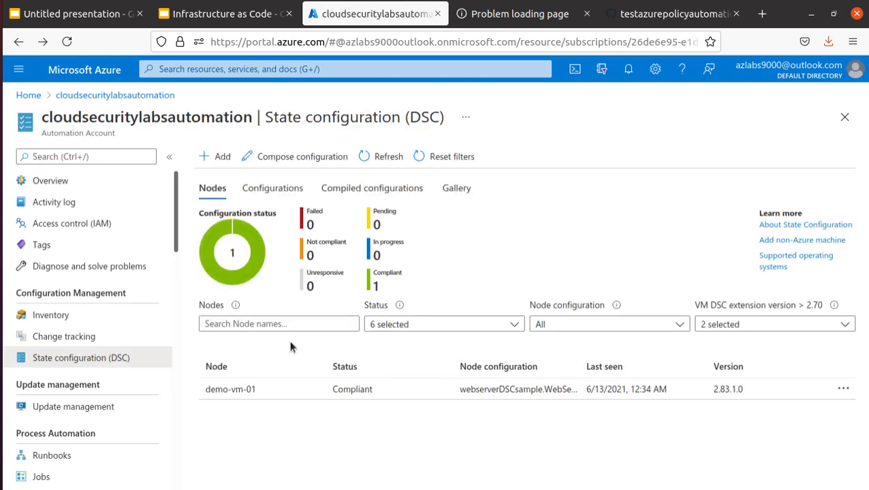
# Open the demo-vm-01 node's details, examine its Initial report's status and error details, and return to the node list
pyautogui.click(270, 389)
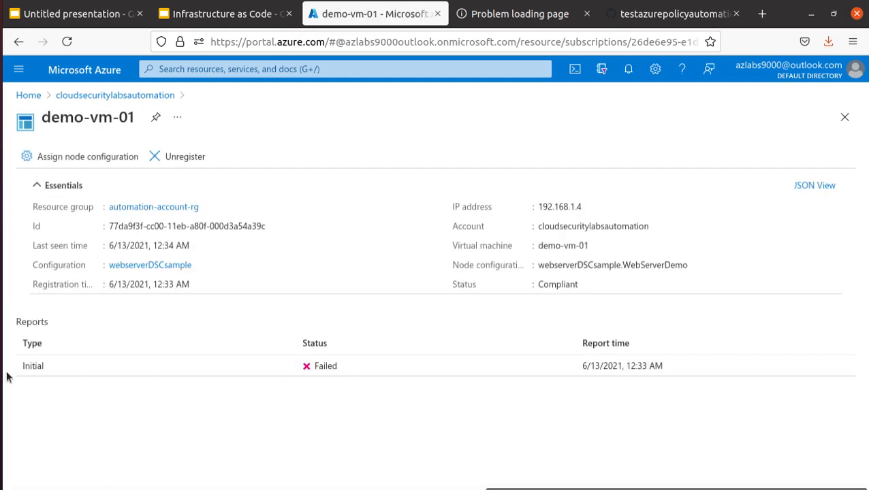
pyautogui.click(362, 366)
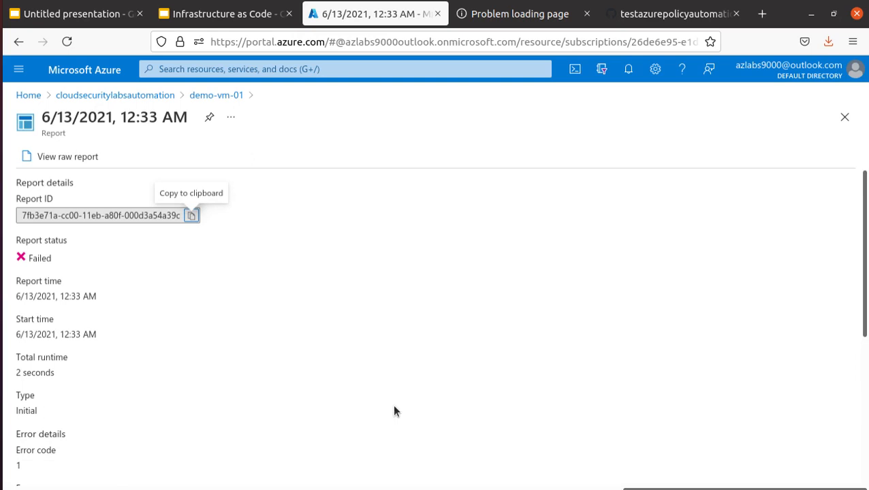
pyautogui.click(519, 14)
pyautogui.click(293, 43)
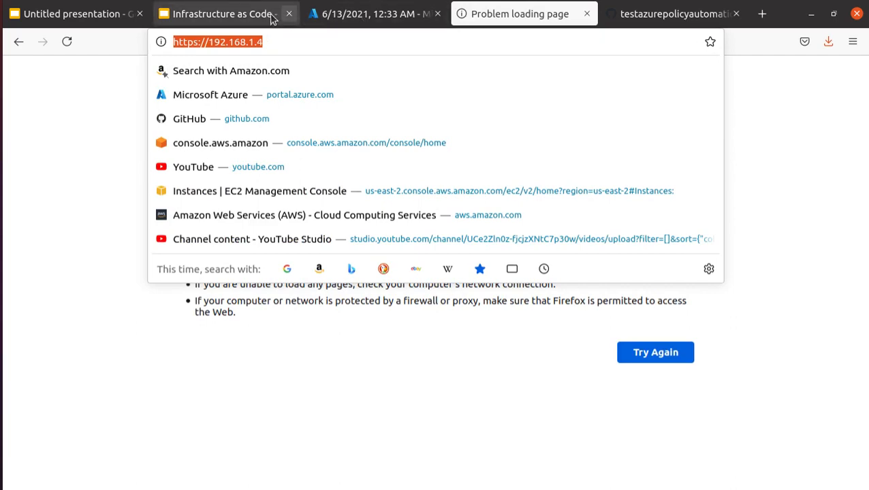
pyautogui.click(382, 13)
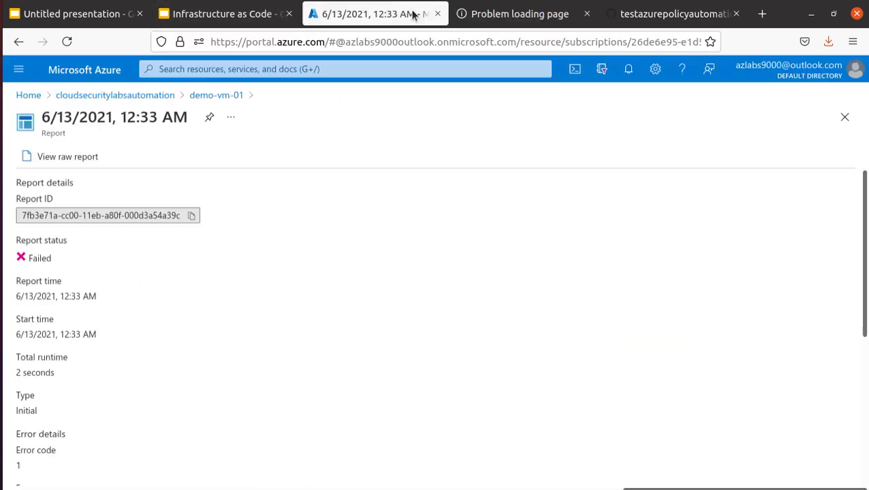
pyautogui.click(140, 95)
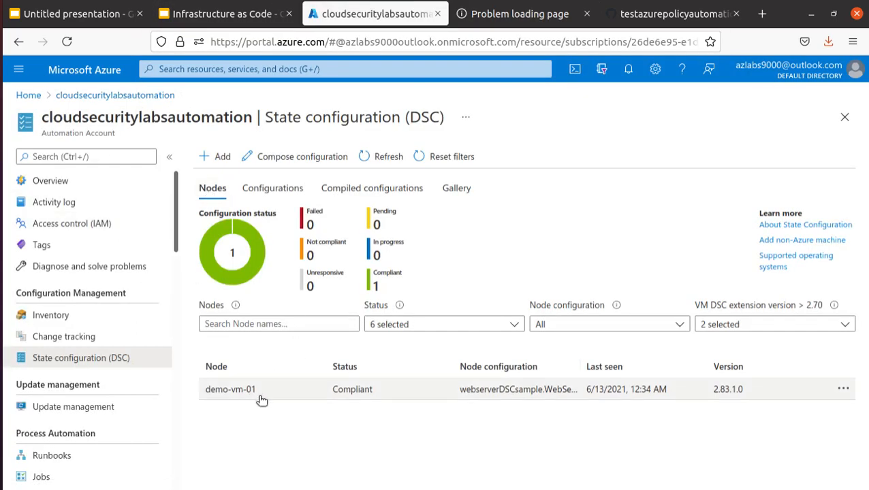
# Copy the node name demo-vm-01, search the portal for it, and open the matching virtual machine
pyautogui.moveTo(261, 391); pyautogui.dragTo(210, 392)
pyautogui.rightClick(220, 391)
pyautogui.click(251, 274)
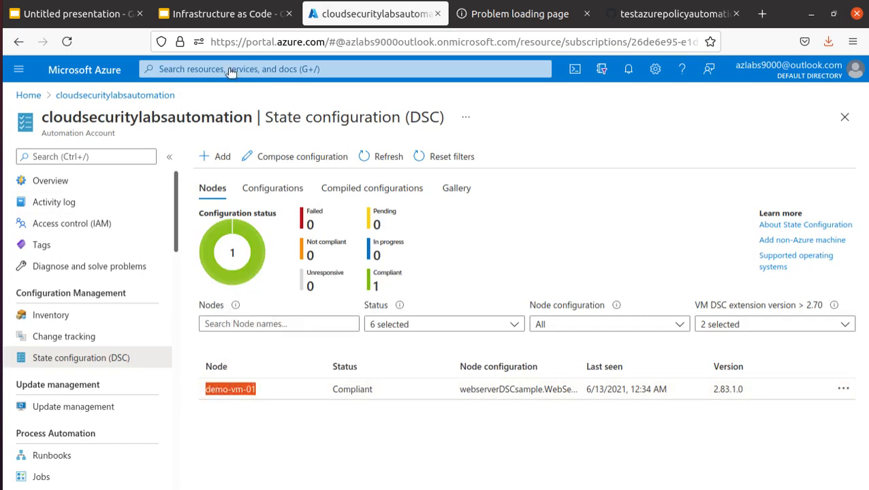
pyautogui.click(232, 69)
pyautogui.hotkey('ctrl', 'v')
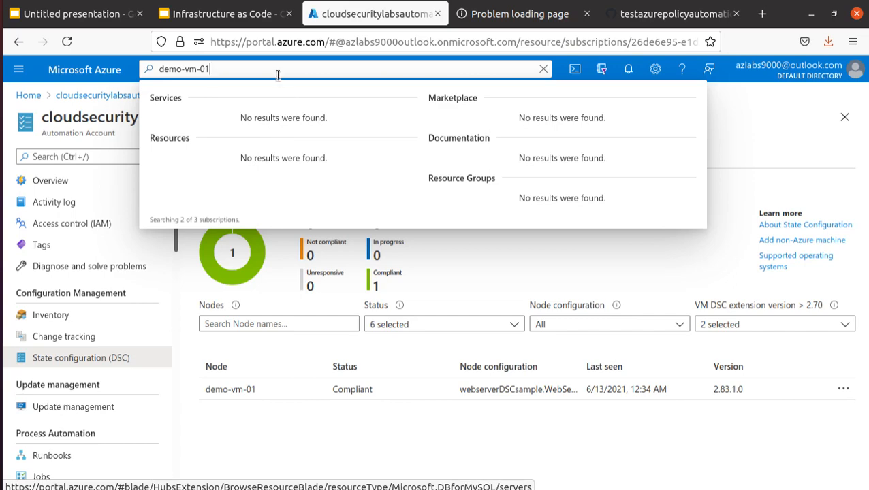
pyautogui.click(216, 182)
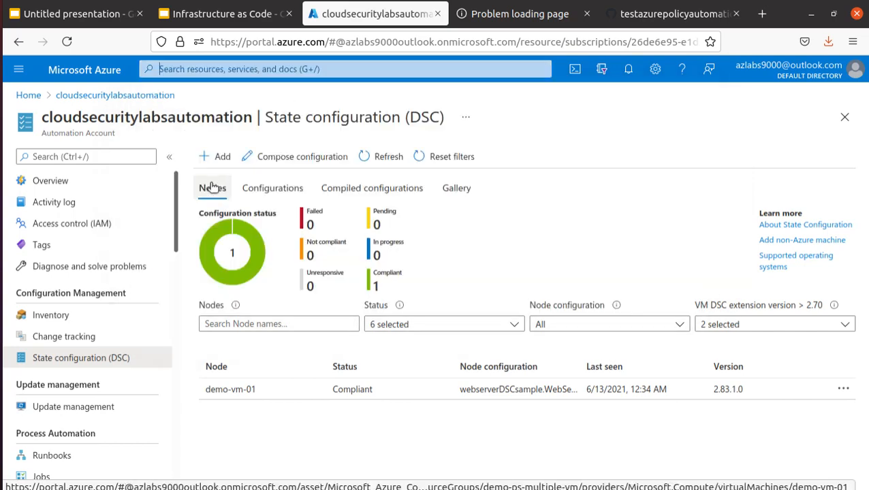
# Examine the virtual machine's inbound port rules for ports 80, 443 and 3389 in its networking settings
pyautogui.click(71, 315)
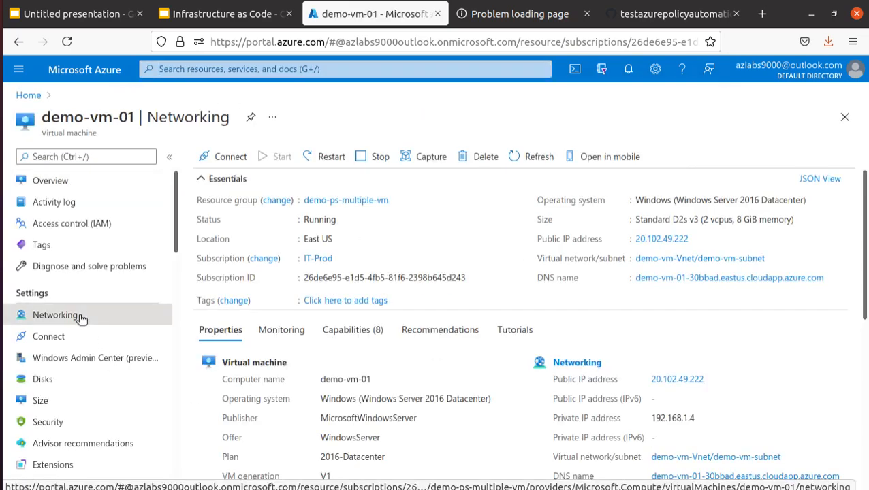
pyautogui.scroll(-2, 397, 374)
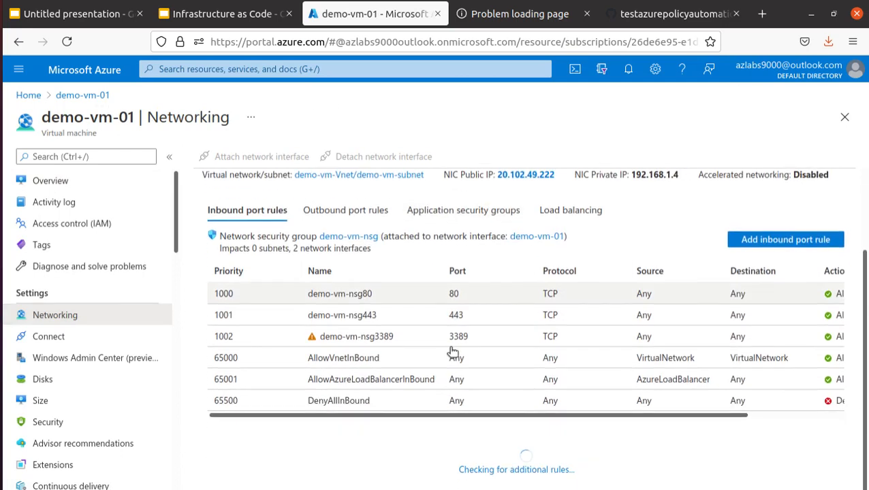
pyautogui.moveTo(405, 292); pyautogui.dragTo(797, 294)
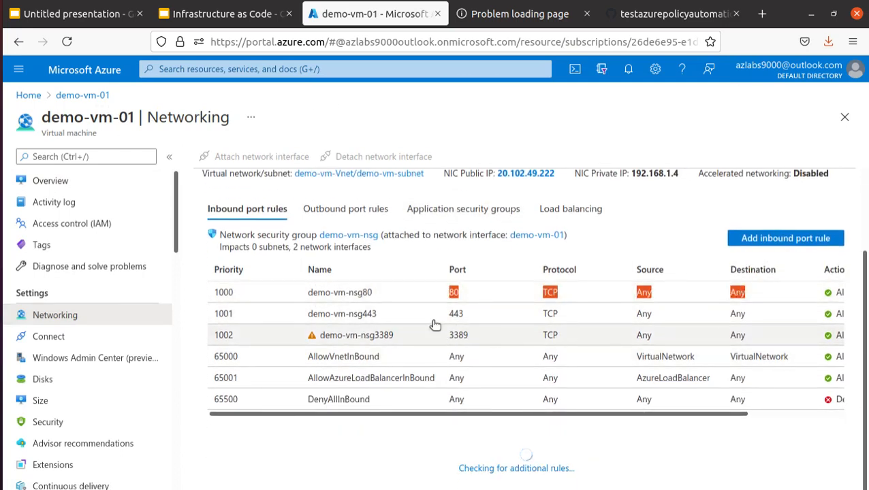
pyautogui.moveTo(434, 315); pyautogui.dragTo(821, 313)
pyautogui.click(824, 313)
pyautogui.moveTo(440, 340); pyautogui.dragTo(850, 102)
pyautogui.click(846, 100)
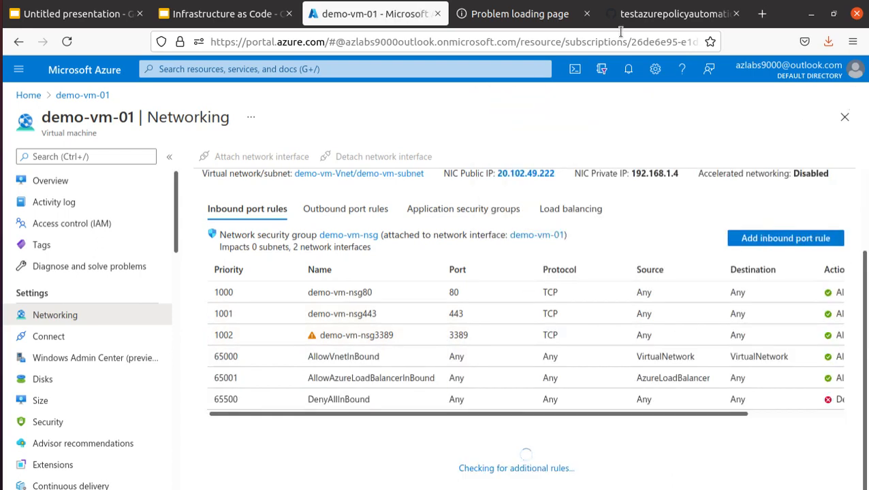
# Edit DSC_example.ps1 in the GitHub repository testazurepolicyautomation, changing the WindowsFeature Name value on line 6 to 'Web-Server'
pyautogui.click(666, 15)
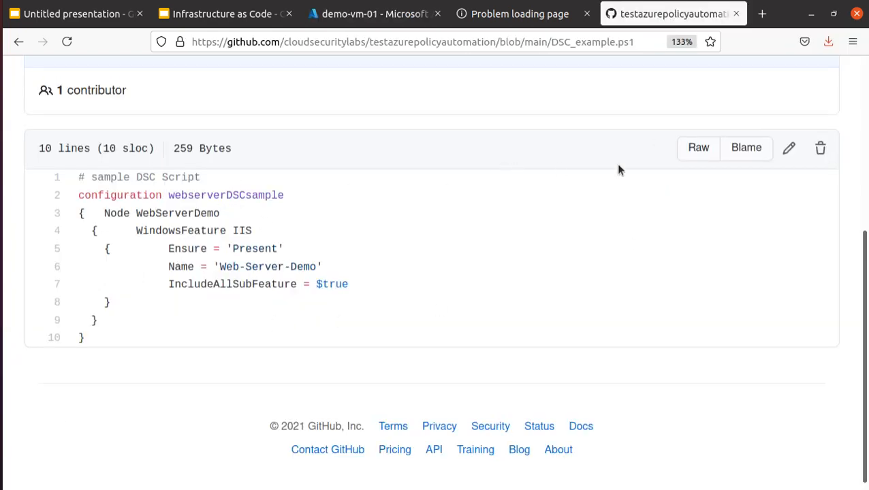
pyautogui.click(788, 148)
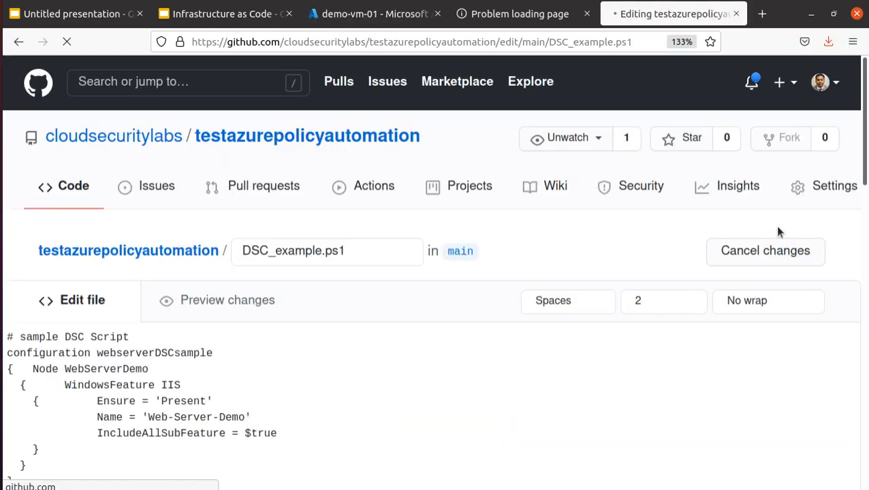
pyautogui.scroll(-3, 252, 362)
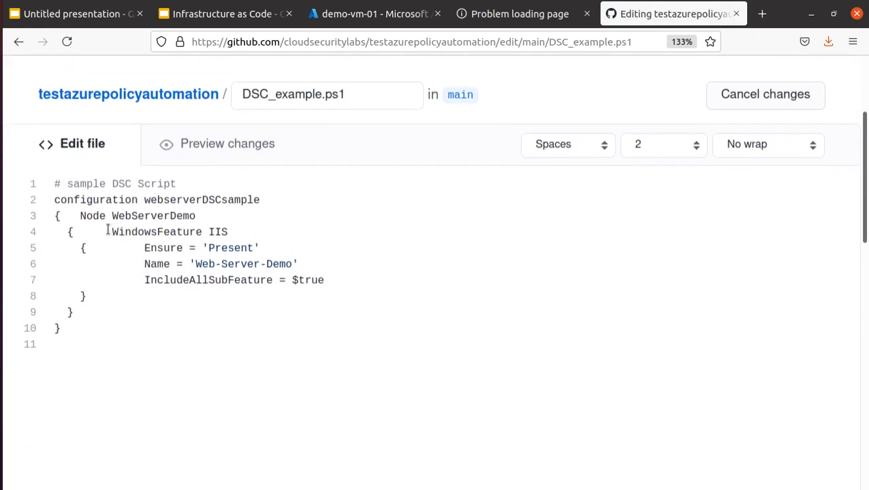
pyautogui.moveTo(107, 231); pyautogui.dragTo(243, 232)
pyautogui.click(278, 263)
pyautogui.click(141, 265)
pyautogui.moveTo(145, 264); pyautogui.dragTo(295, 263)
pyautogui.click(294, 263)
pyautogui.press('BackSpace')
pyautogui.press('BackSpace')
pyautogui.press('BackSpace')
pyautogui.press('BackSpace')
pyautogui.scroll(-1, 361, 311)
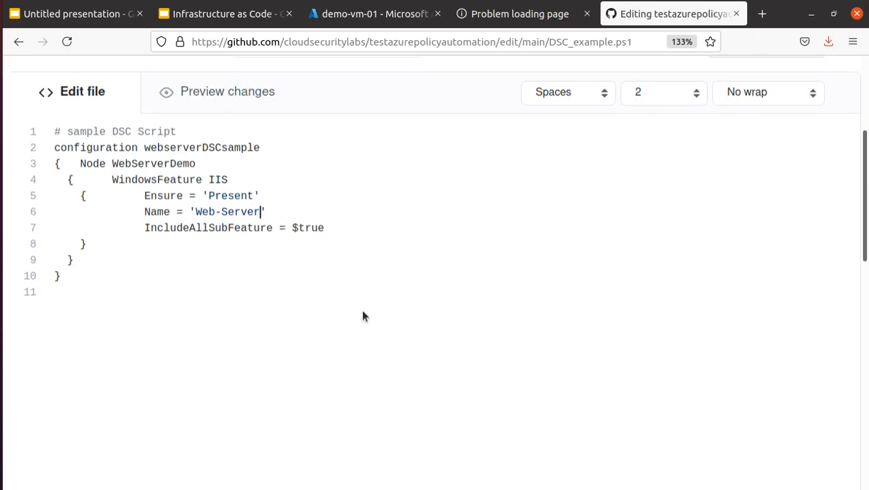
# Commit the DSC_example.ps1 edit directly to the main branch with the default commit message
pyautogui.scroll(3, 360, 312)
pyautogui.scroll(-6, 355, 314)
pyautogui.scroll(-3, 356, 316)
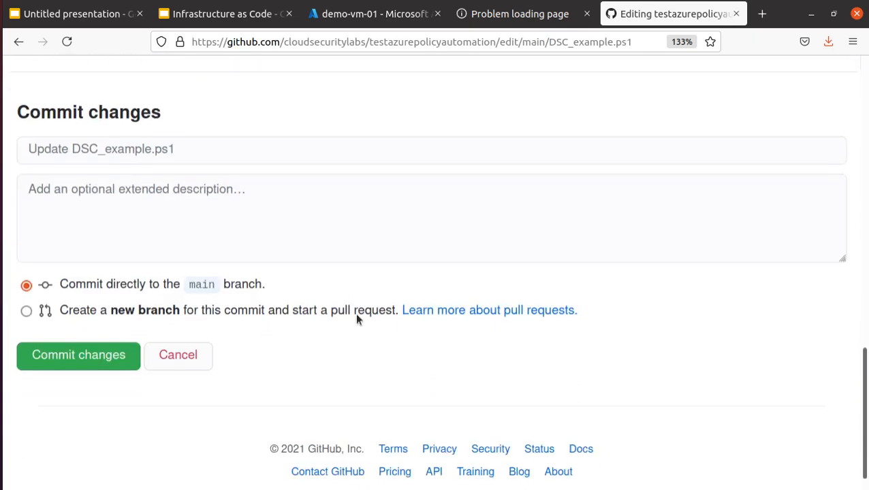
pyautogui.click(90, 359)
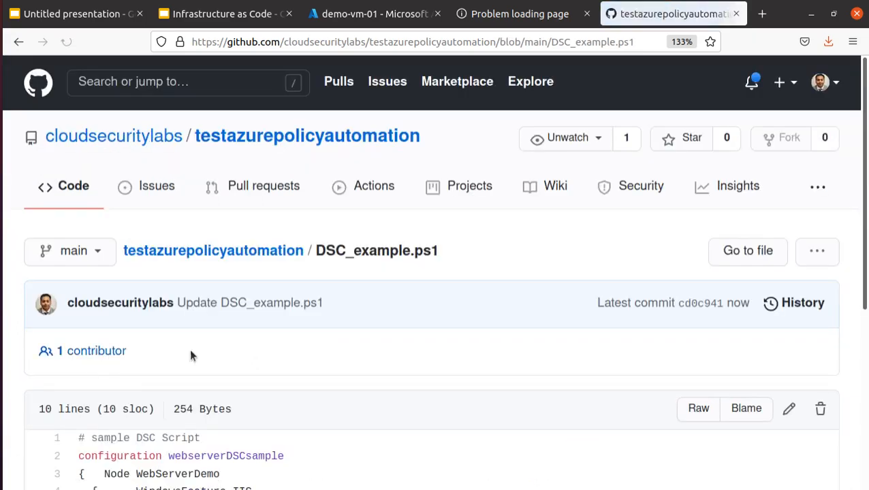
# Save the raw version of the edited script to the Downloads folder as DSC_example2.ps1
pyautogui.scroll(-4, 272, 349)
pyautogui.click(695, 147)
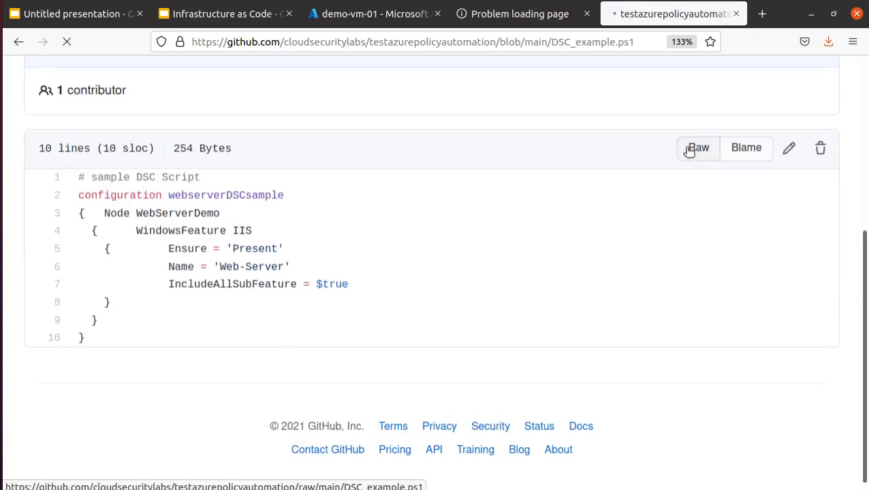
pyautogui.rightClick(294, 250)
pyautogui.click(396, 284)
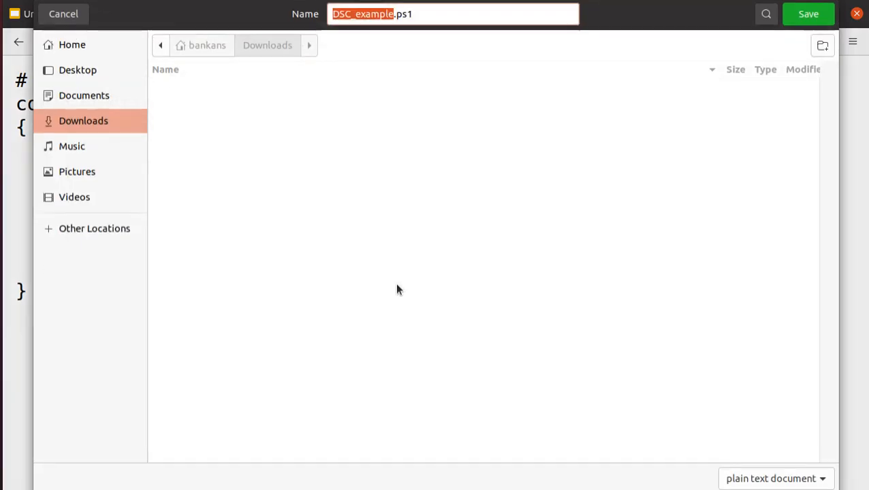
pyautogui.click(393, 13)
pyautogui.write('2')
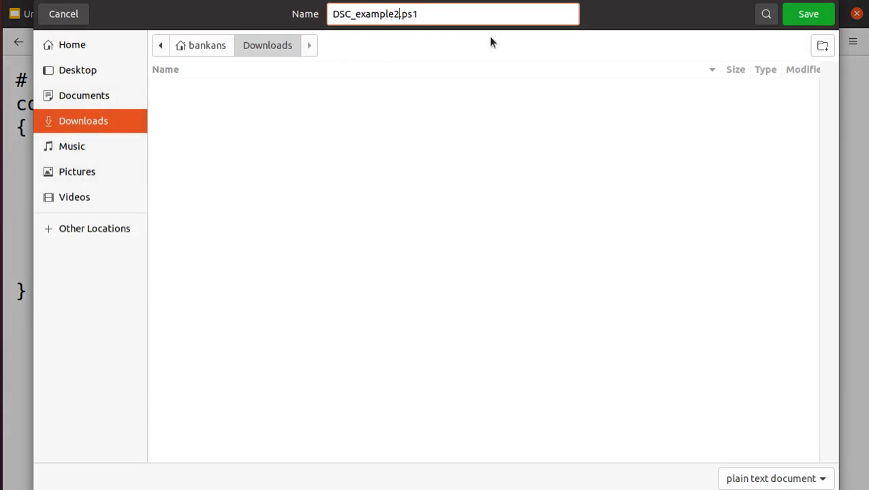
pyautogui.click(816, 18)
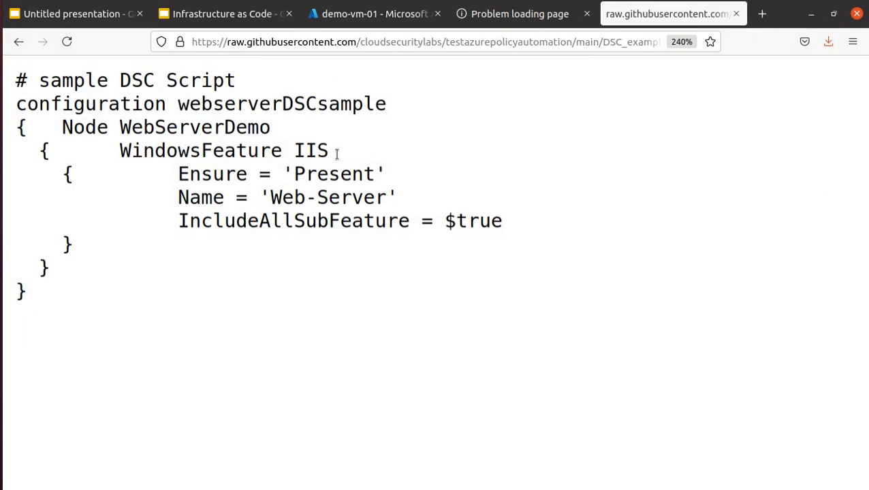
# Rename the script's configuration to webserverDSCsampleFixed and the file to DSC_example_fixed.ps1, committing both changes directly to main
pyautogui.click(19, 41)
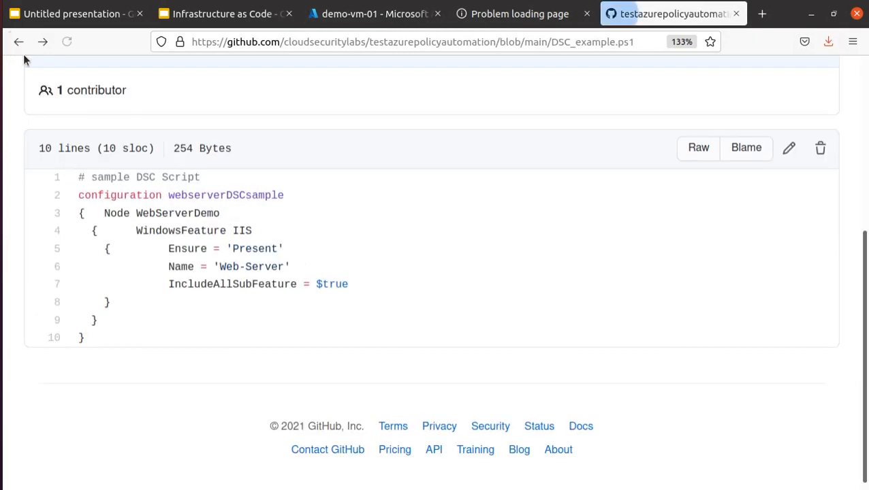
pyautogui.click(790, 150)
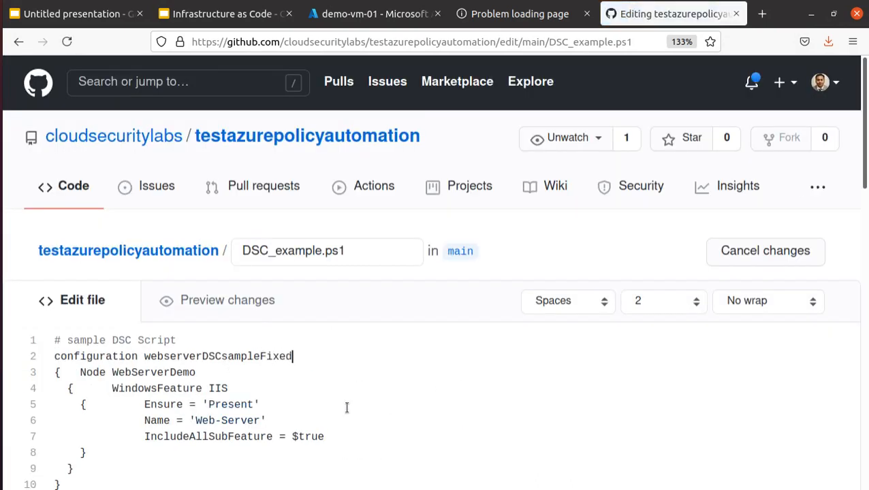
pyautogui.click(323, 252)
pyautogui.write('_fixed')
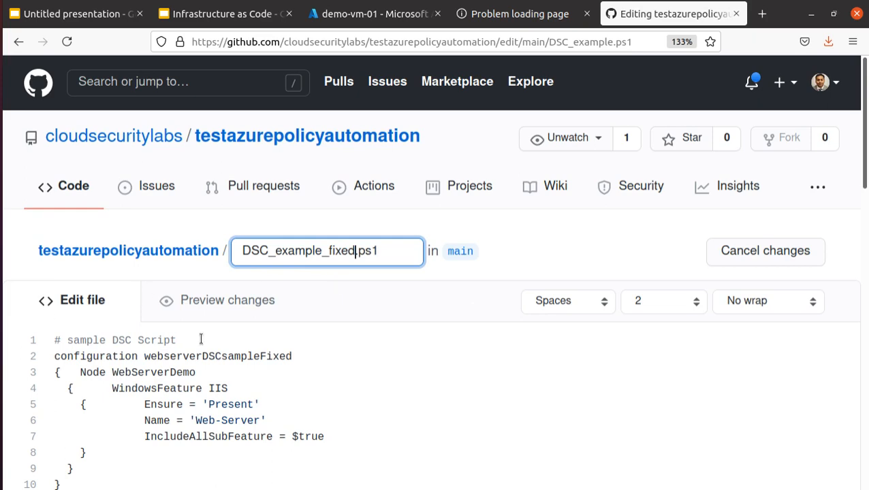
pyautogui.scroll(-10, 516, 419)
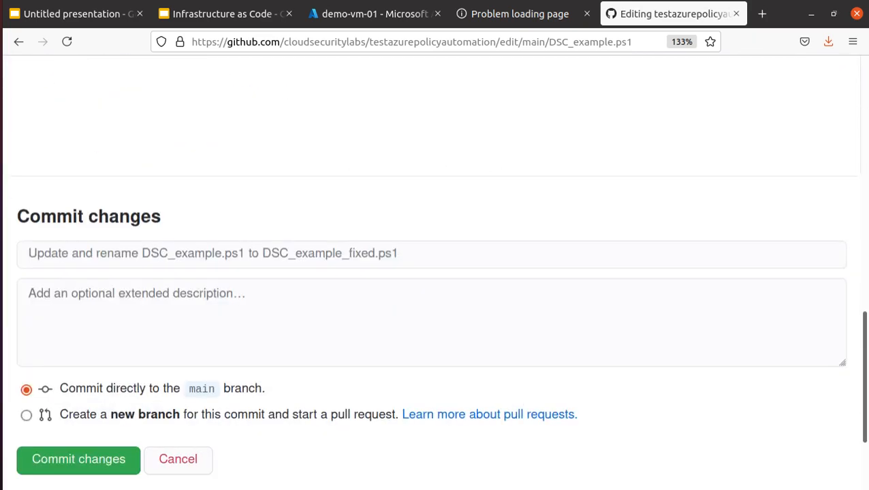
pyautogui.click(95, 455)
# Save the raw version of DSC_example_fixed.ps1 to the Downloads folder under the same name
pyautogui.scroll(-3, 354, 470)
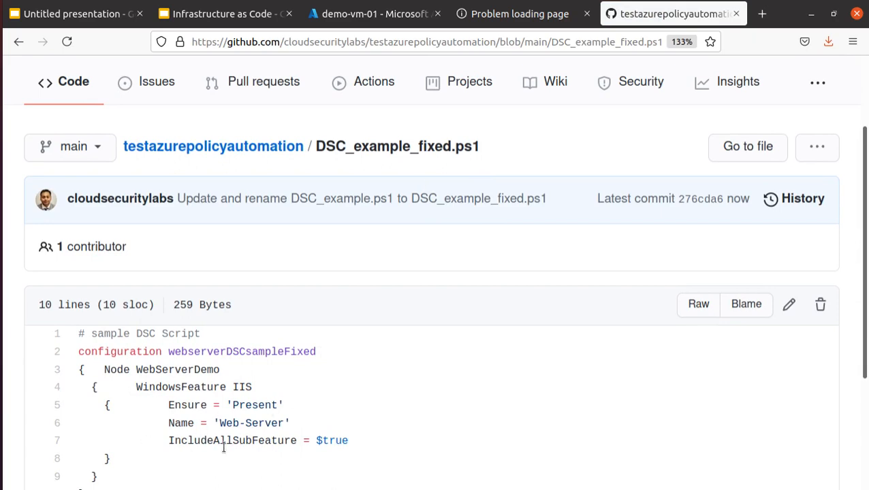
pyautogui.click(700, 311)
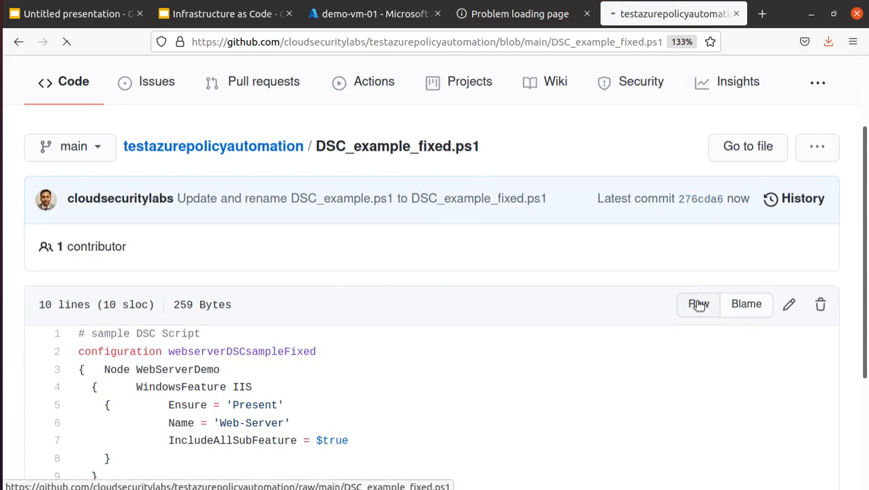
pyautogui.rightClick(359, 270)
pyautogui.click(436, 308)
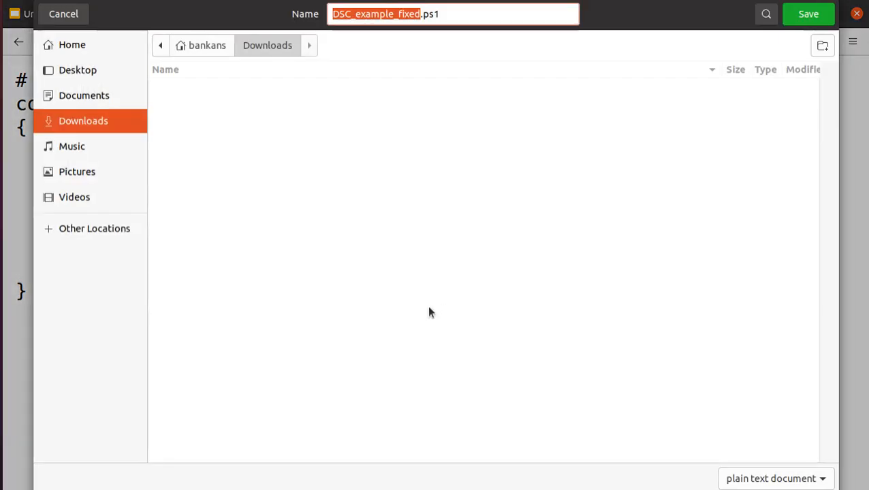
pyautogui.click(808, 14)
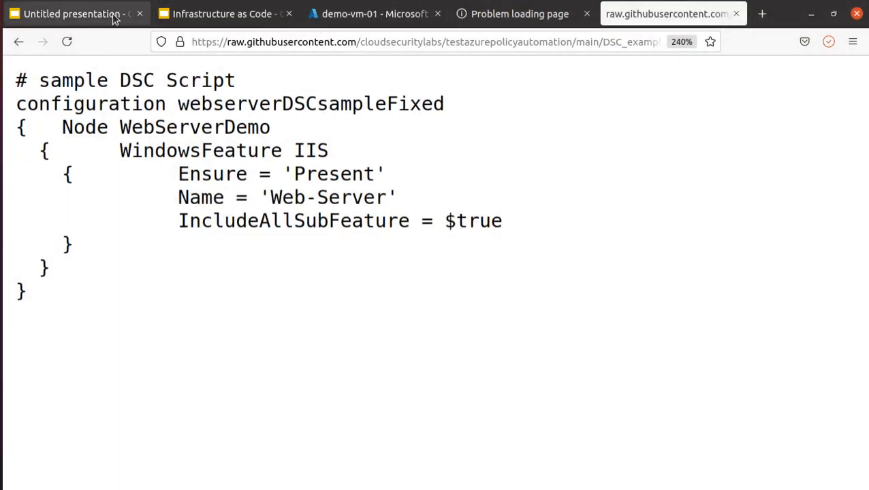
# Switch to the Azure portal and open the State configuration (DSC) configurations list of the cloudsecuritylabsautomation account
pyautogui.click(335, 15)
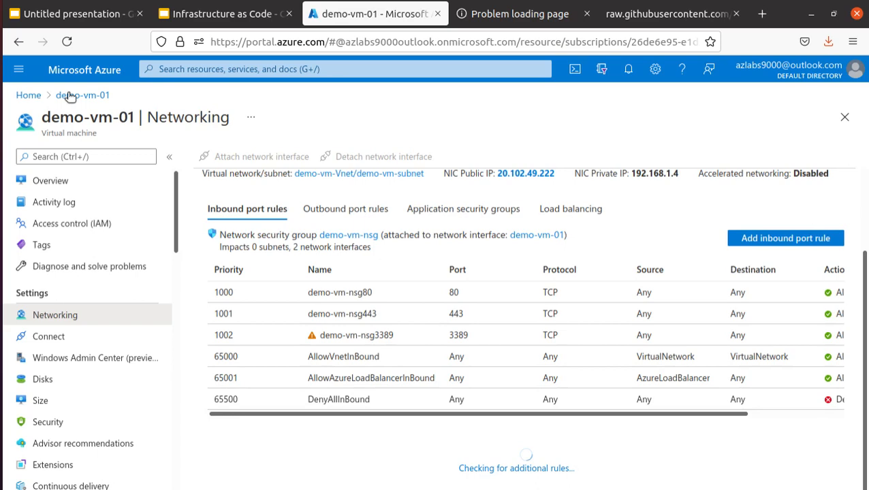
pyautogui.click(28, 95)
pyautogui.click(154, 301)
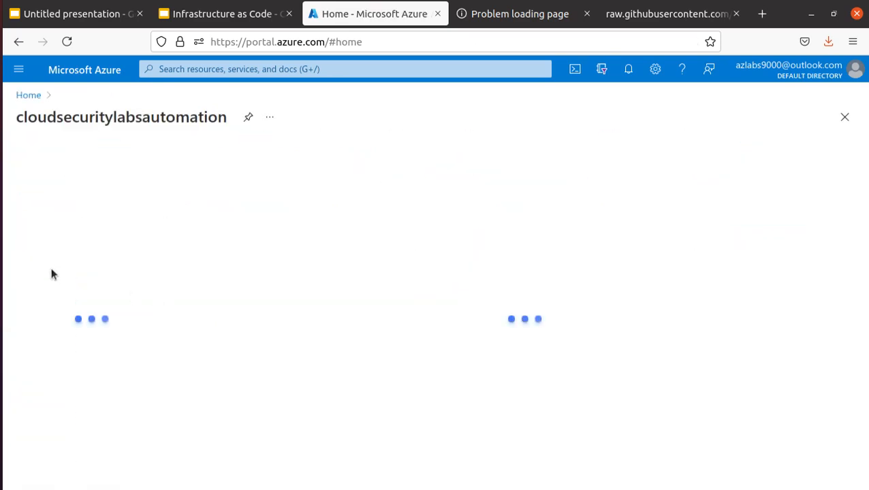
pyautogui.click(87, 360)
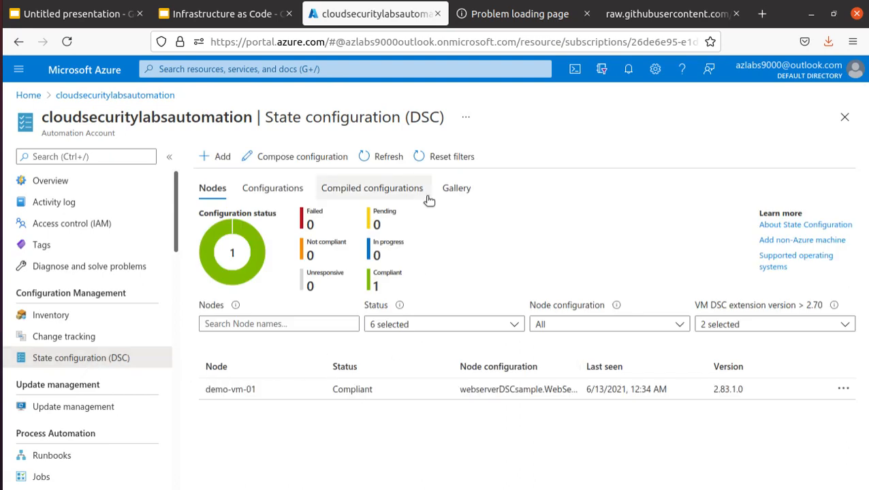
pyautogui.click(303, 191)
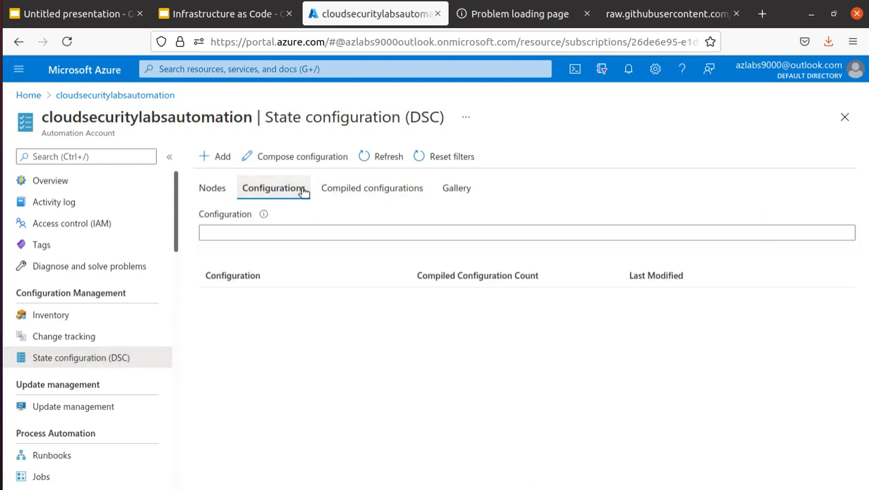
# Start a new configuration import and choose DSC_example_fixed.ps1 from Downloads as the configuration file
pyautogui.click(228, 153)
pyautogui.click(192, 229)
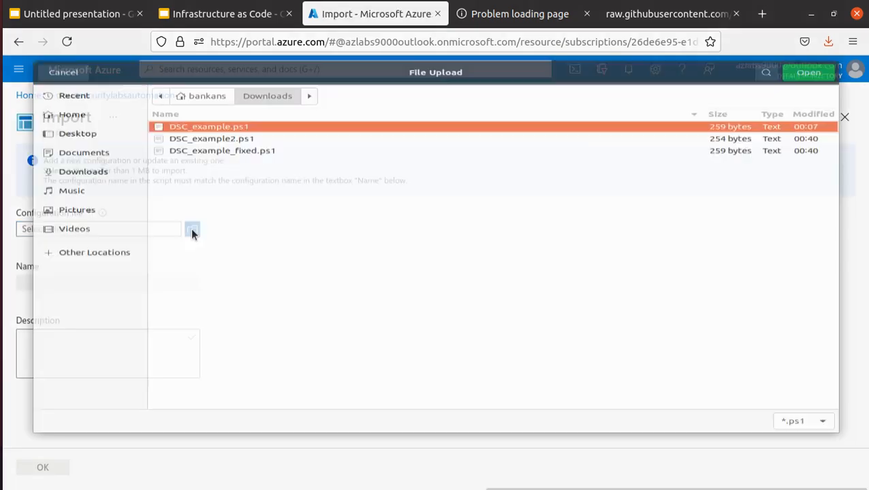
pyautogui.click(286, 119)
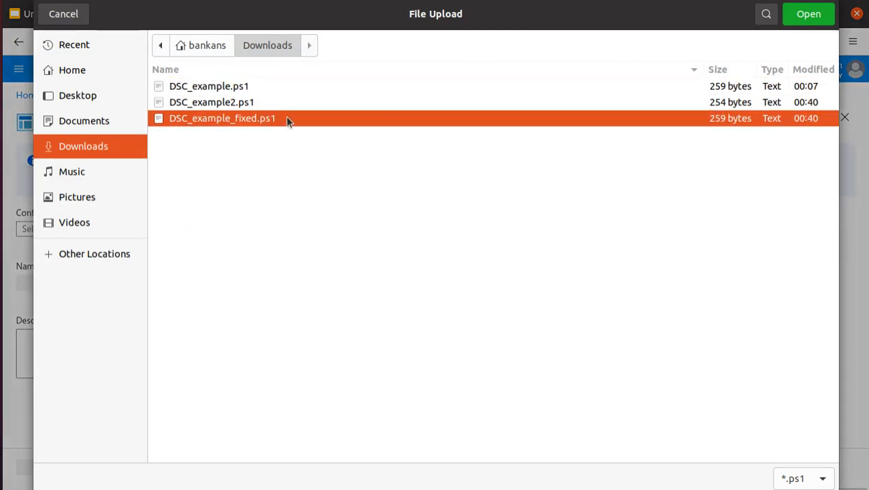
pyautogui.click(807, 17)
# Copy the configuration name webserverDSCsampleFixed from the raw script, import the configuration under that name and refresh the configurations list
pyautogui.click(666, 13)
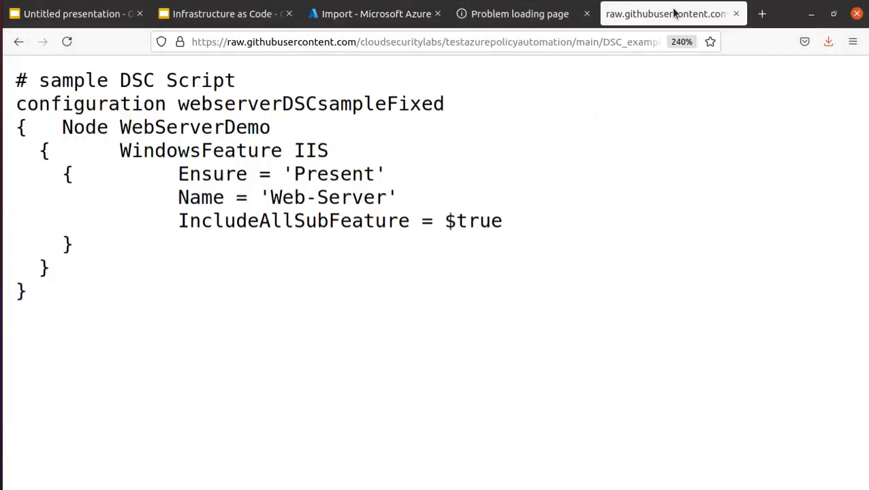
pyautogui.moveTo(451, 103); pyautogui.dragTo(176, 103)
pyautogui.rightClick(213, 109)
pyautogui.click(225, 118)
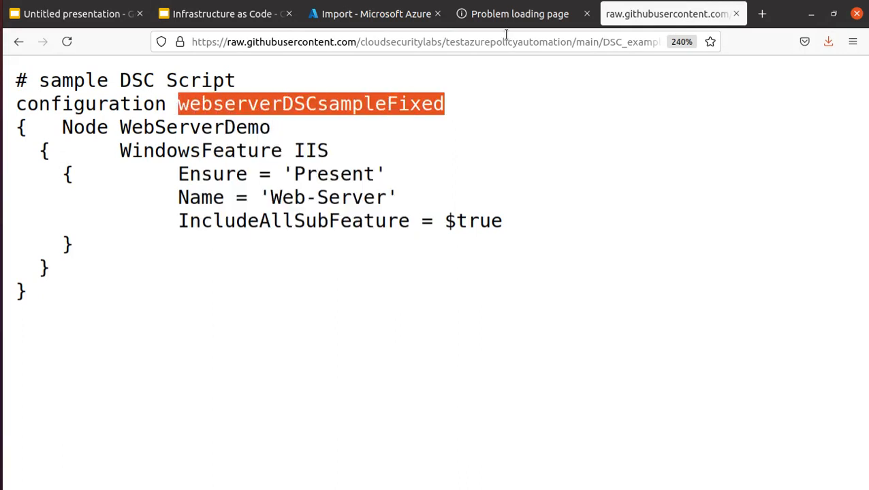
pyautogui.click(371, 22)
pyautogui.click(66, 282)
pyautogui.hotkey('ctrl', 'v')
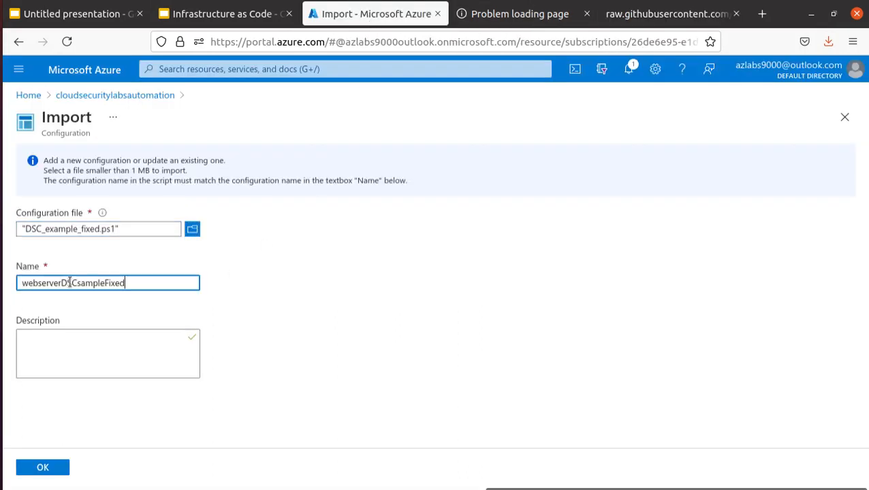
pyautogui.click(57, 468)
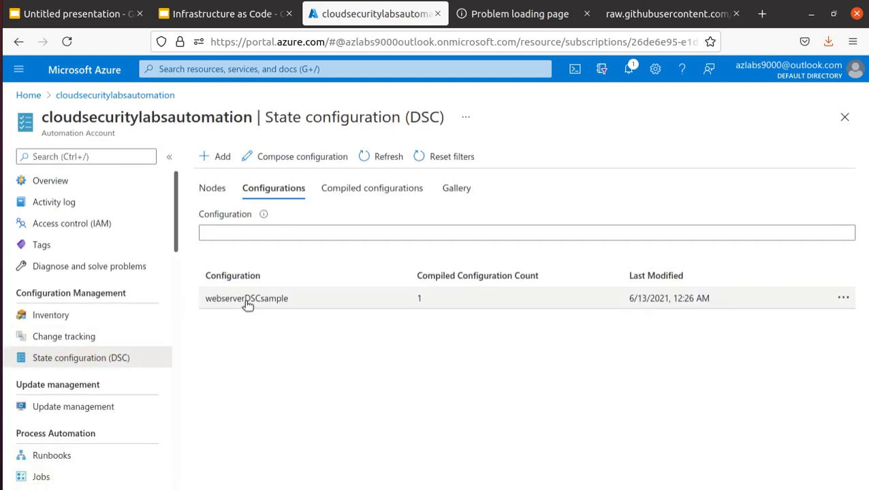
pyautogui.click(388, 157)
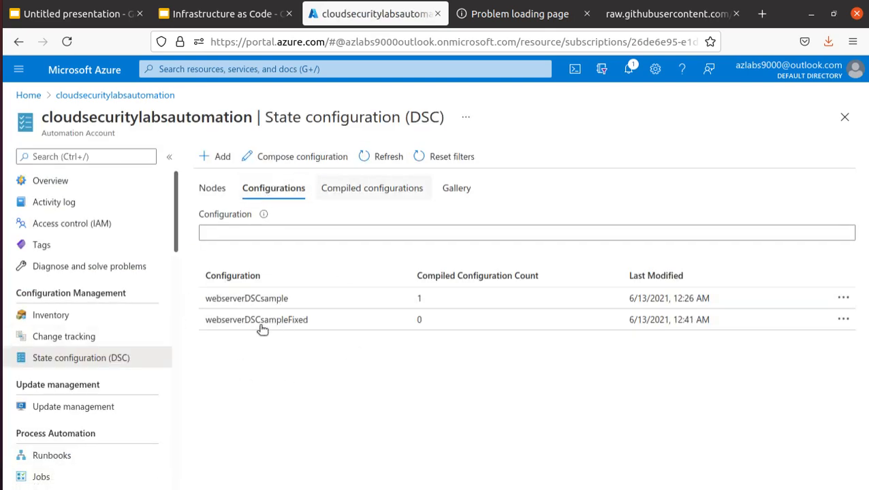
# Compile the webserverDSCsampleFixed configuration
pyautogui.click(283, 325)
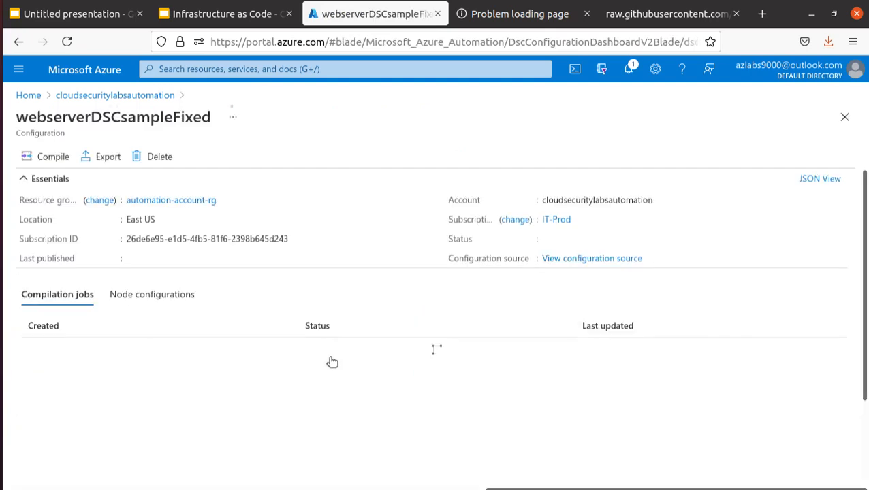
pyautogui.click(56, 156)
pyautogui.click(43, 243)
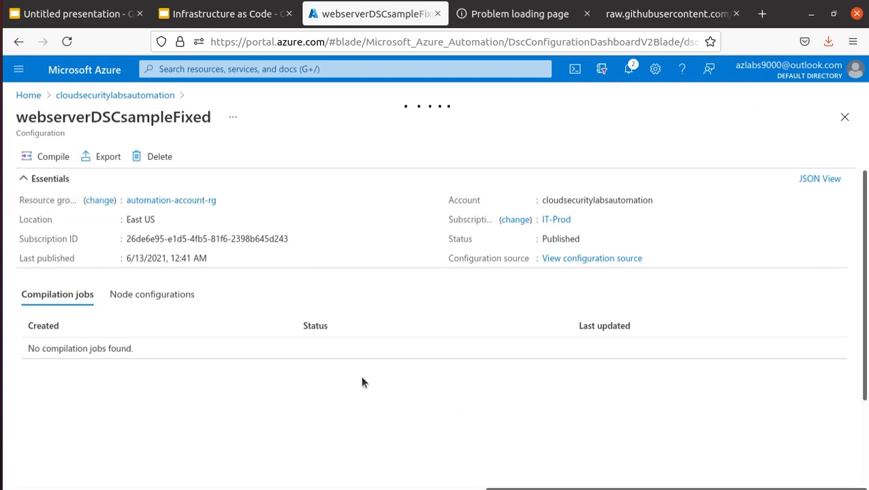
pyautogui.click(2, 204)
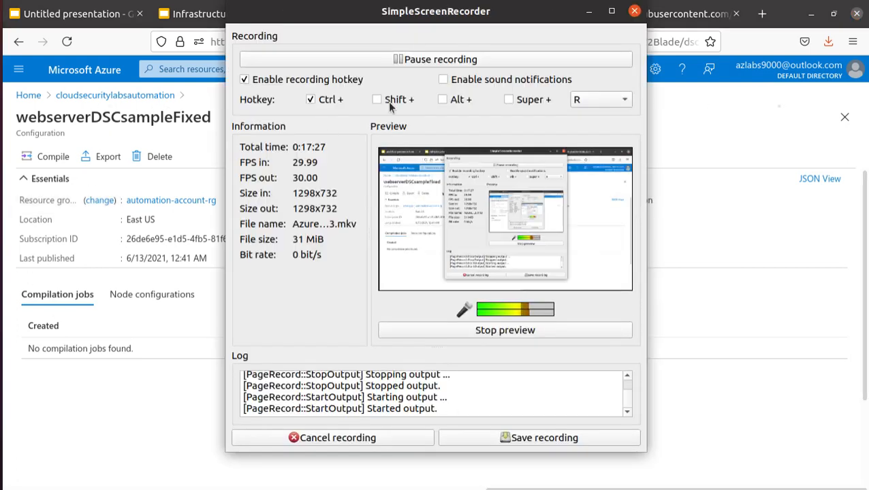
pyautogui.click(444, 61)
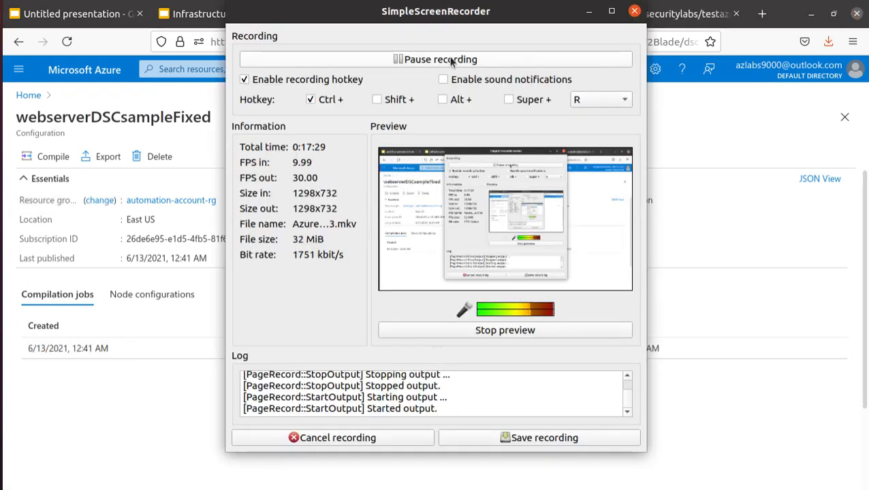
pyautogui.click(154, 408)
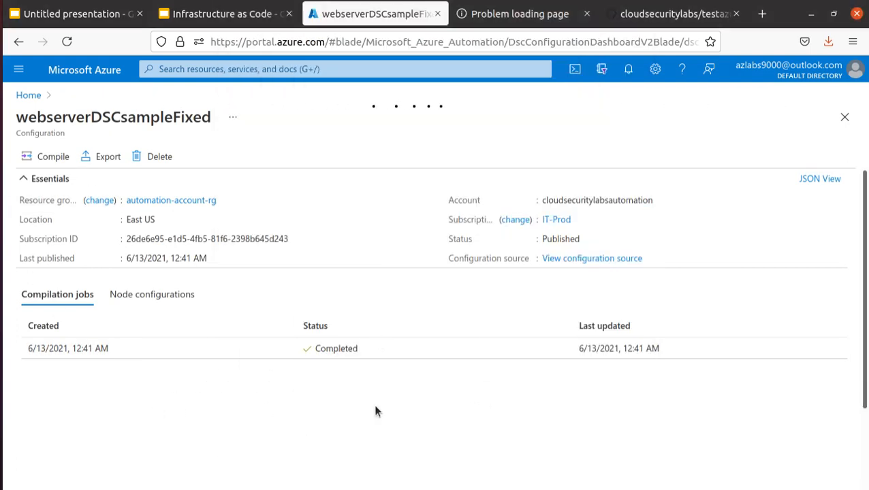
# Unregister the demo-vm-01 node from State configuration (DSC) in the cloudsecuritylabsautomation account
pyautogui.click(34, 96)
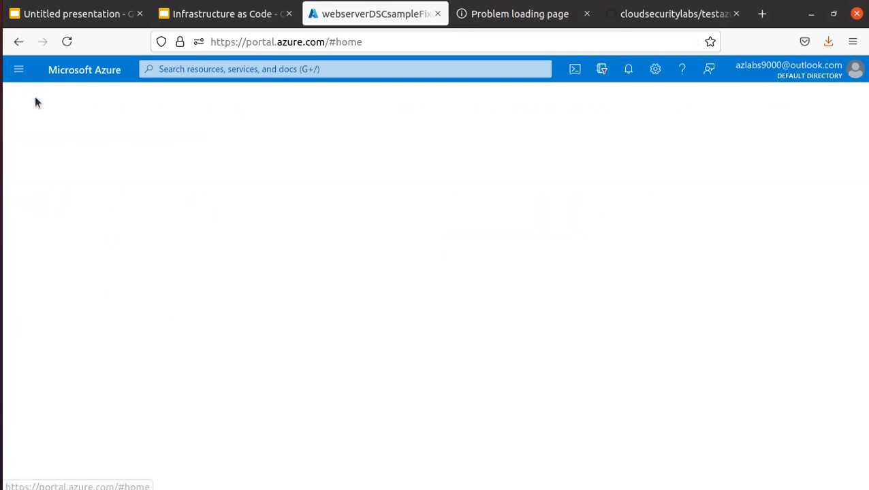
pyautogui.click(181, 158)
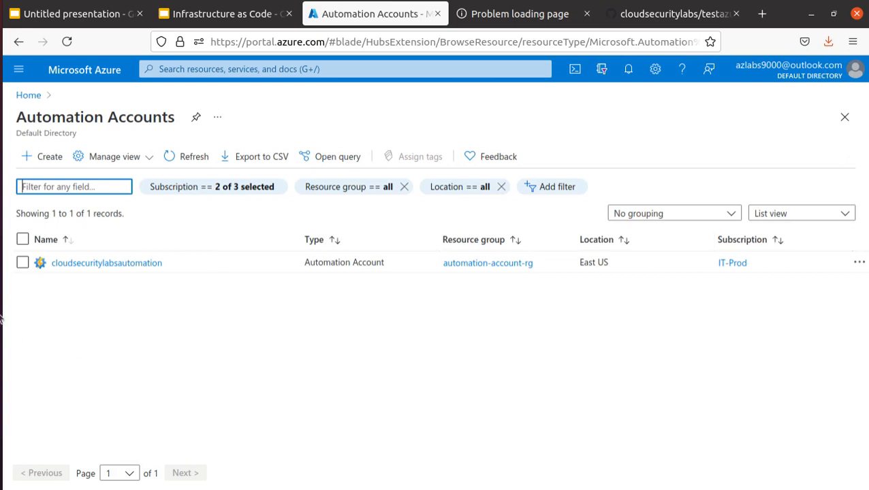
pyautogui.click(120, 263)
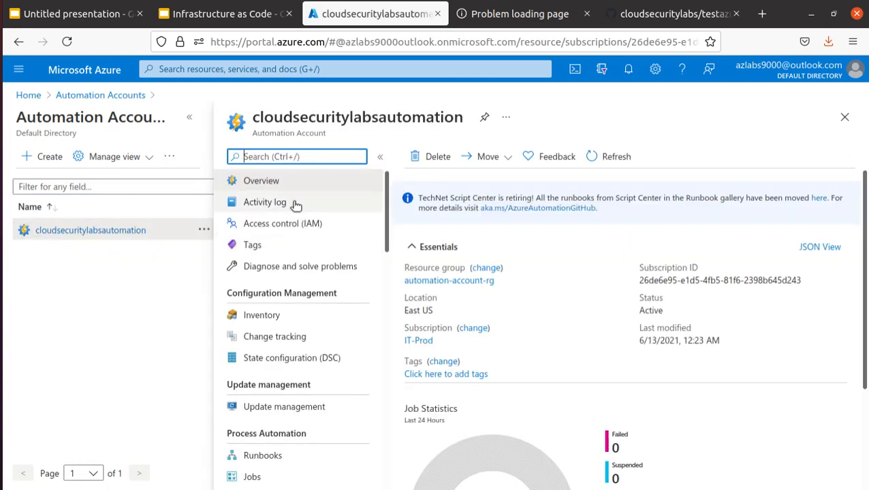
pyautogui.click(307, 362)
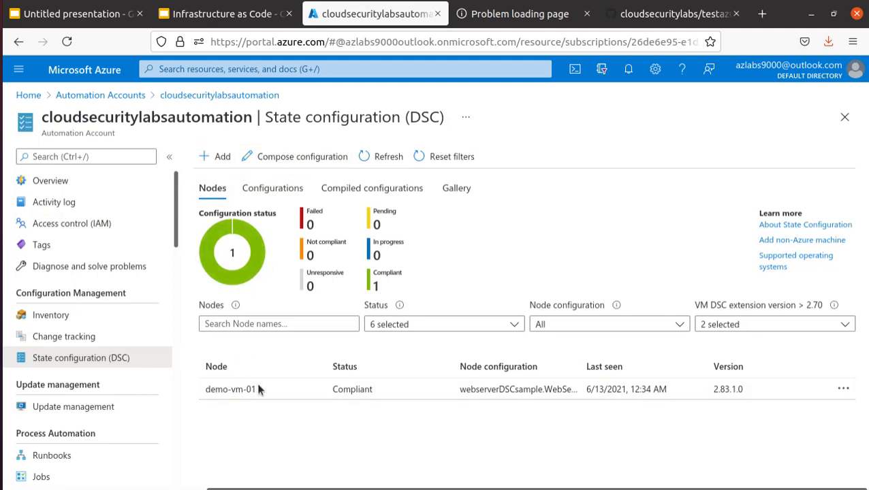
pyautogui.click(231, 390)
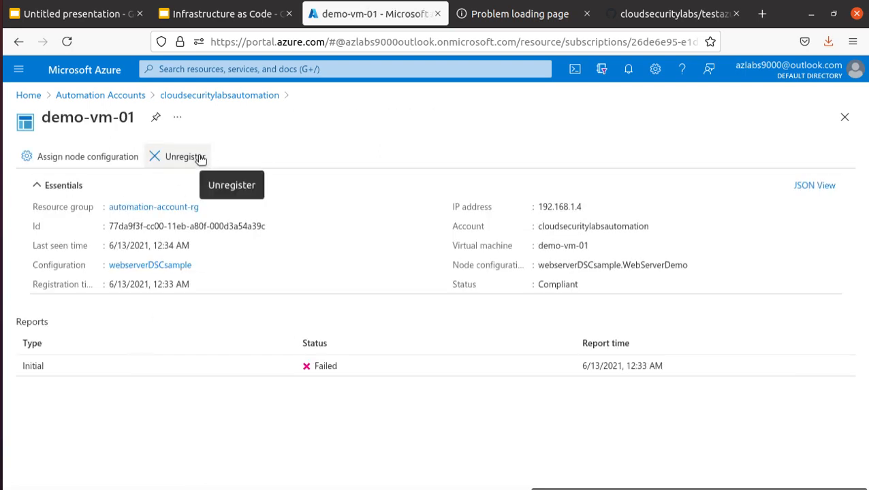
pyautogui.click(201, 158)
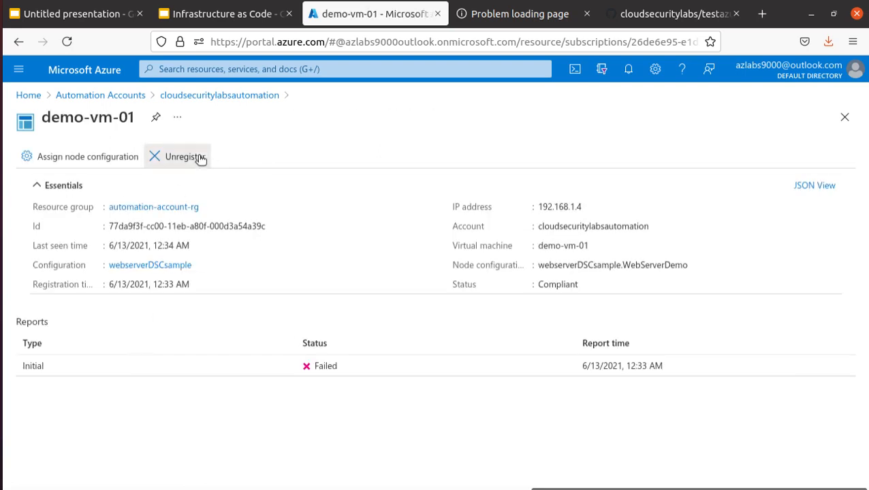
pyautogui.click(47, 232)
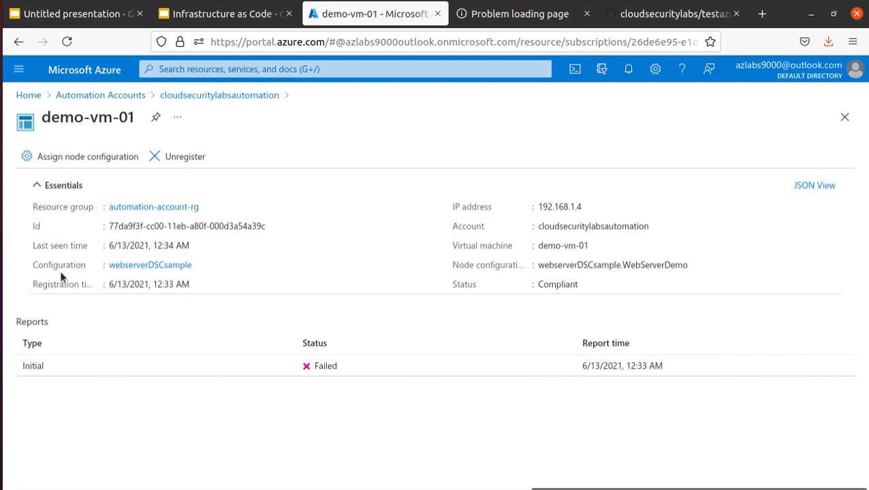
# Review the node configurations assignable to demo-vm-01 and the actions offered for it in the node list
pyautogui.click(120, 164)
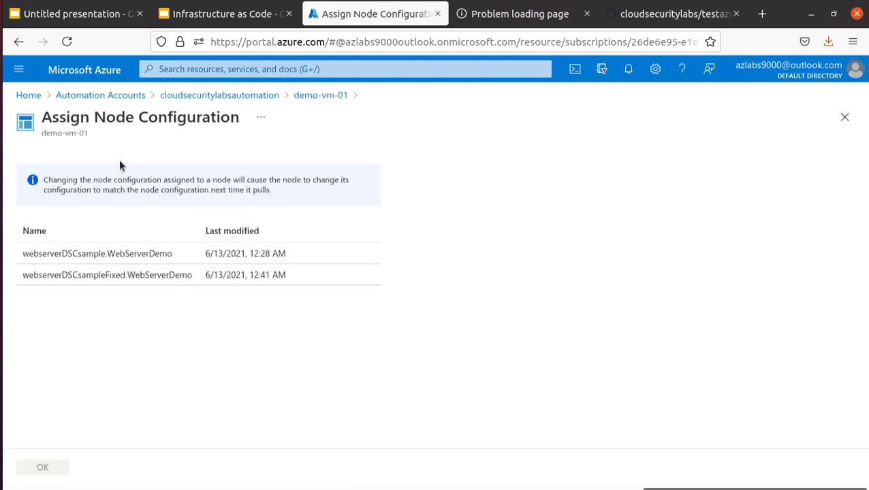
pyautogui.click(312, 95)
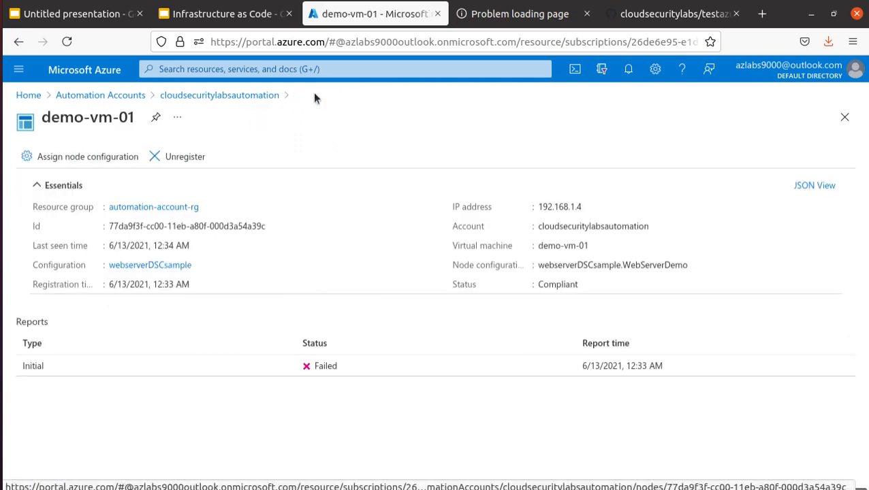
pyautogui.click(251, 96)
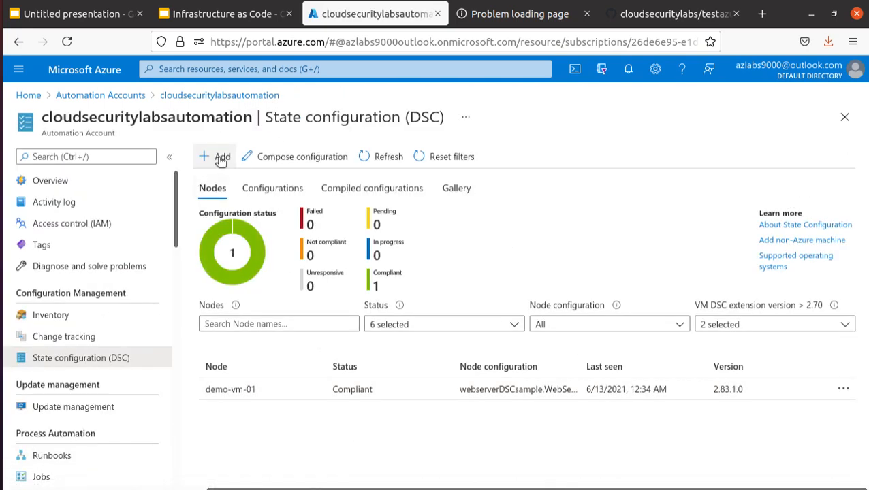
pyautogui.click(844, 389)
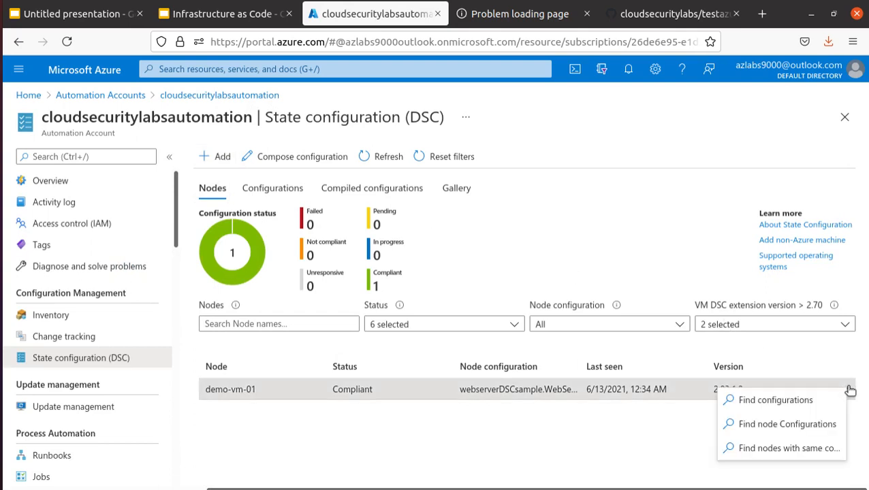
pyautogui.click(850, 390)
pyautogui.click(845, 390)
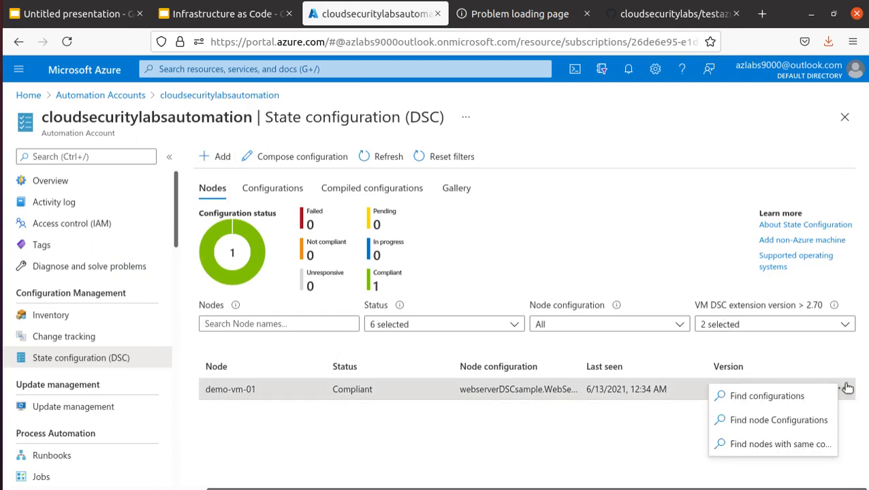
pyautogui.click(472, 429)
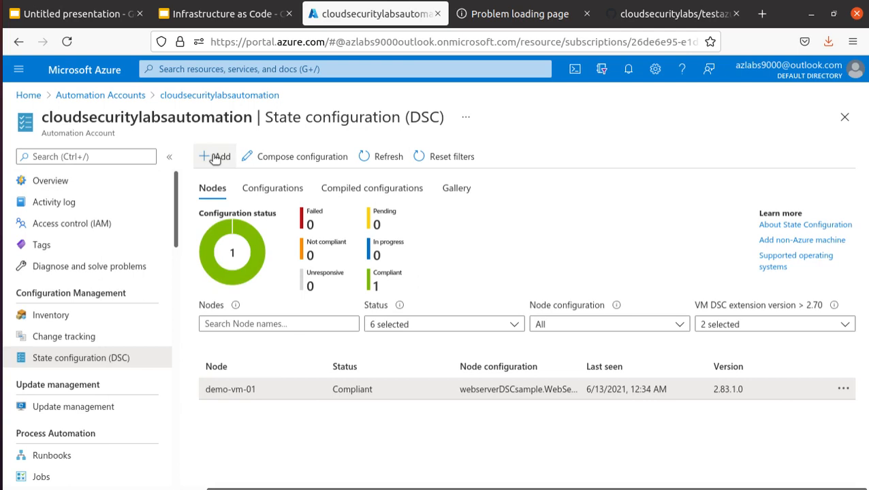
# Check demo-vm-01's node details and refresh the node list to verify its registration
pyautogui.click(245, 389)
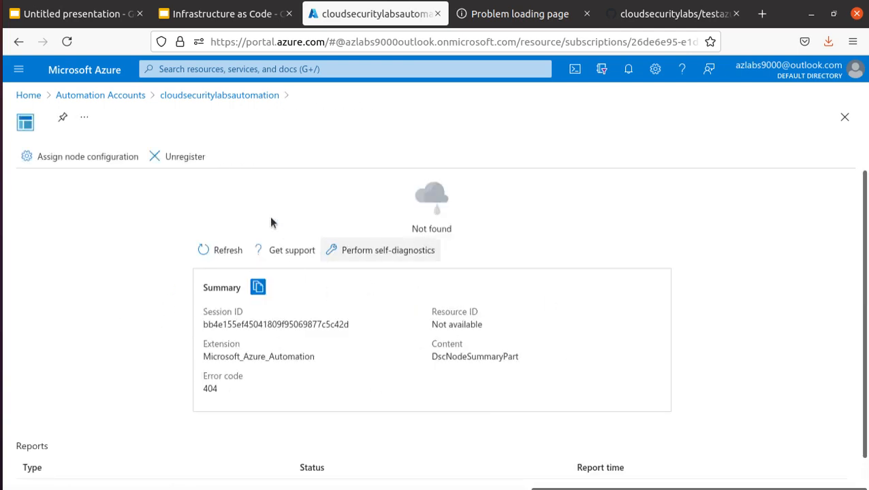
pyautogui.click(223, 258)
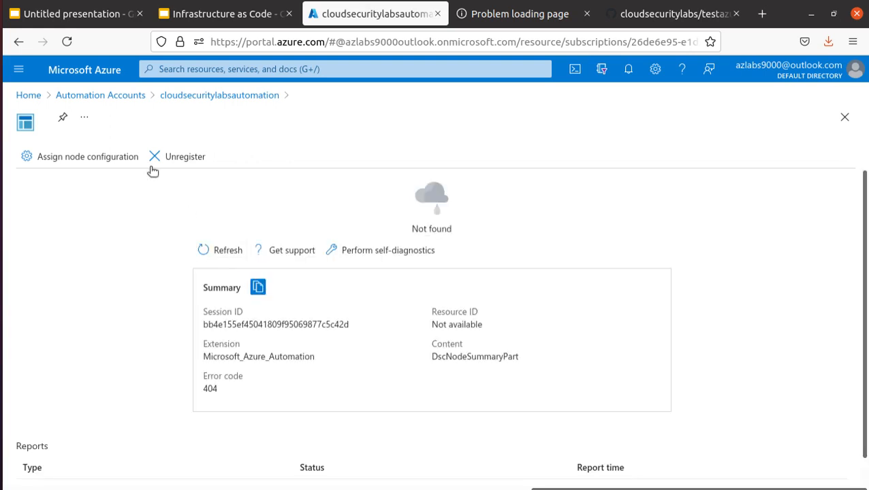
pyautogui.click(190, 97)
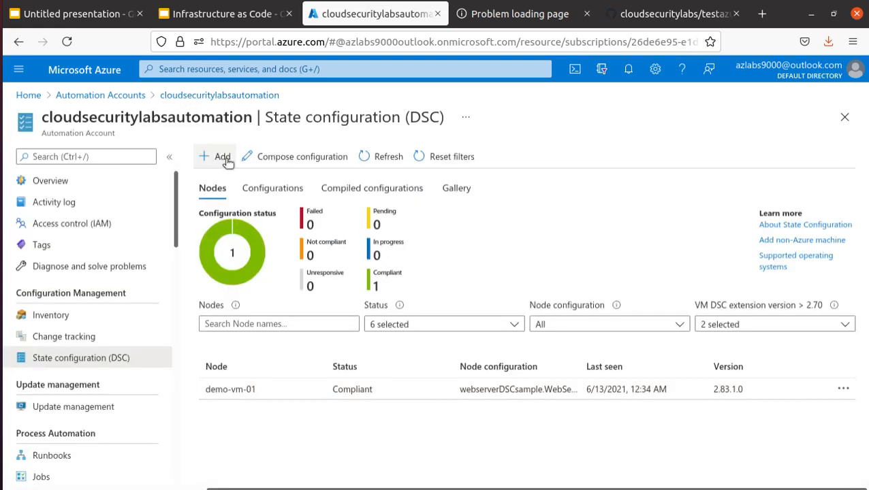
pyautogui.click(387, 161)
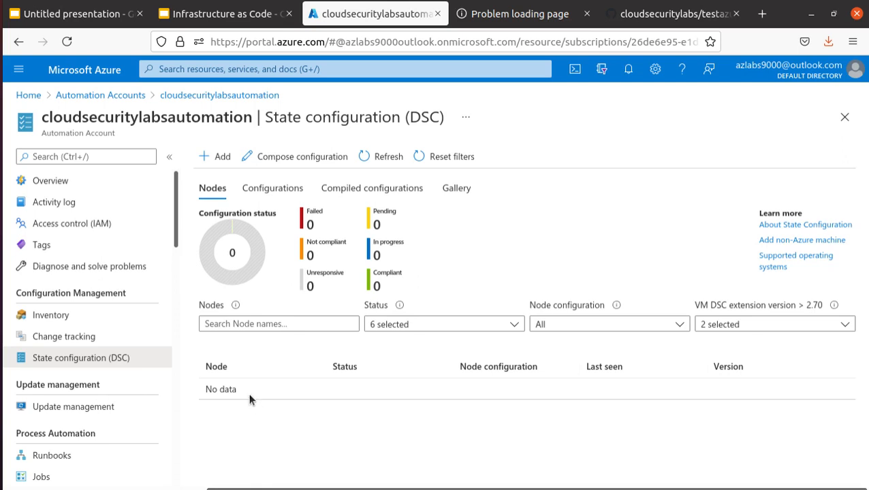
# Add demo-vm-01 as a DSC node, start connecting it, and assign the webserverDSCsampleFixed.WebServerDemo node configuration
pyautogui.click(216, 156)
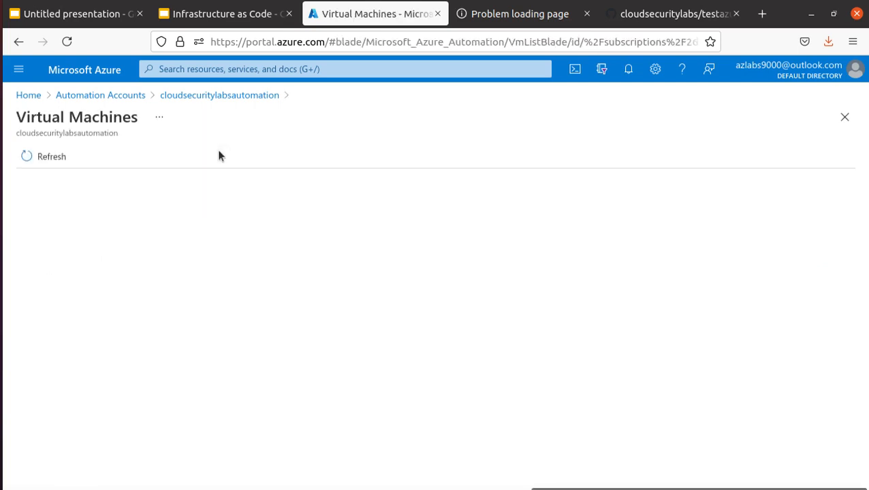
pyautogui.click(218, 259)
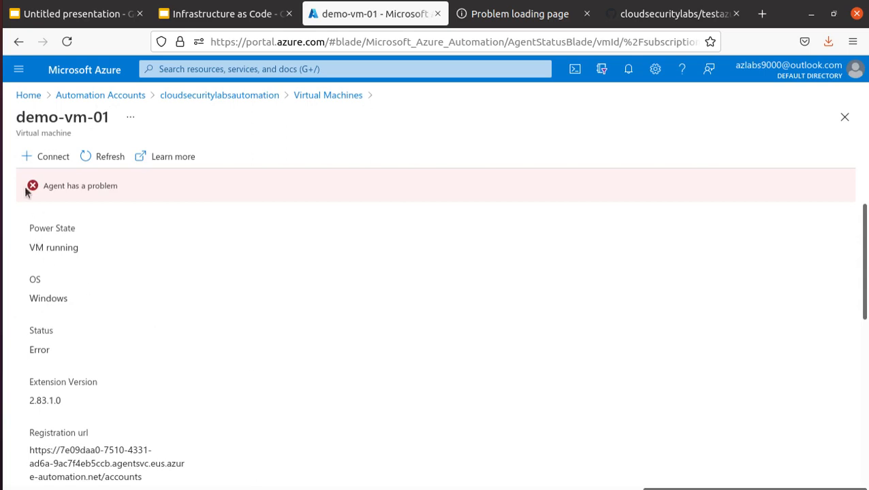
pyautogui.click(43, 156)
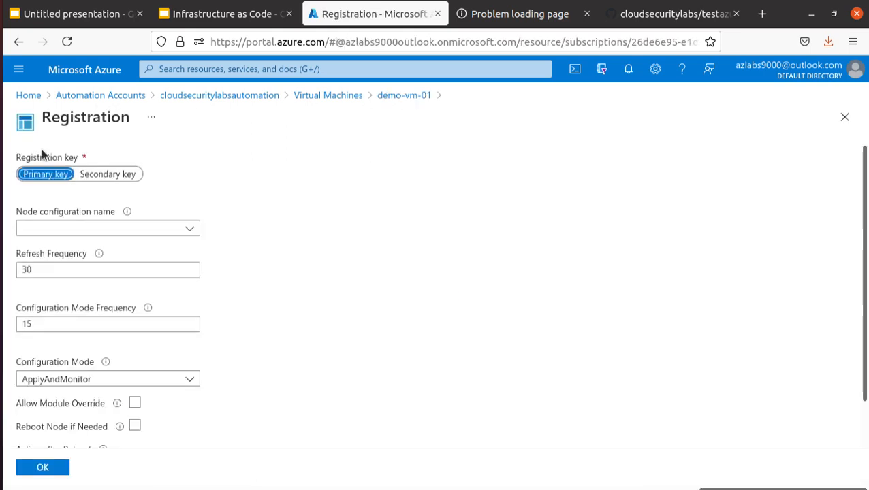
pyautogui.click(187, 230)
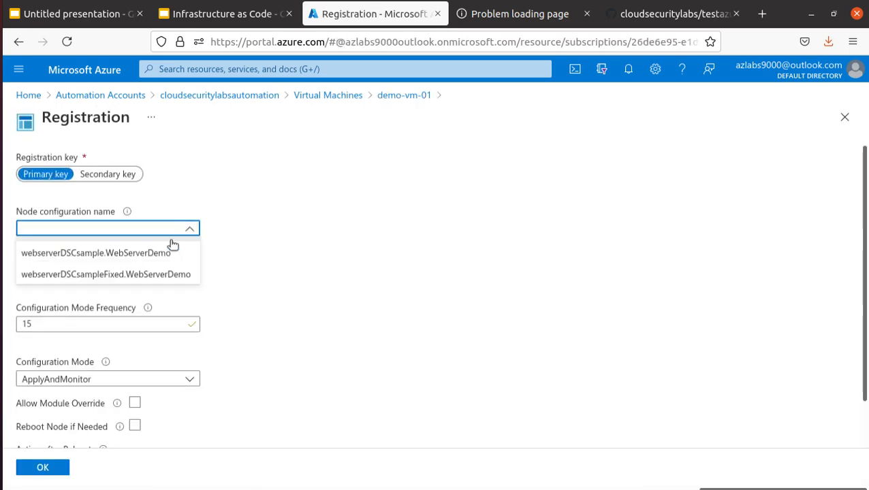
pyautogui.click(150, 276)
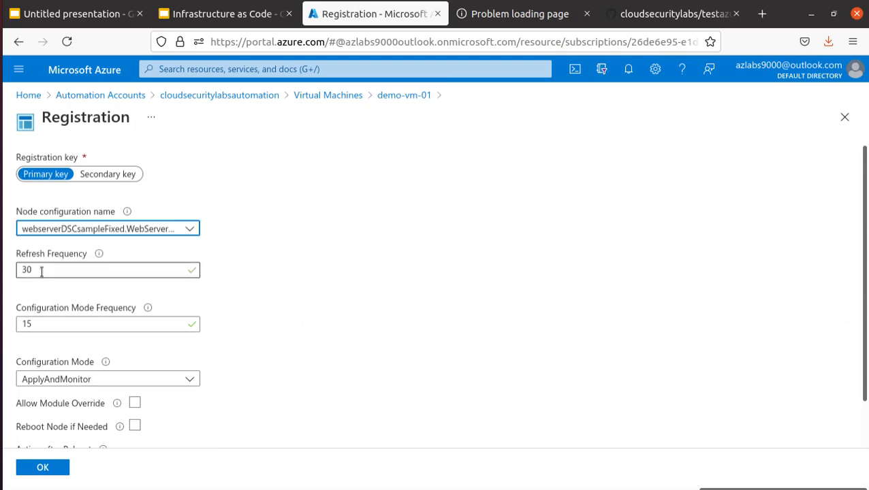
# Set the refresh frequency to 30, enable Allow Module Override and Reboot Node if Needed, and submit the demo-vm-01 registration
pyautogui.moveTo(41, 272); pyautogui.dragTo(25, 283)
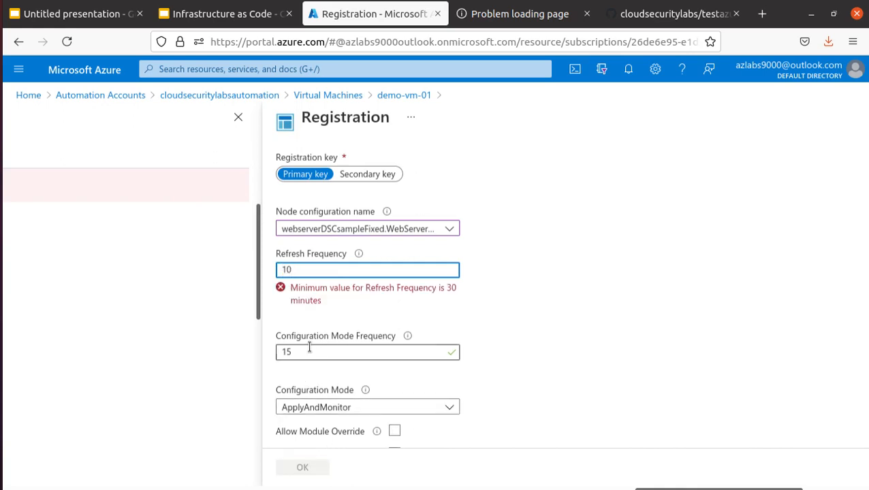
pyautogui.moveTo(308, 269); pyautogui.dragTo(203, 259)
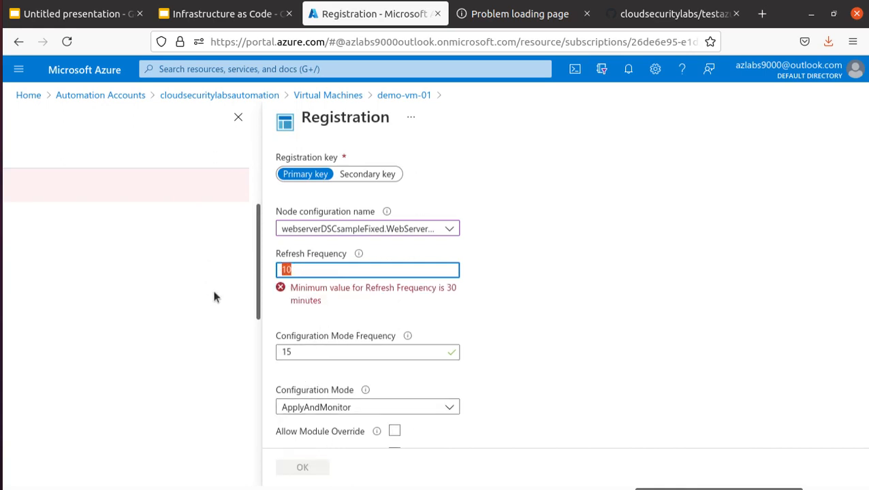
pyautogui.write('30')
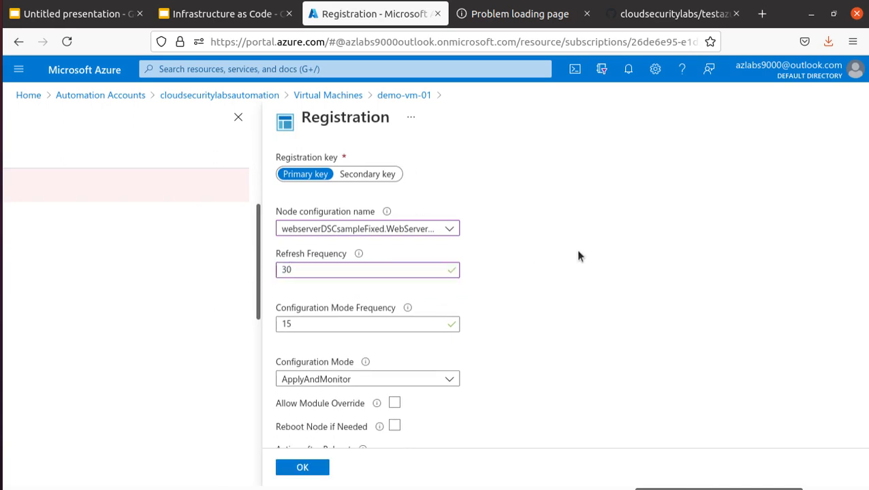
pyautogui.scroll(-1, 558, 388)
pyautogui.click(395, 357)
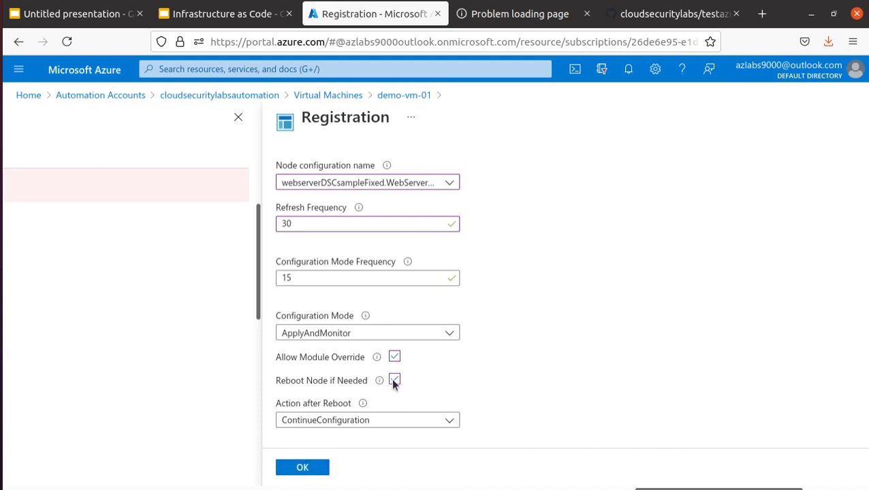
pyautogui.click(312, 468)
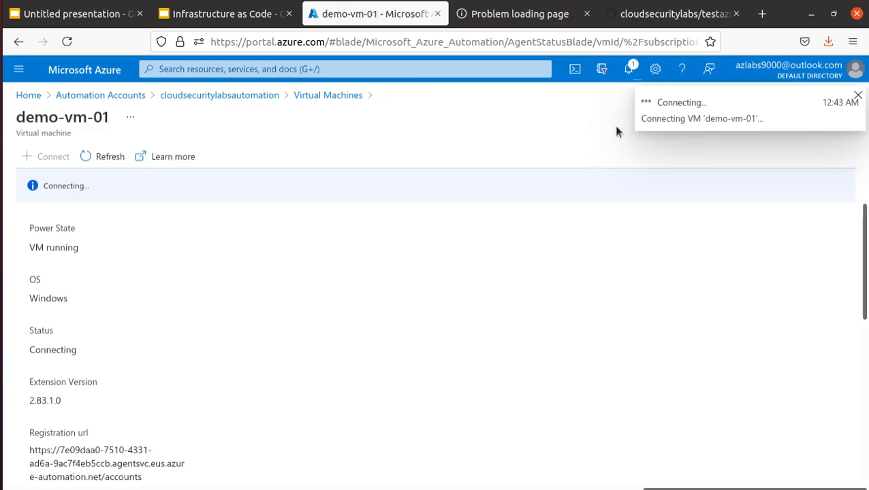
# Review demo-vm-01's connection status and registration settings, and refresh its details
pyautogui.scroll(-1, 475, 350)
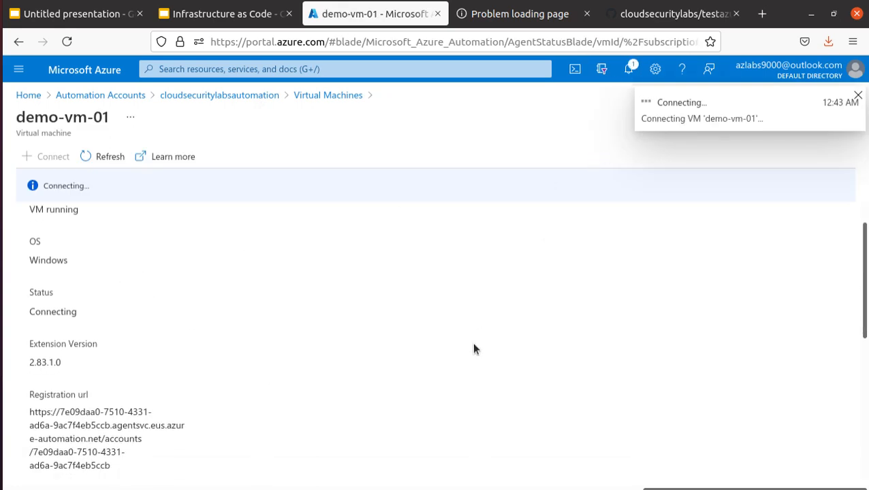
pyautogui.scroll(-5, 475, 350)
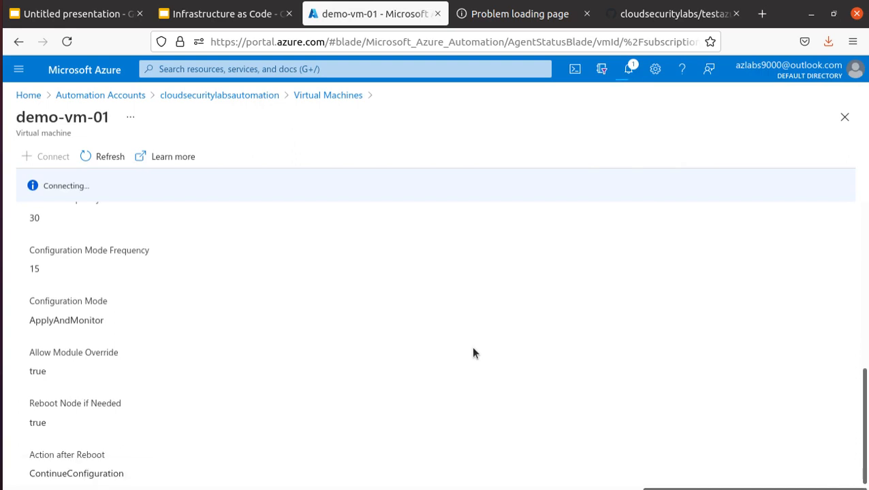
pyautogui.scroll(5, 474, 348)
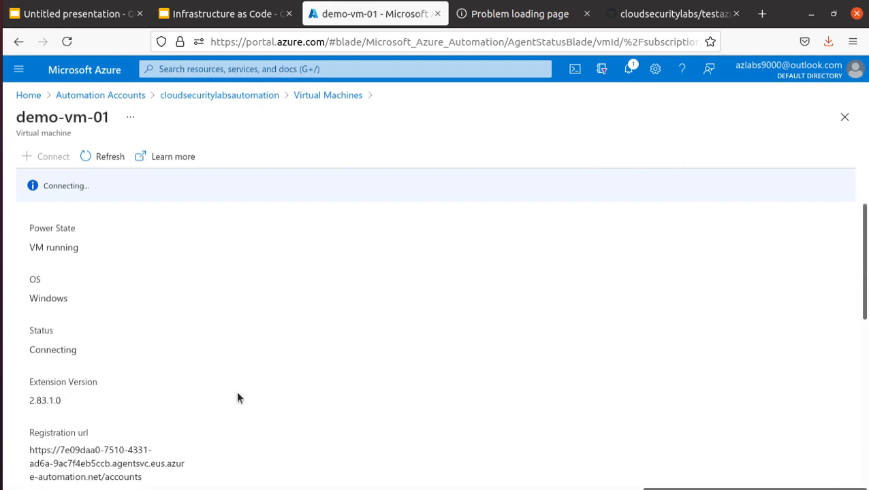
pyautogui.click(110, 157)
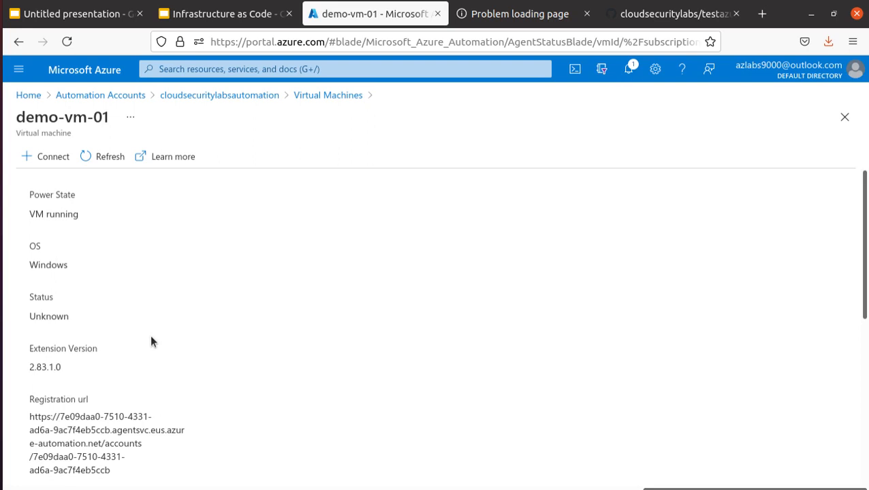
pyautogui.click(514, 15)
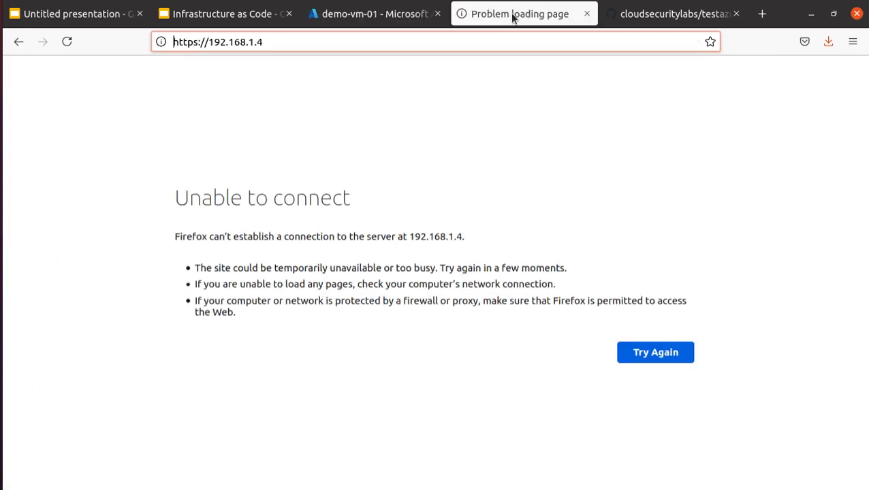
pyautogui.click(289, 42)
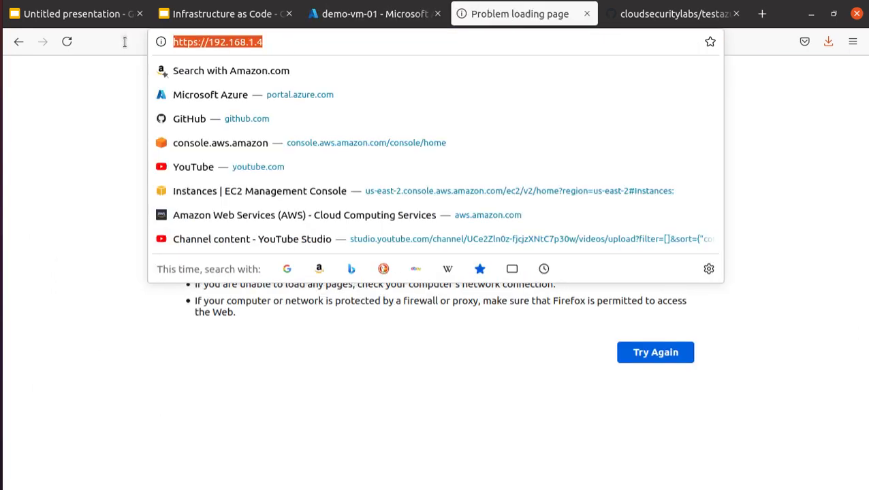
pyautogui.click(381, 18)
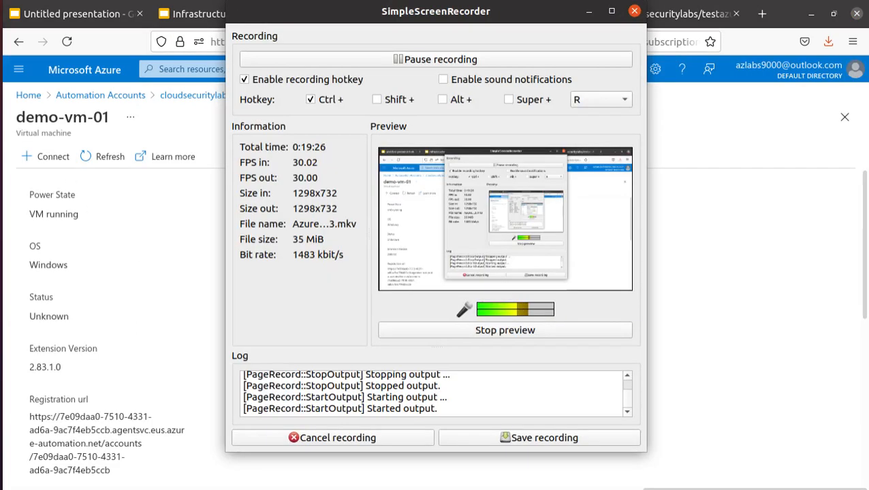
pyautogui.click(398, 60)
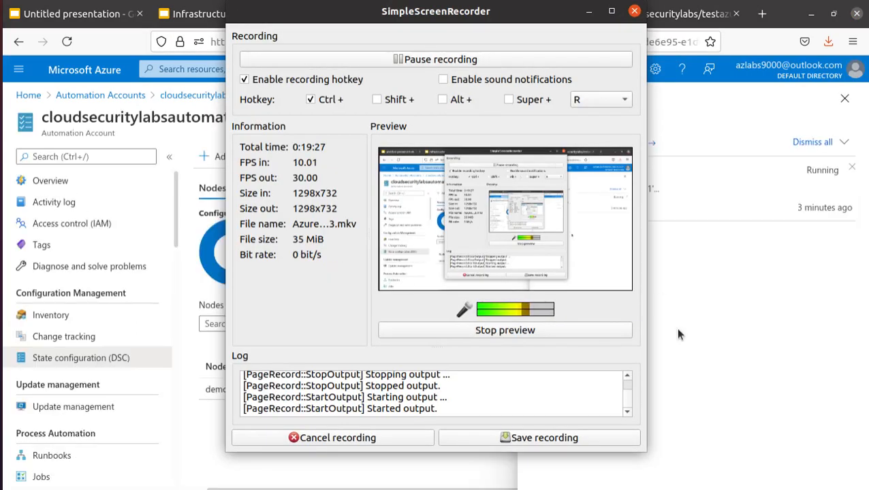
# Check demo-vm-01's configuration status in the State configuration (DSC) node overview
pyautogui.click(735, 348)
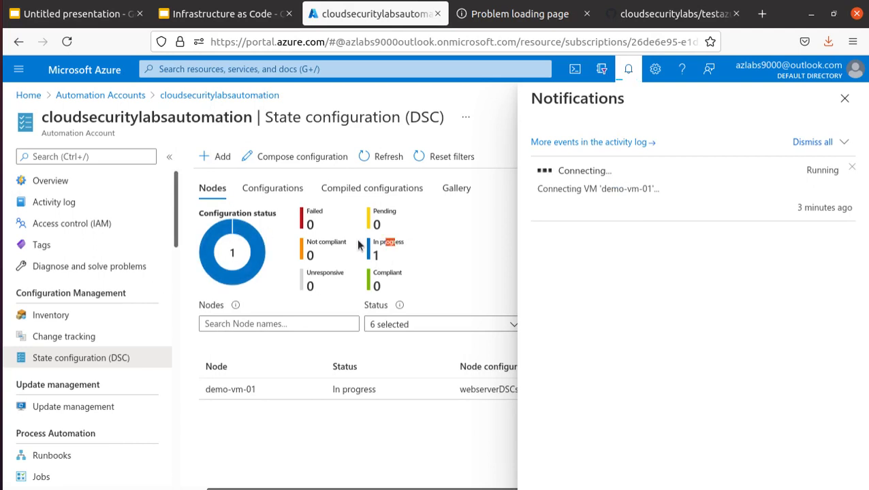
pyautogui.moveTo(382, 243)
pyautogui.mouseDown()
pyautogui.moveTo(368, 255)
pyautogui.moveTo(372, 243)
pyautogui.mouseUp()
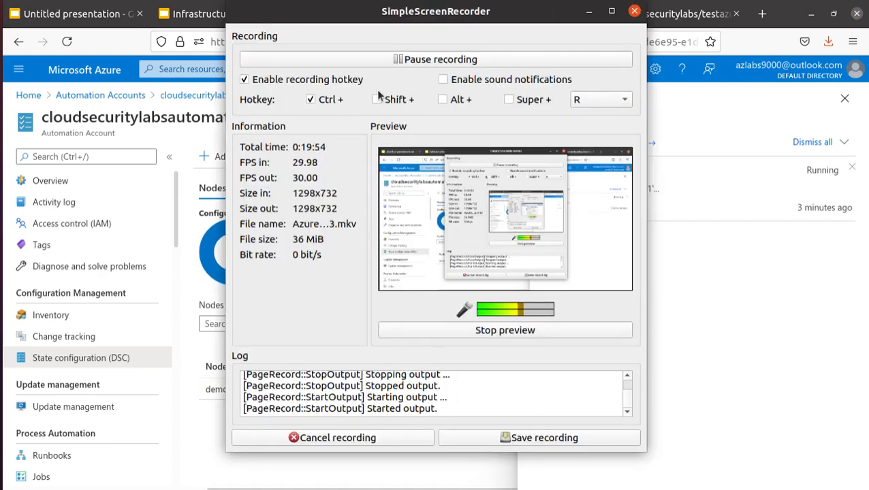
pyautogui.click(589, 11)
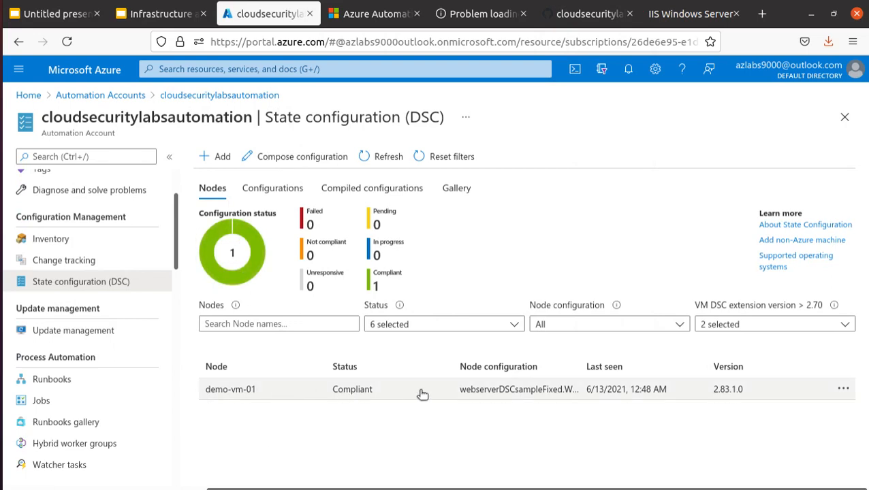
# Examine demo-vm-01's Initial compliance report, including its WindowsFeature resource and the IIS instance, and return to the report
pyautogui.click(524, 393)
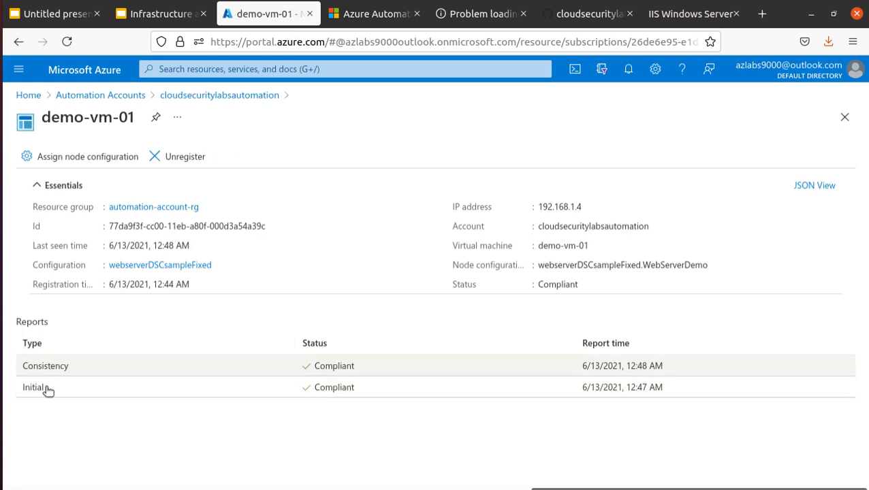
pyautogui.click(85, 387)
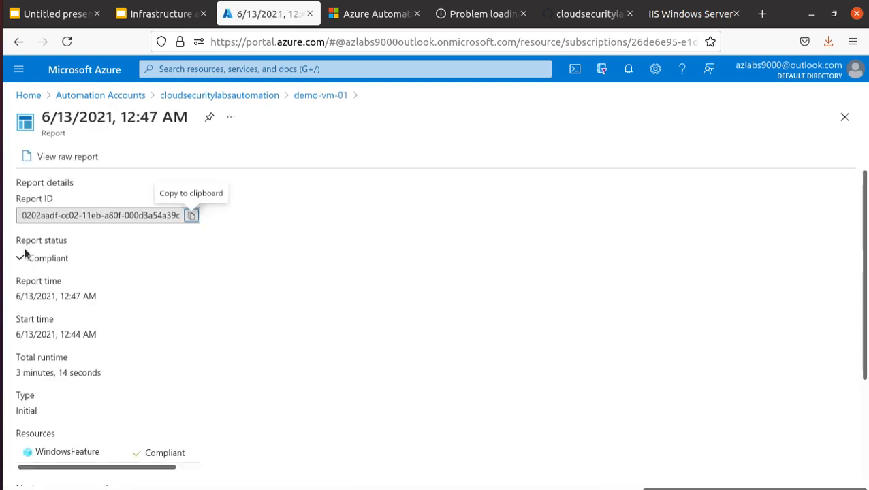
pyautogui.scroll(-3, 134, 351)
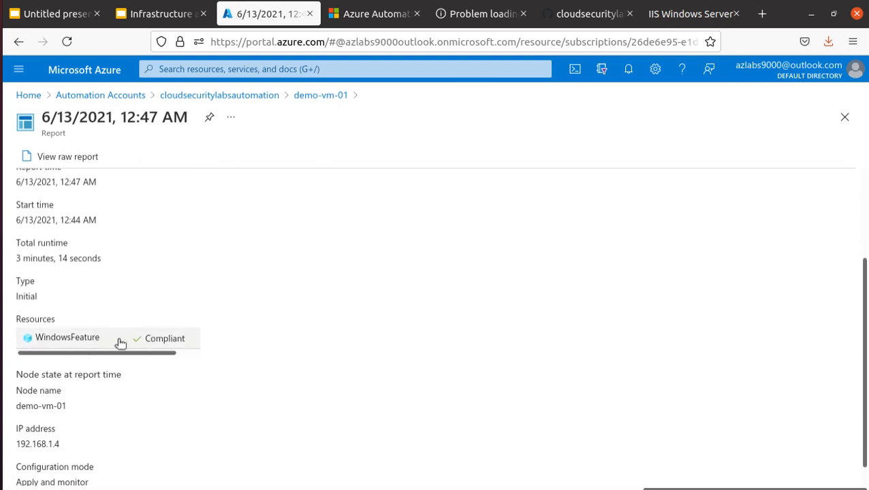
pyautogui.scroll(-1, 178, 348)
pyautogui.scroll(-1, 179, 351)
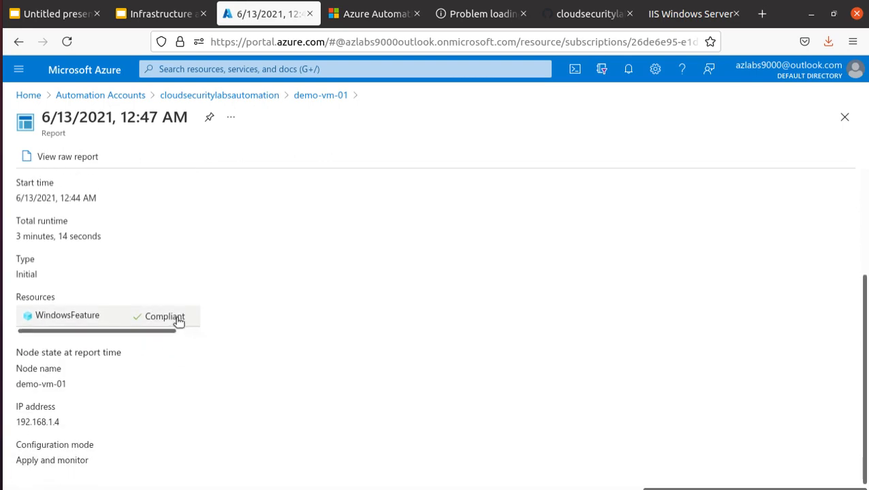
pyautogui.click(62, 313)
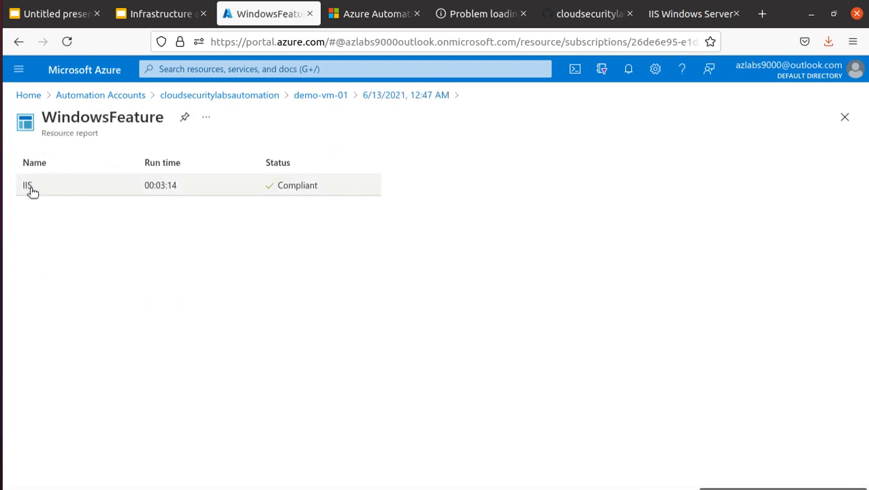
pyautogui.click(73, 189)
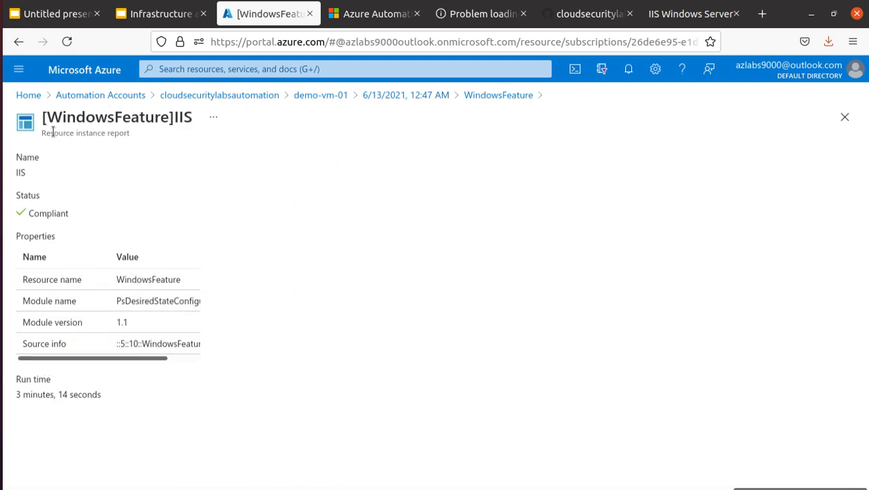
pyautogui.click(404, 97)
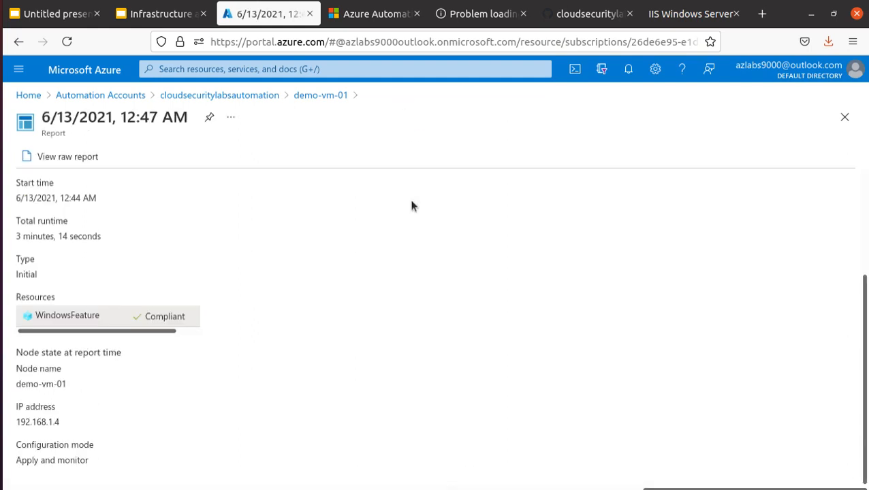
# Copy demo-vm-01's IP address from the report and load 192.168.1.4 in the browser tab used for testing the web server
pyautogui.doubleClick(45, 421)
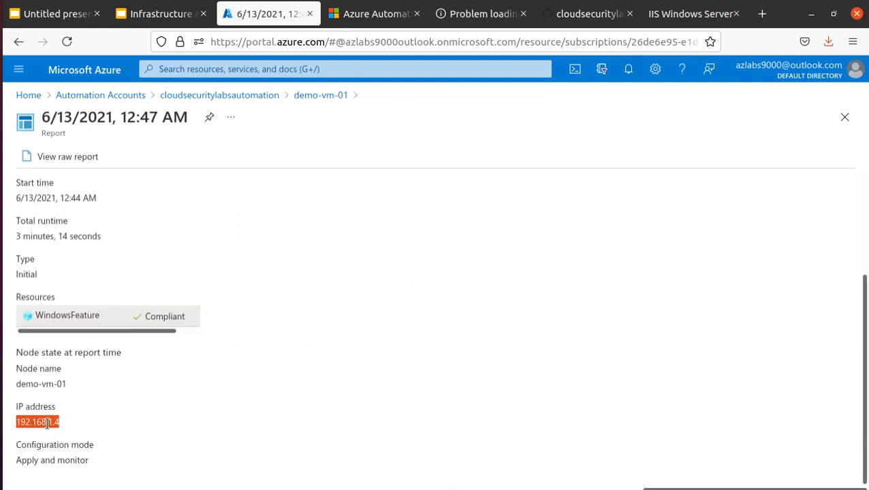
pyautogui.rightClick(49, 422)
pyautogui.click(100, 311)
pyautogui.click(495, 17)
pyautogui.click(450, 37)
pyautogui.hotkey('ctrl', 'a')
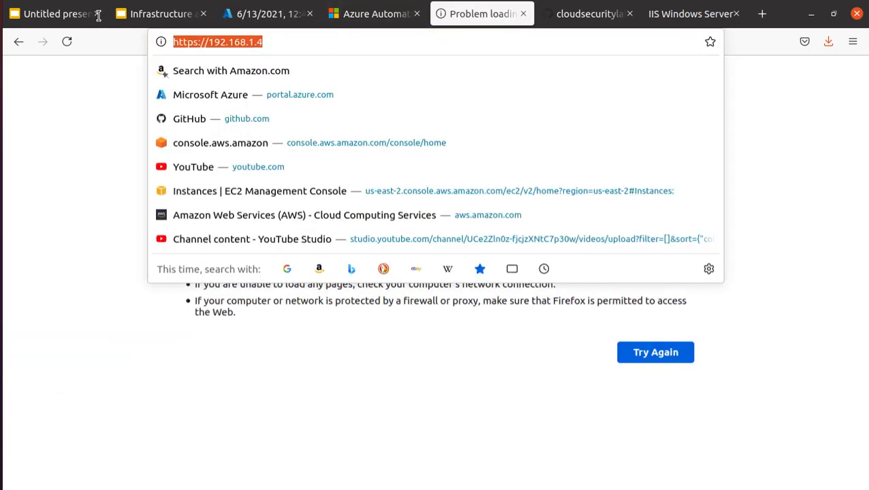
pyautogui.hotkey('ctrl', 'v')
pyautogui.press('Return')
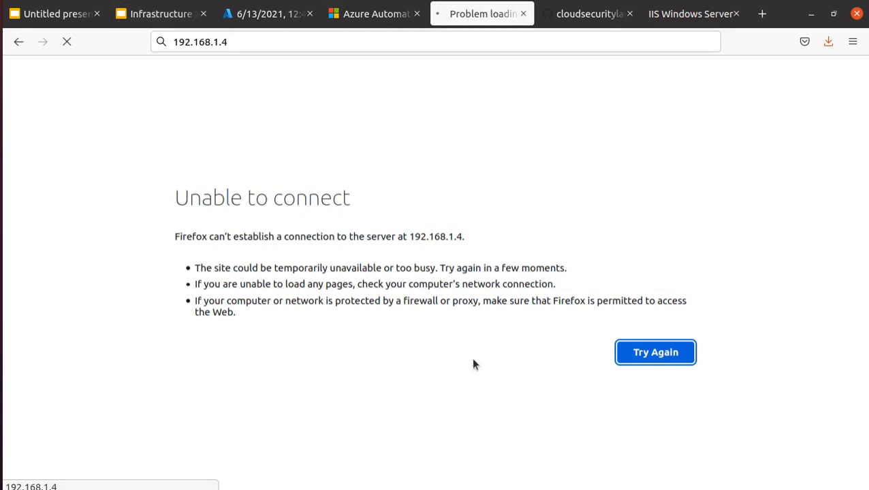
# Check the address used for the web server test and return to the beginning of demo-vm-01's Initial report
pyautogui.click(269, 42)
pyautogui.click(225, 42)
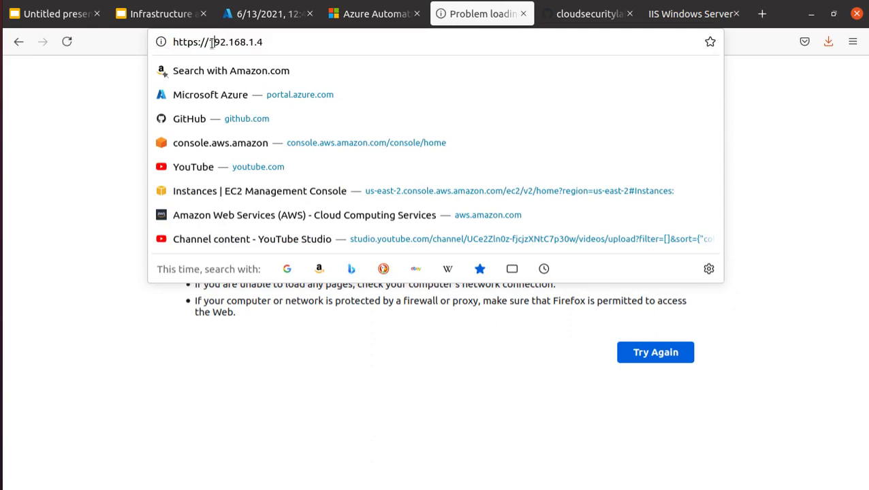
pyautogui.moveTo(269, 40); pyautogui.dragTo(209, 39)
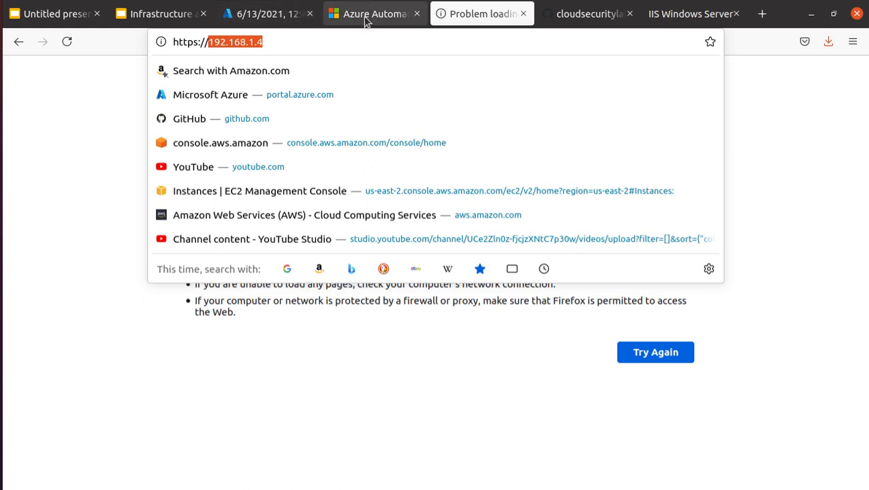
pyautogui.click(276, 15)
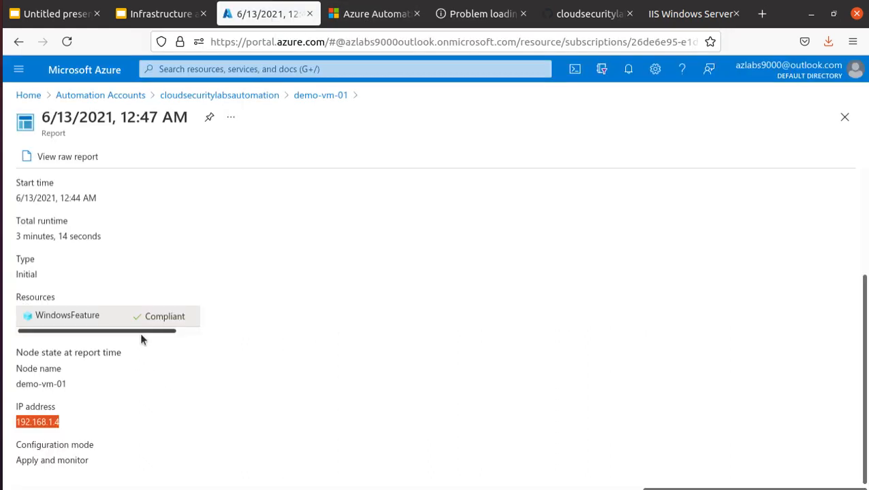
pyautogui.scroll(3, 89, 252)
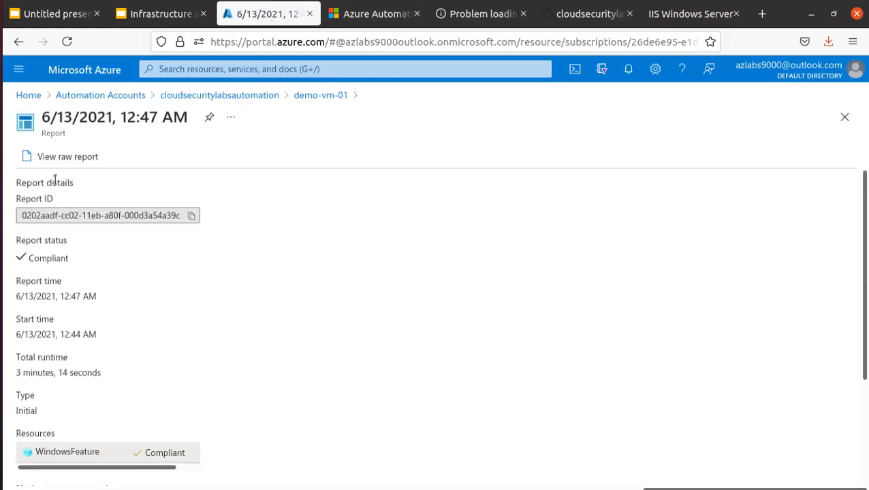
# Open demo-vm-01's overview from the virtual machines list and copy its public IP address
pyautogui.click(193, 70)
pyautogui.click(243, 271)
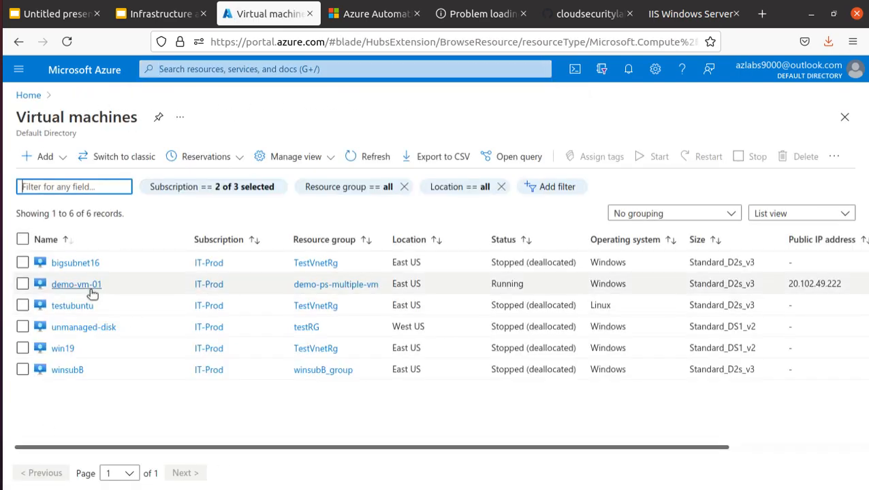
pyautogui.click(91, 291)
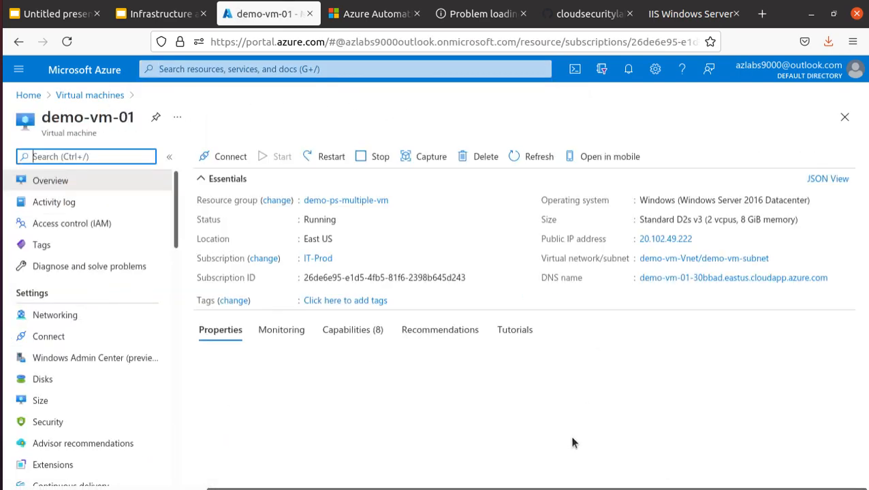
pyautogui.moveTo(537, 239); pyautogui.dragTo(604, 244)
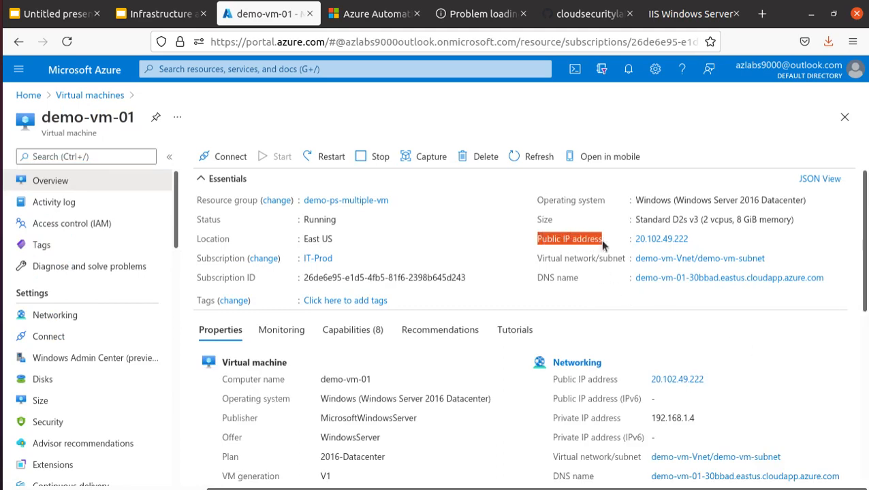
pyautogui.click(696, 239)
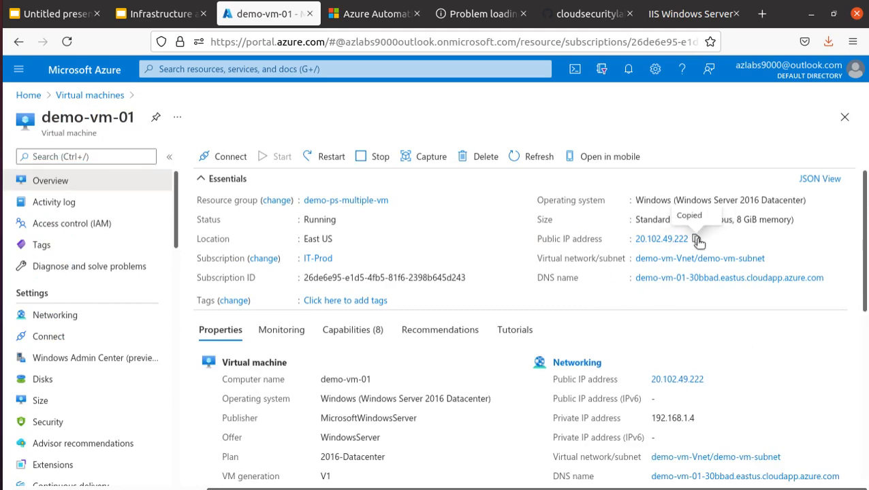
# Load the copied public IP address 20.102.49.222 in the browser tab where 192.168.1.4 was tested
pyautogui.click(485, 15)
pyautogui.moveTo(265, 41); pyautogui.dragTo(163, 41)
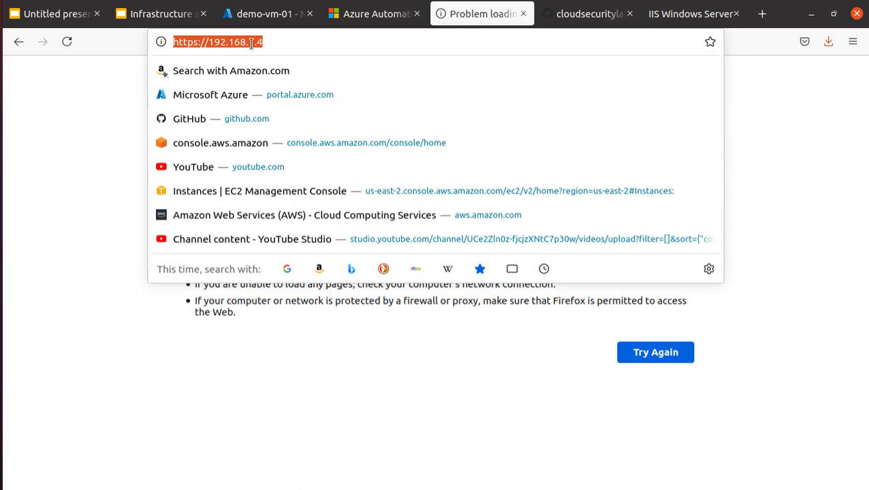
pyautogui.hotkey('ctrl', 'v')
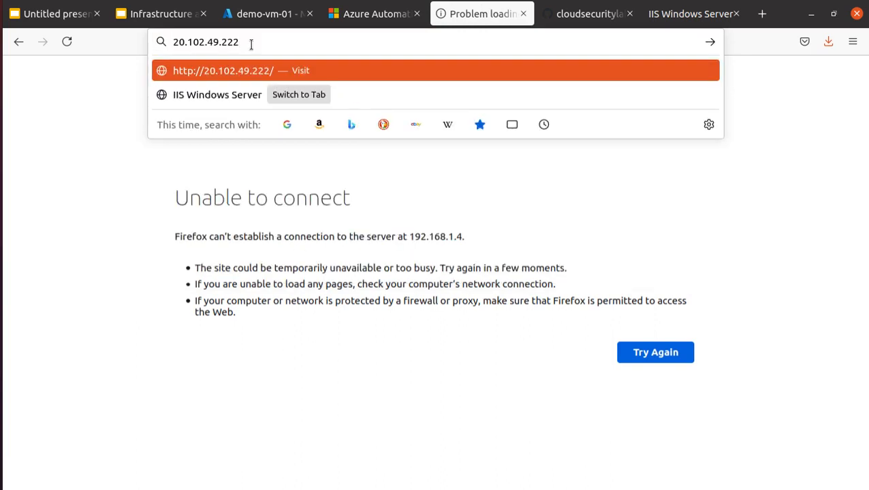
pyautogui.press('Return')
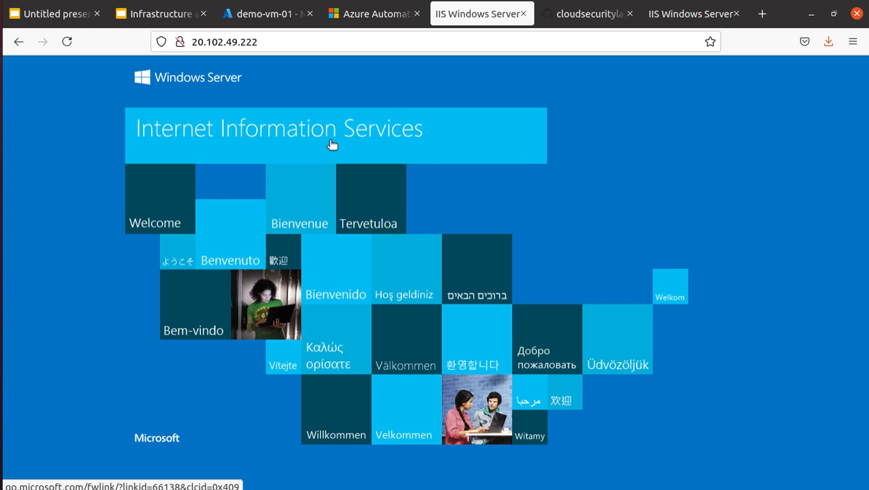
# Review the supported Windows versions and the DSC artifact management section in the Azure Automation State Configuration overview documentation
pyautogui.click(378, 21)
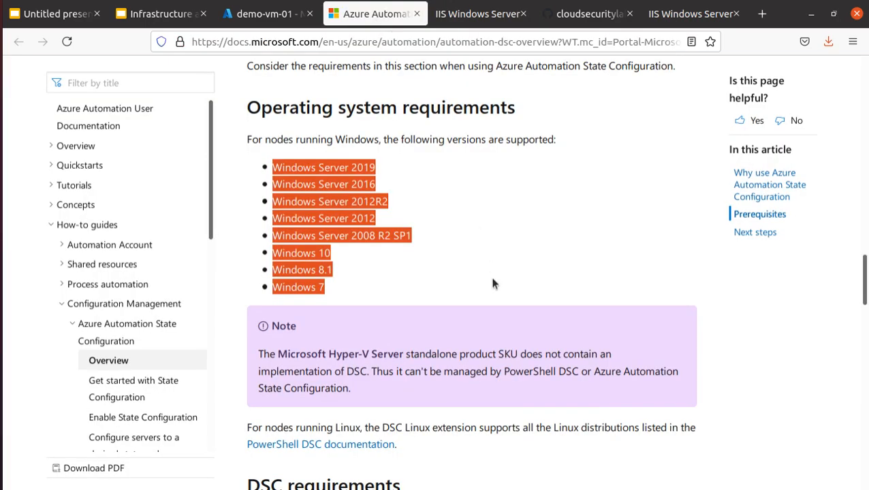
pyautogui.click(497, 247)
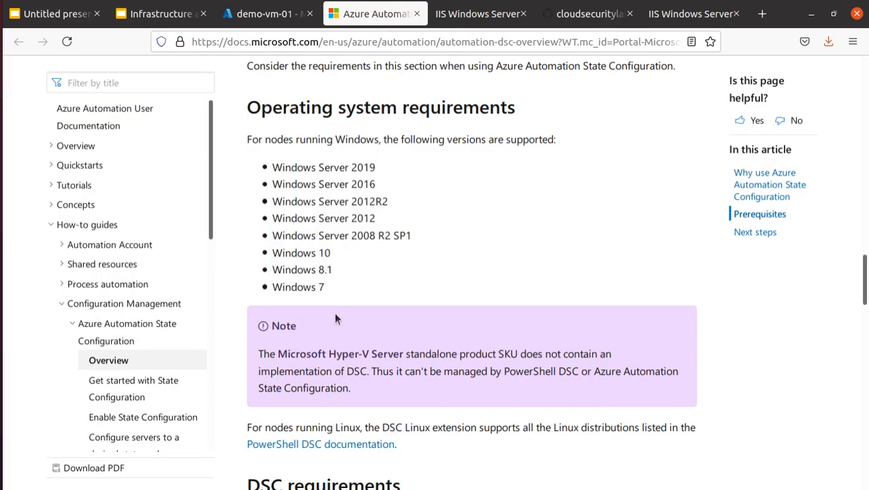
pyautogui.moveTo(324, 290); pyautogui.dragTo(266, 169)
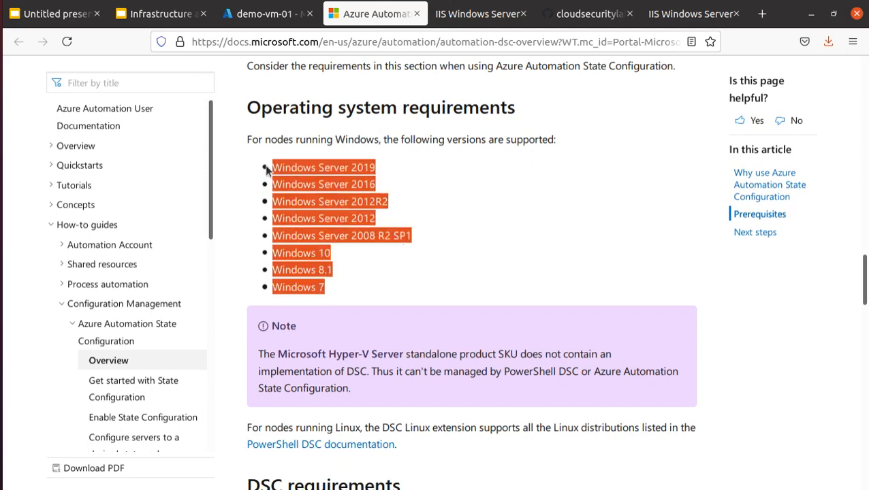
pyautogui.scroll(2, 449, 246)
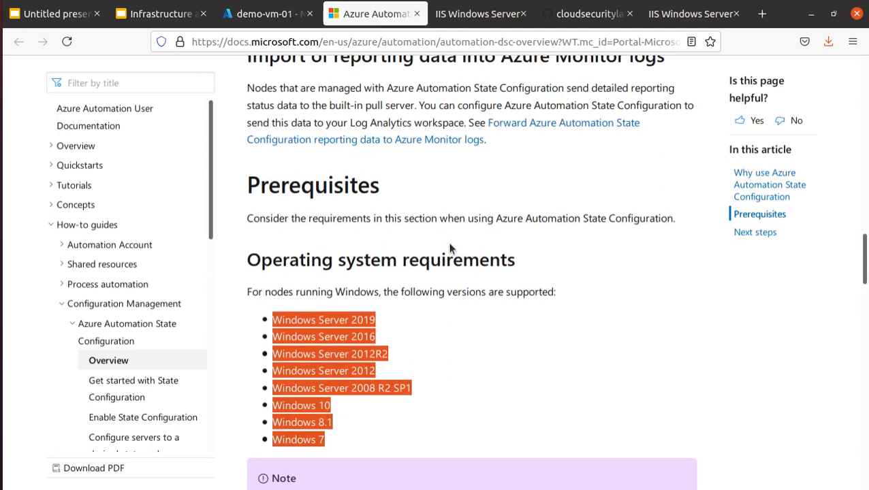
pyautogui.scroll(5, 449, 249)
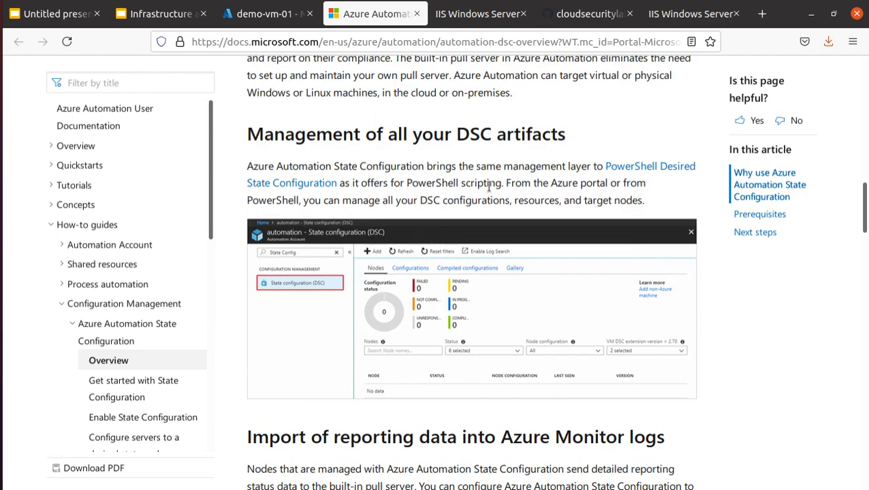
pyautogui.scroll(-5, 433, 307)
pyautogui.scroll(-2, 429, 315)
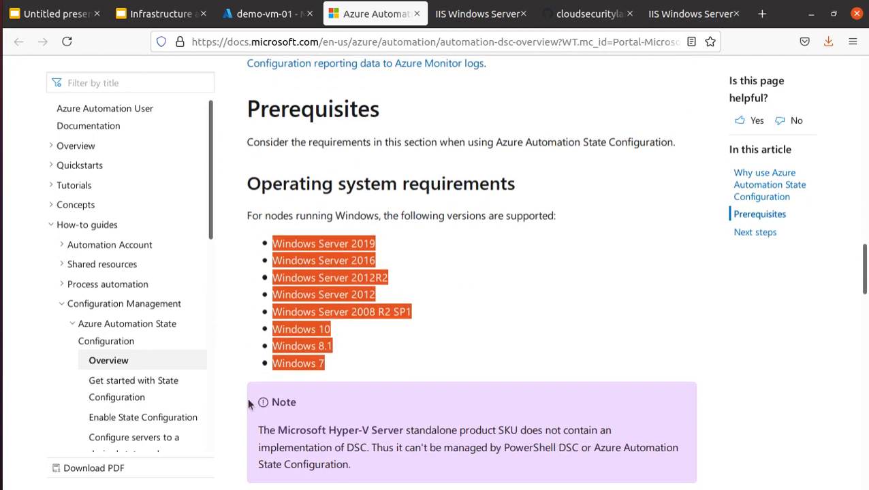